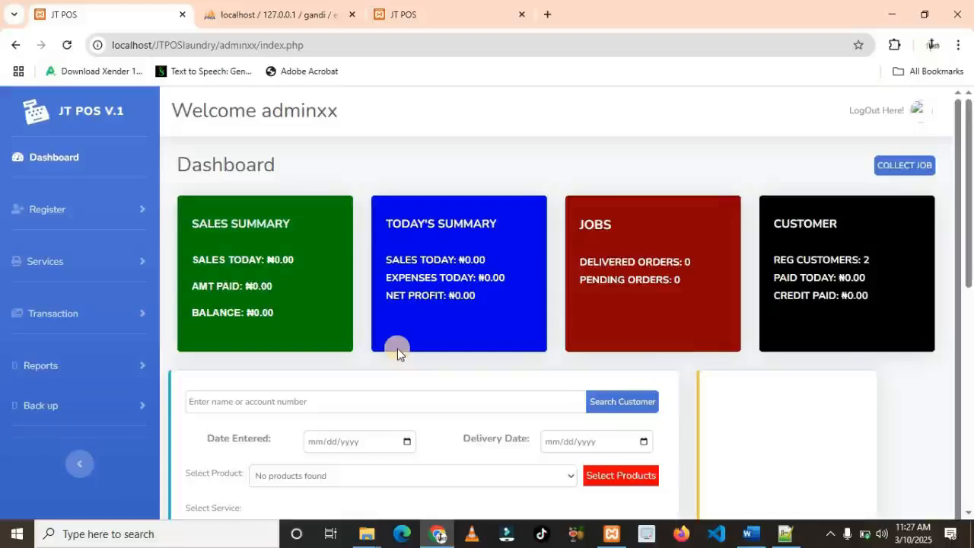
# Expand the Services sidebar menu to show Products and Service List
pyautogui.click(59, 263)
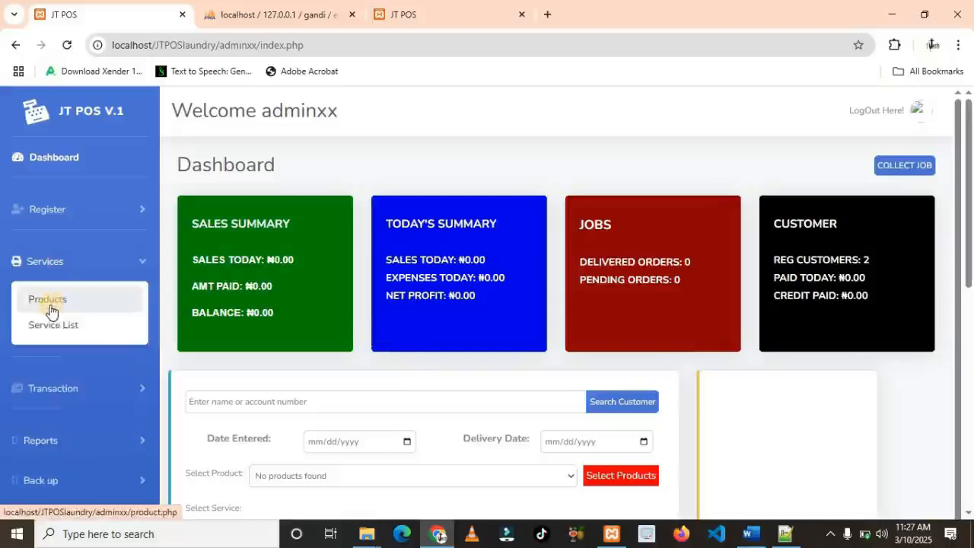
# Add a product named Haircut with code HT to the product list
pyautogui.click(48, 305)
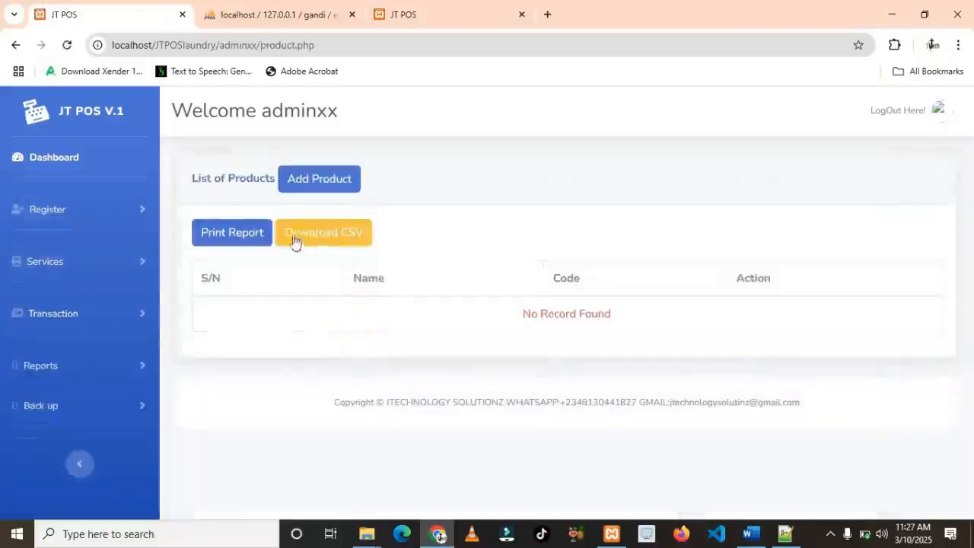
pyautogui.click(308, 182)
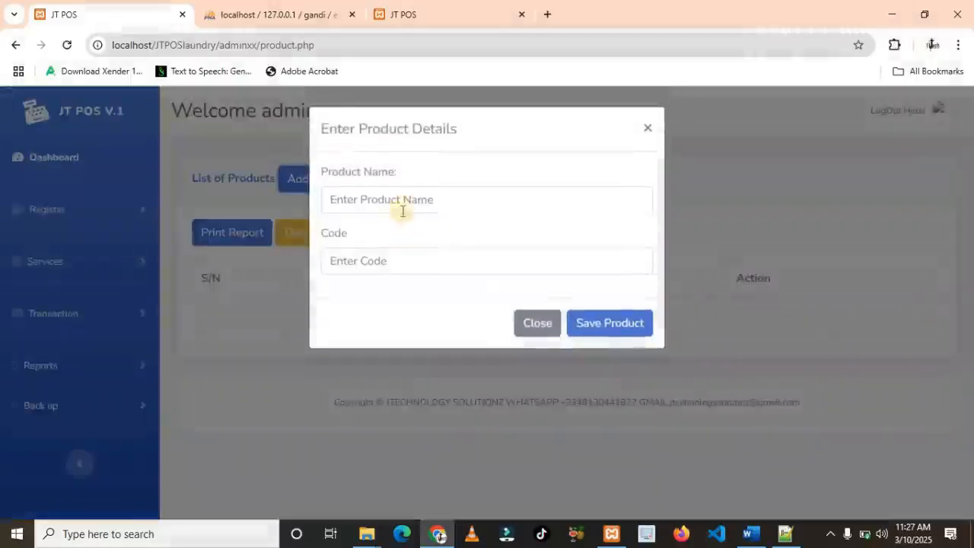
pyautogui.click(404, 202)
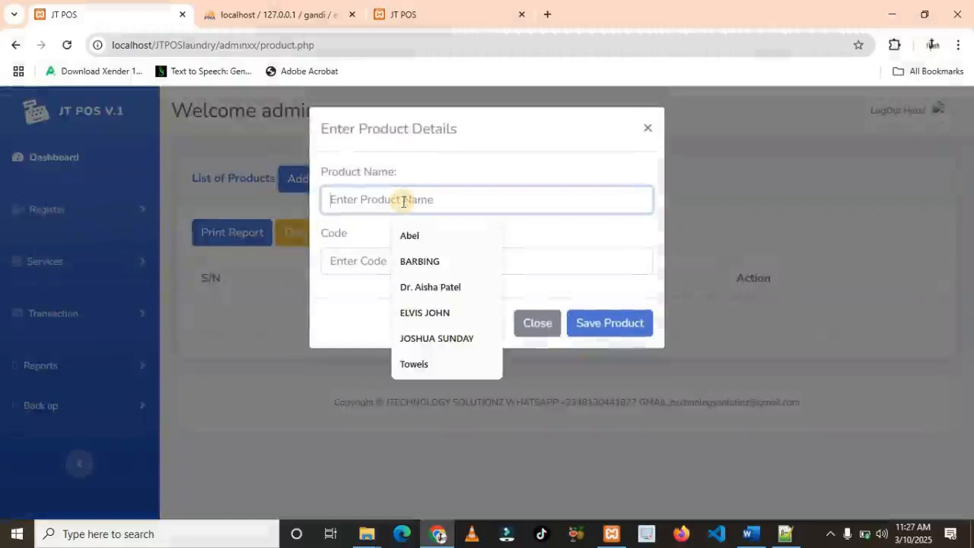
pyautogui.write('Haircut')
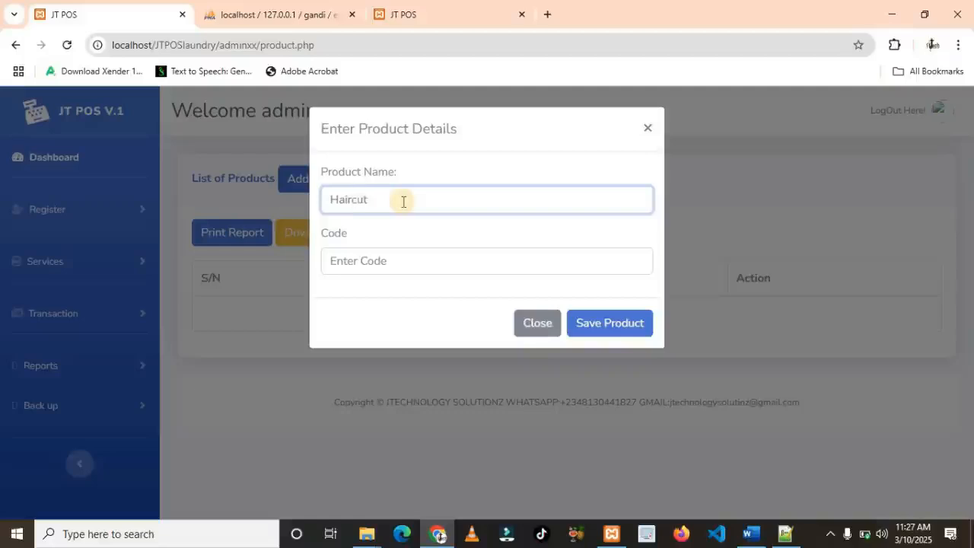
pyautogui.click(387, 262)
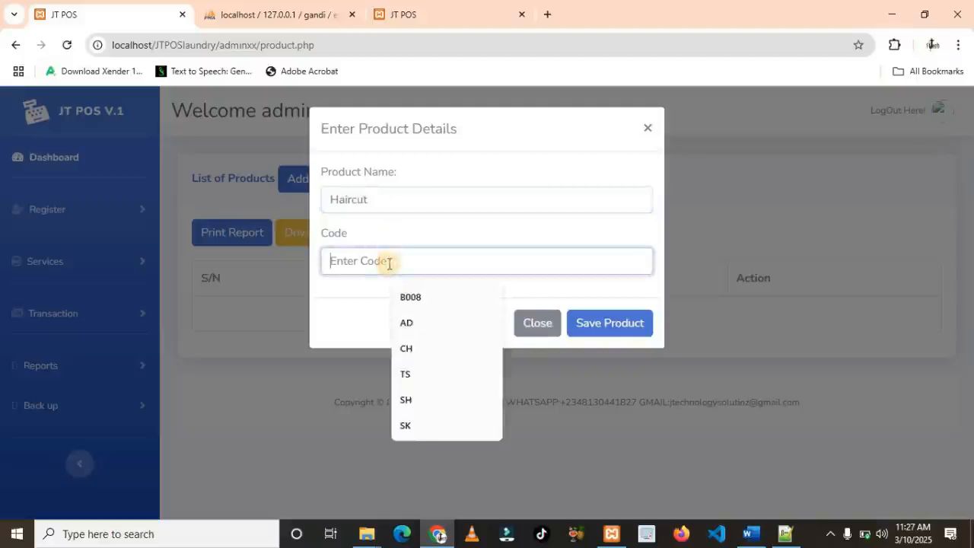
pyautogui.write('HT')
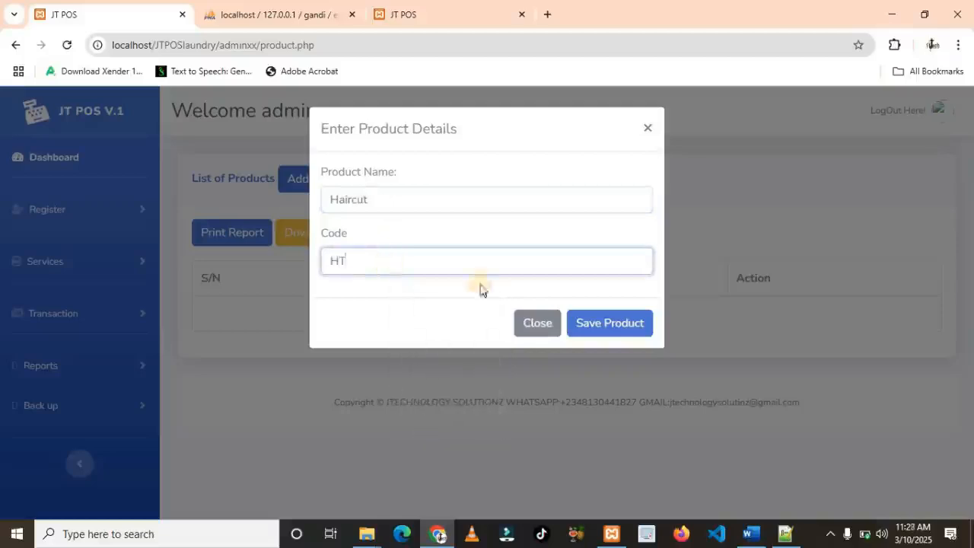
pyautogui.click(598, 330)
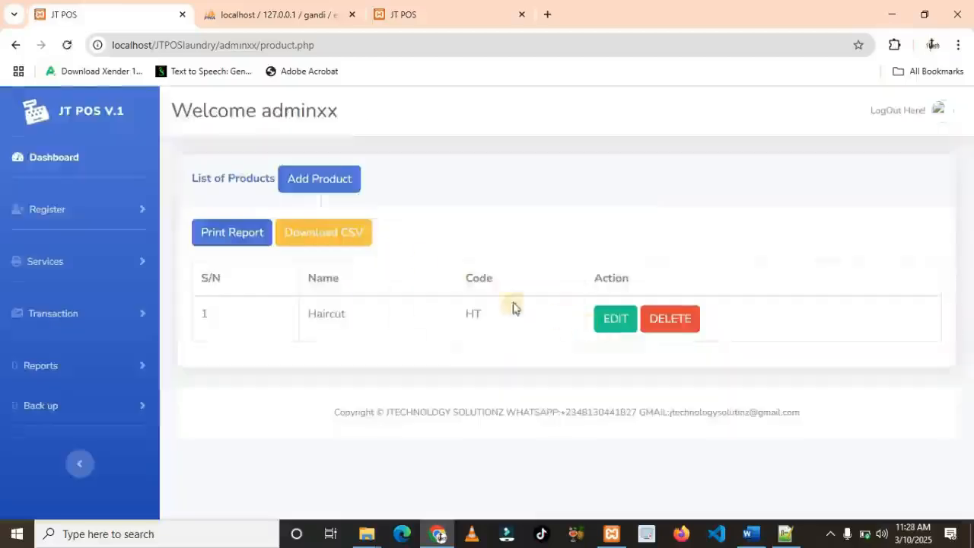
# Add a product named Plaiting with code PG
pyautogui.click(321, 181)
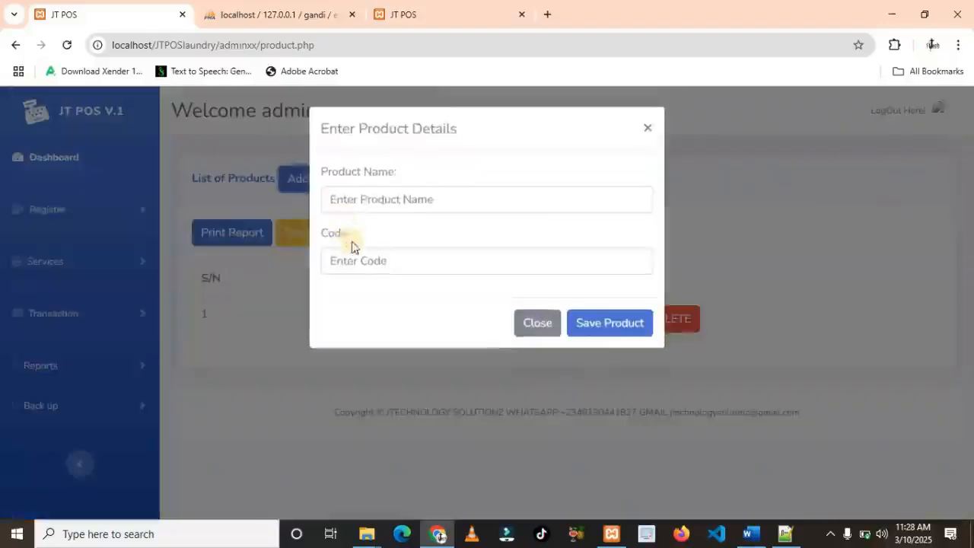
pyautogui.click(372, 196)
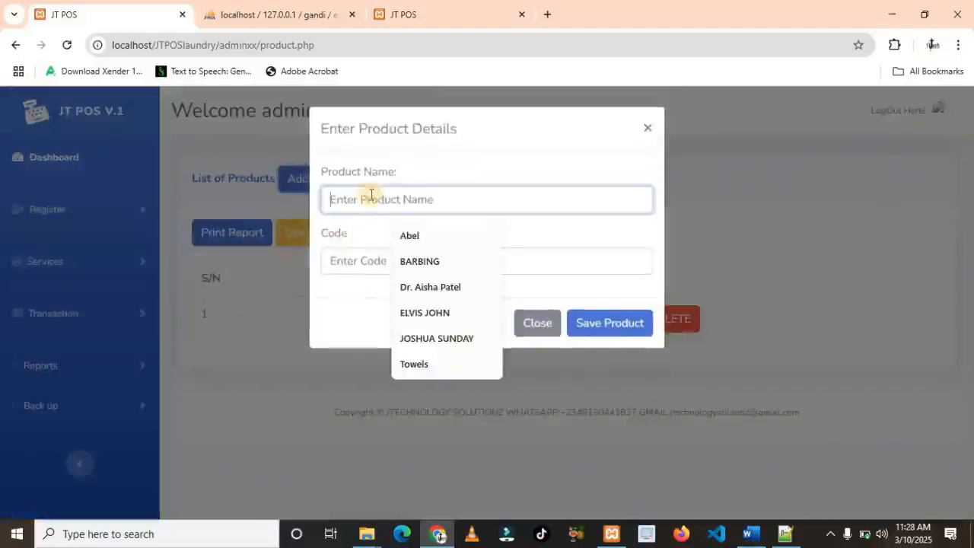
pyautogui.write('P')
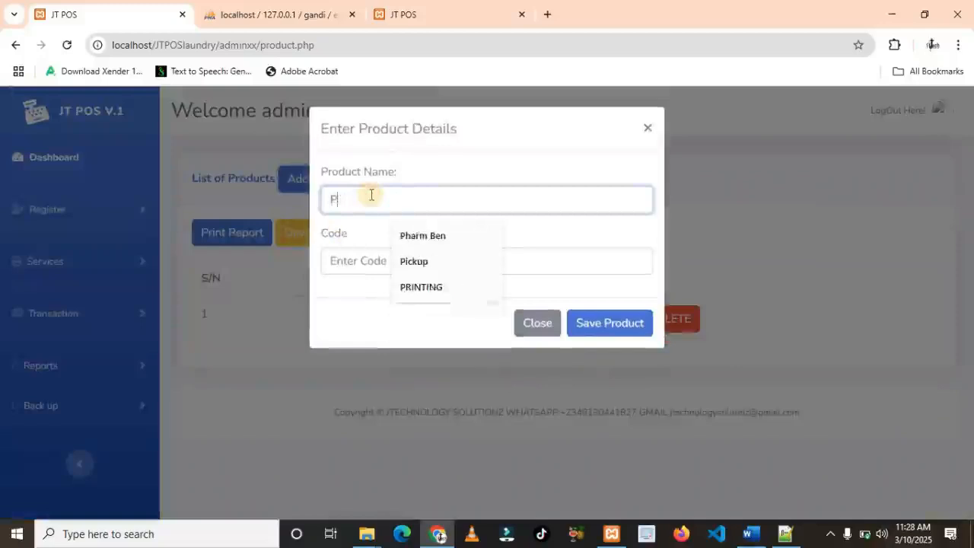
pyautogui.write('laiting')
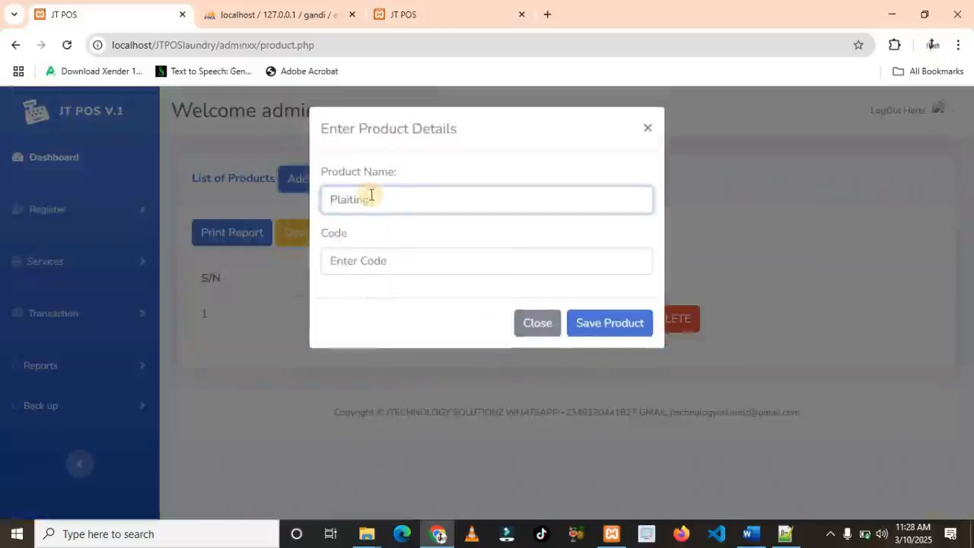
pyautogui.click(374, 261)
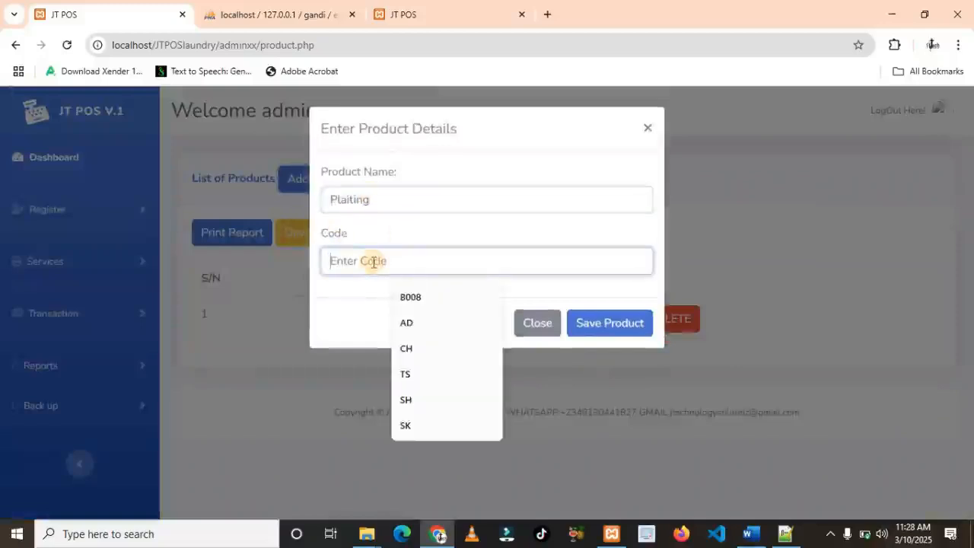
pyautogui.write('PG')
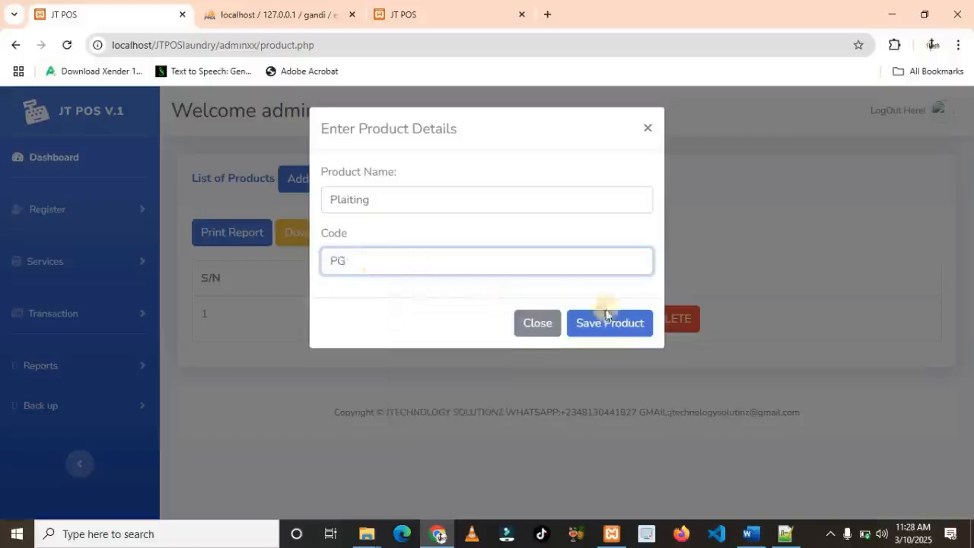
pyautogui.click(617, 327)
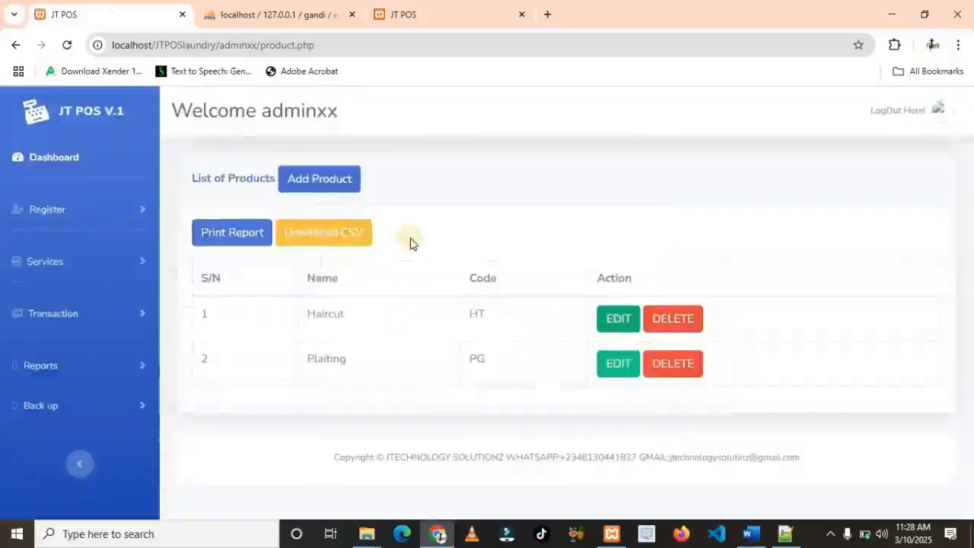
pyautogui.click(267, 233)
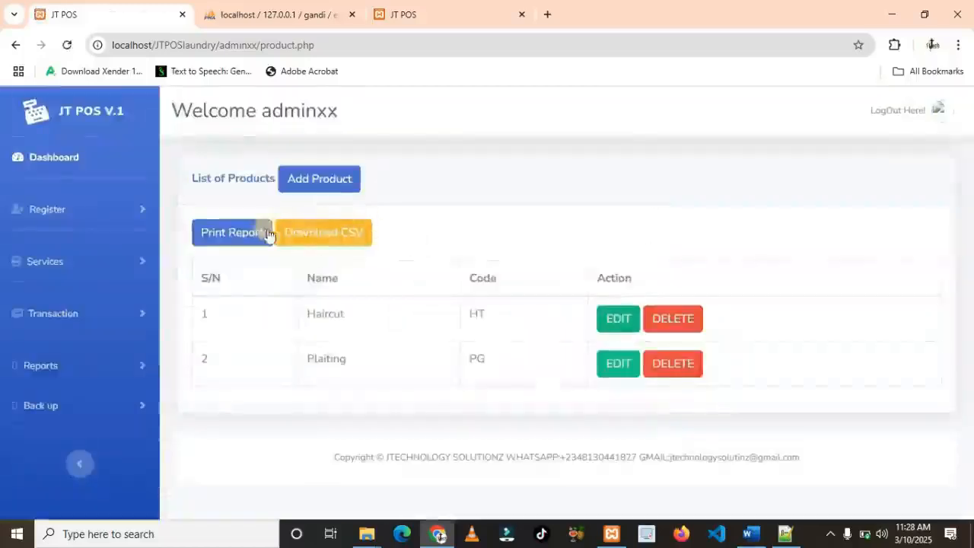
# Add a product named Special with code SL
pyautogui.click(330, 180)
pyautogui.click(357, 200)
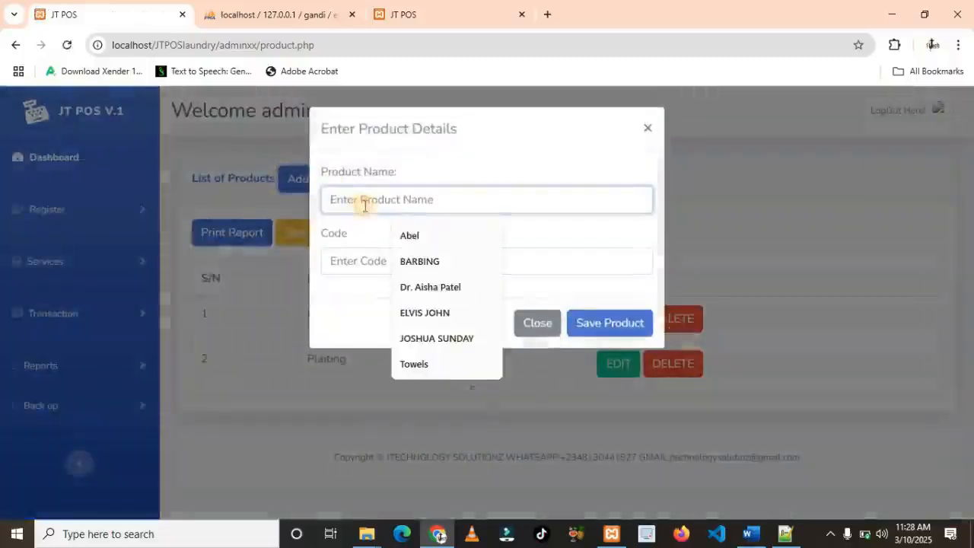
pyautogui.write('Special')
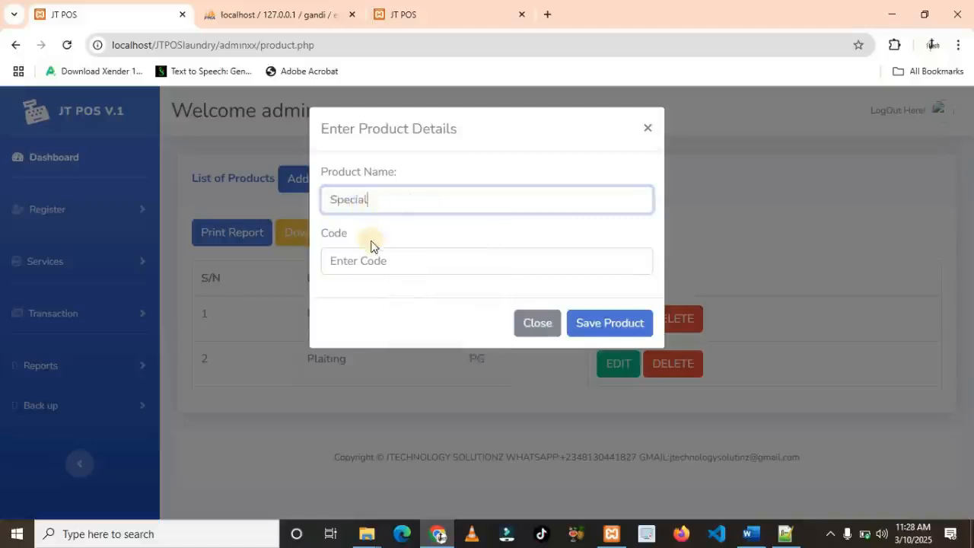
pyautogui.click(369, 265)
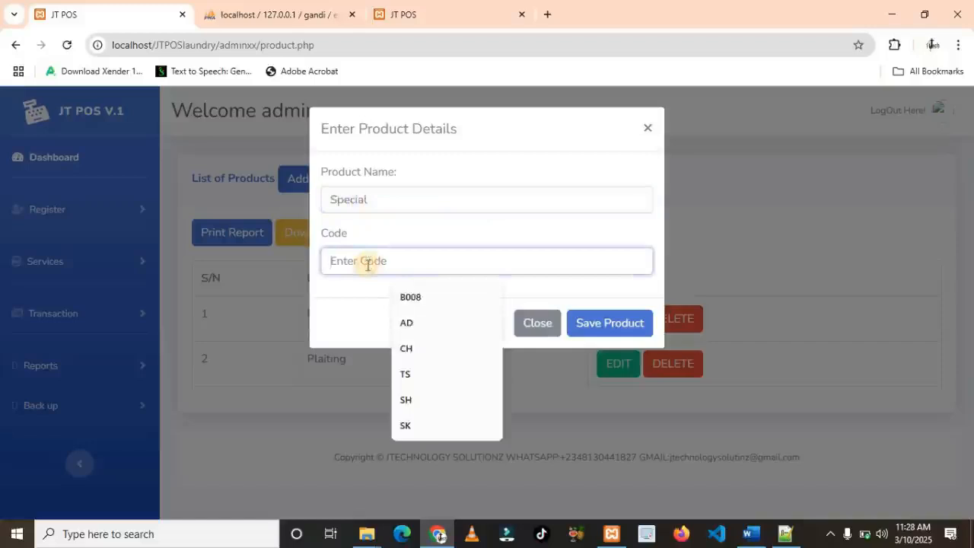
pyautogui.write('SL')
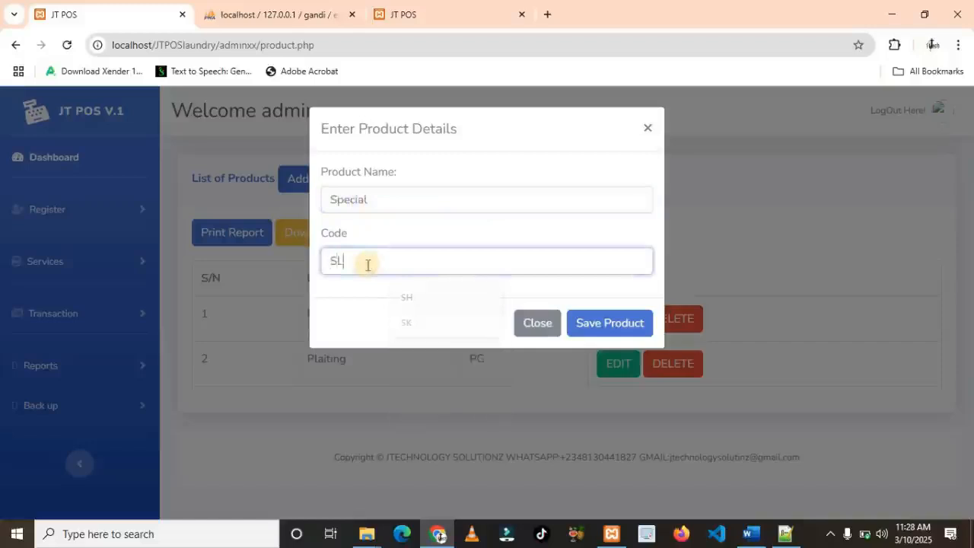
pyautogui.click(601, 326)
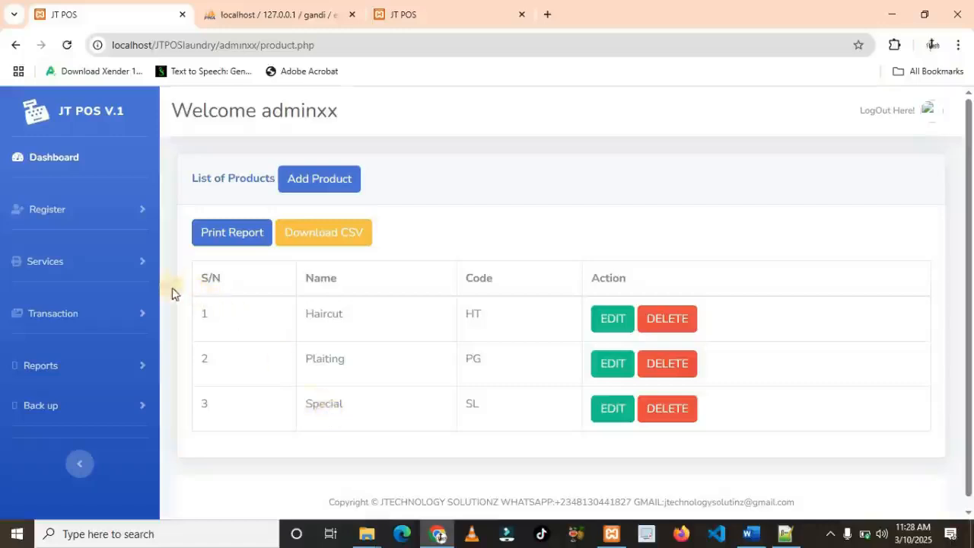
pyautogui.click(145, 266)
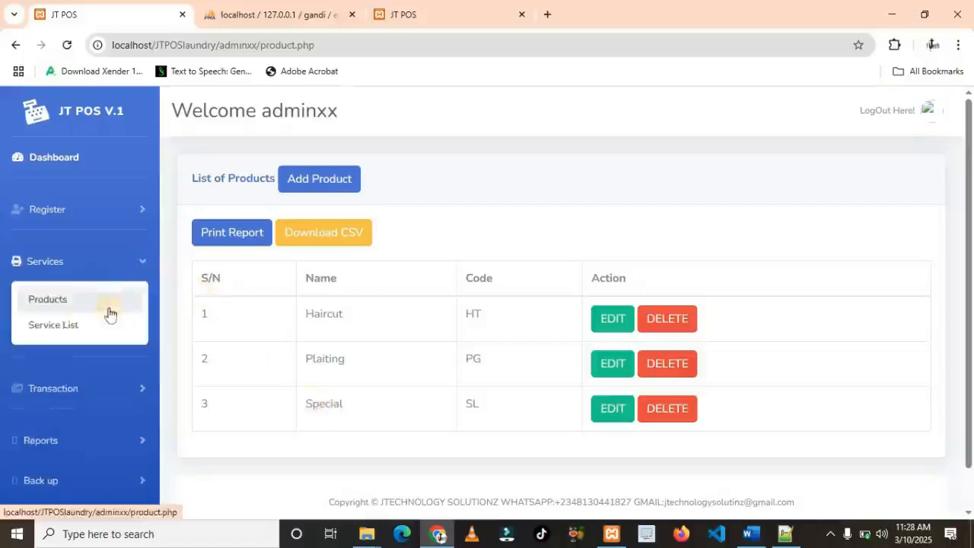
# In the Service List, add a service named Adult with code AT
pyautogui.click(53, 327)
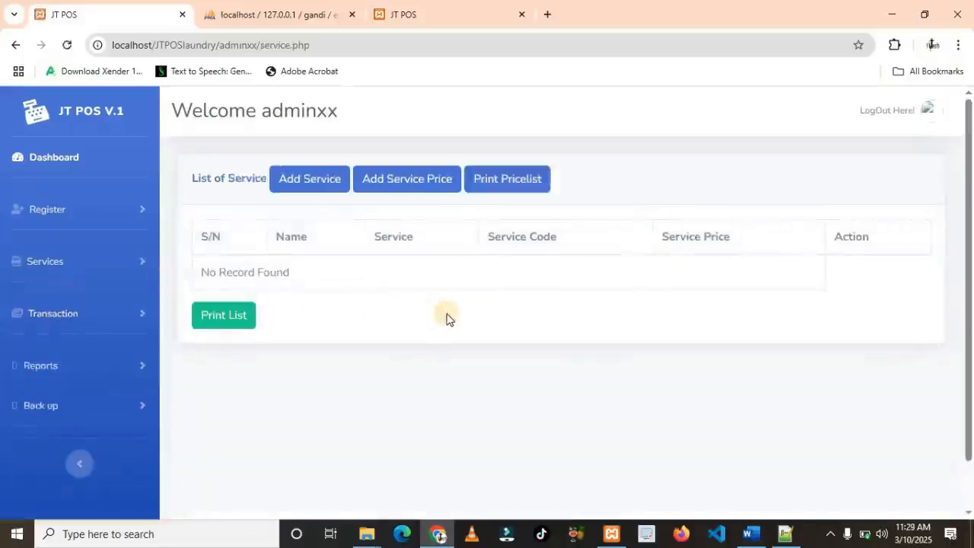
pyautogui.click(308, 191)
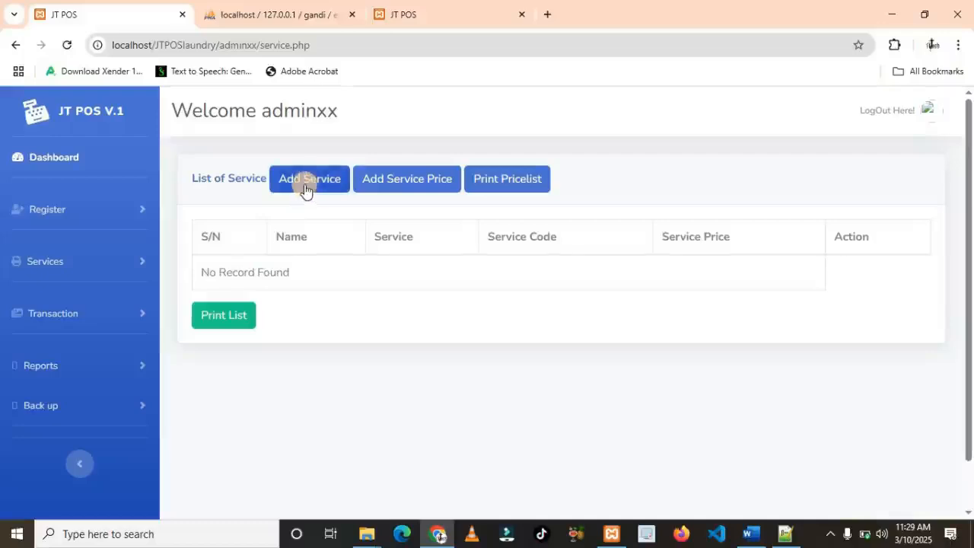
pyautogui.click(305, 189)
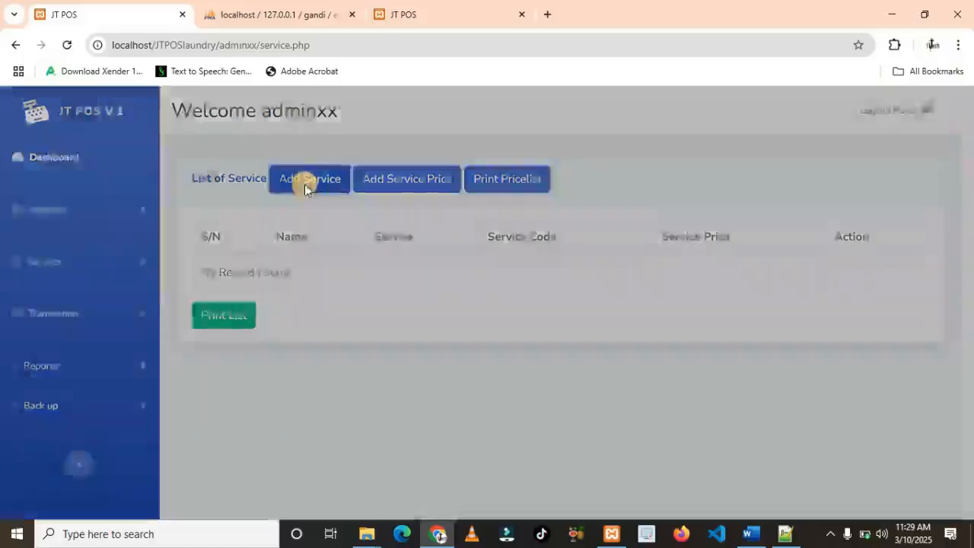
pyautogui.click(347, 202)
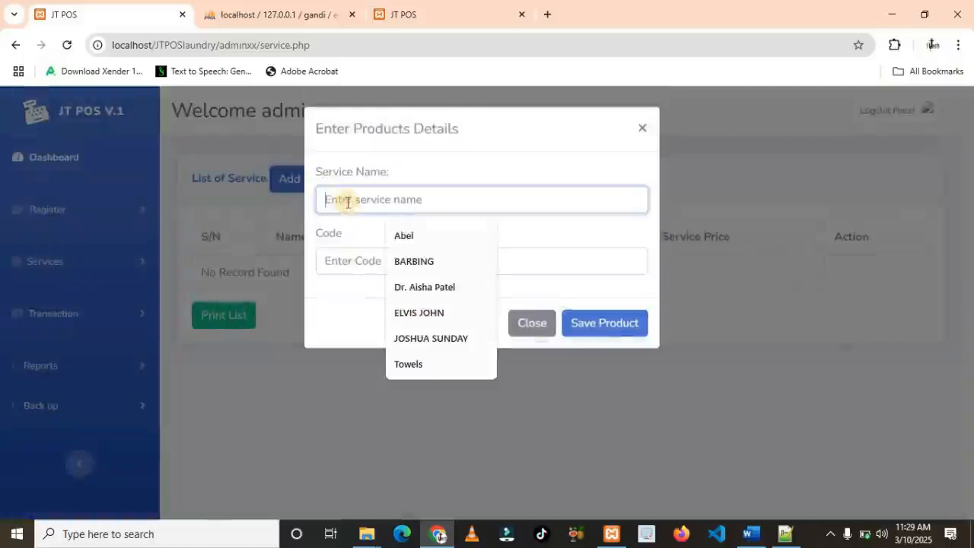
pyautogui.write('Ad')
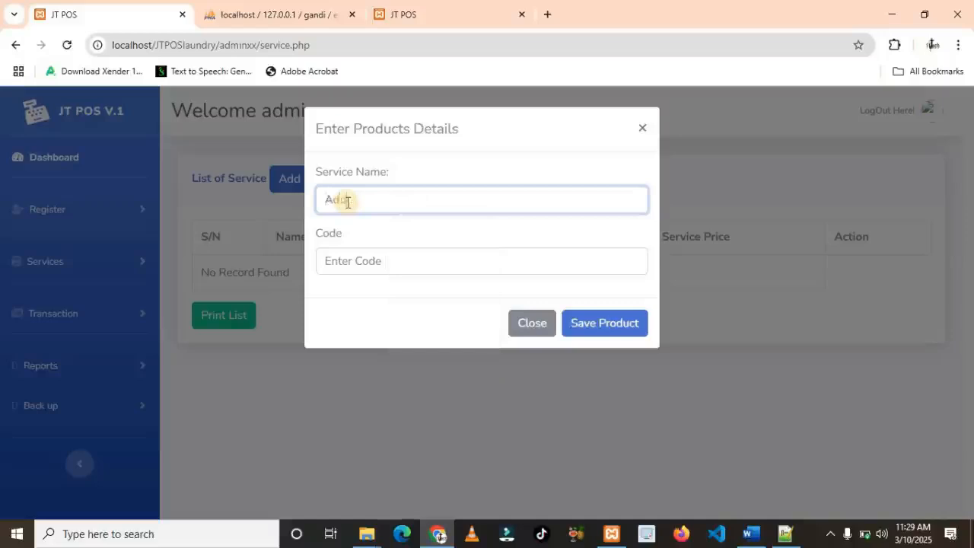
pyautogui.write('ult')
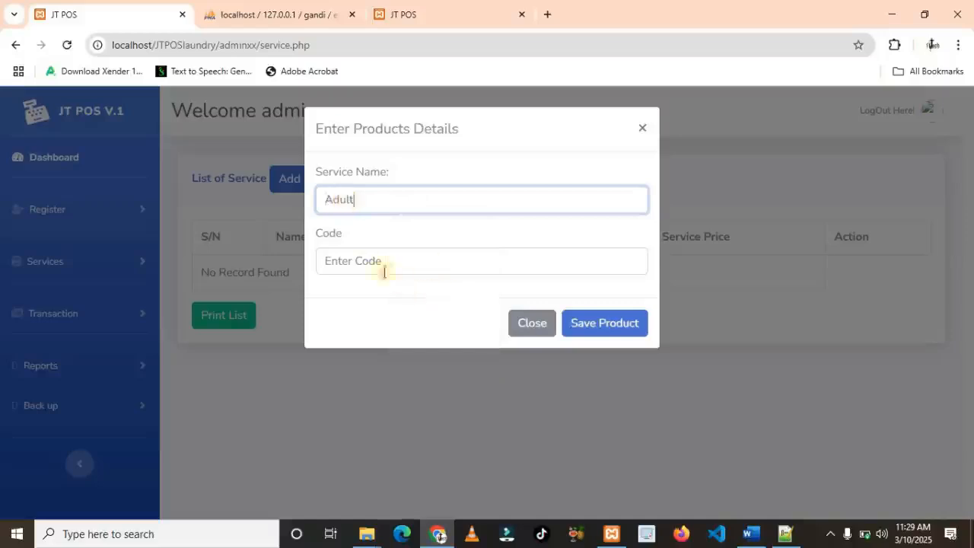
pyautogui.click(363, 261)
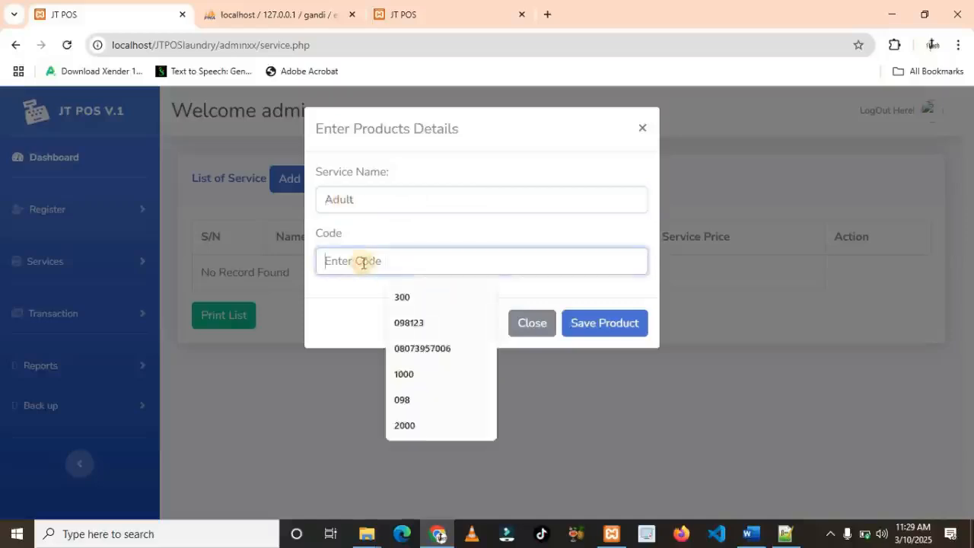
pyautogui.write('At')
pyautogui.press('BackSpace')
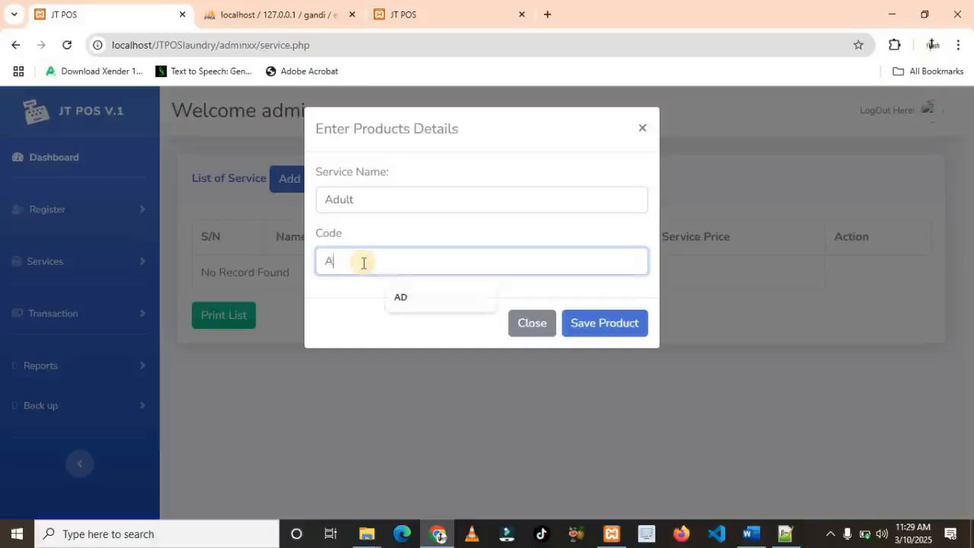
pyautogui.write('T')
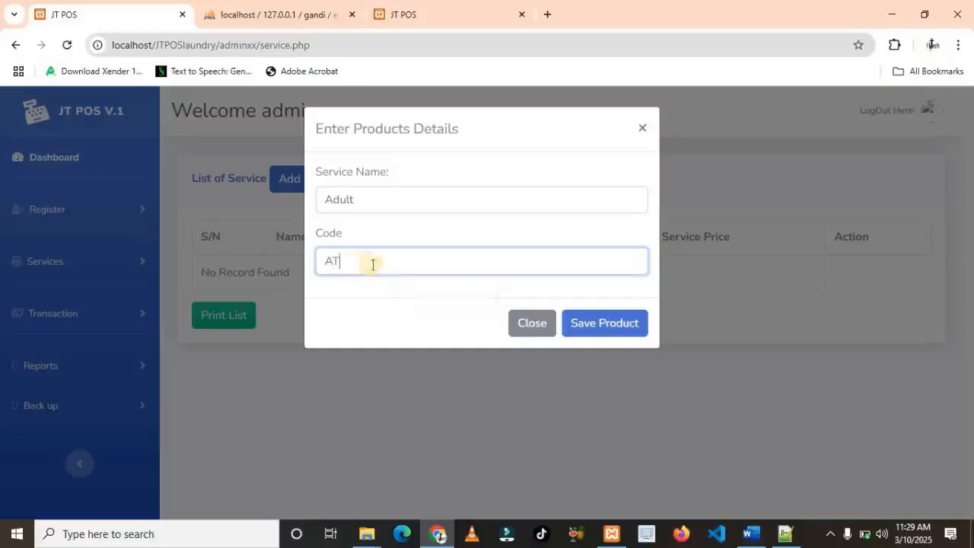
pyautogui.click(581, 328)
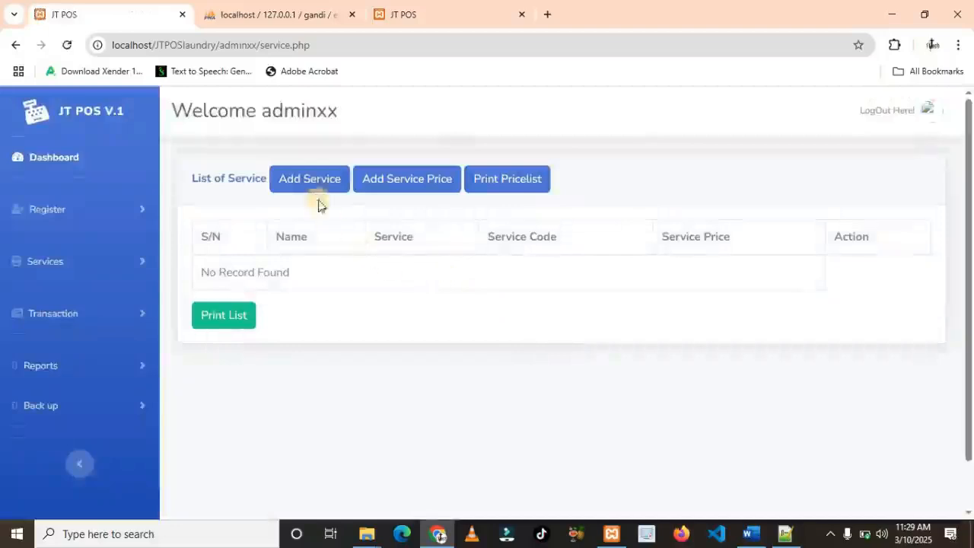
# Add a Children service with code CH
pyautogui.click(309, 183)
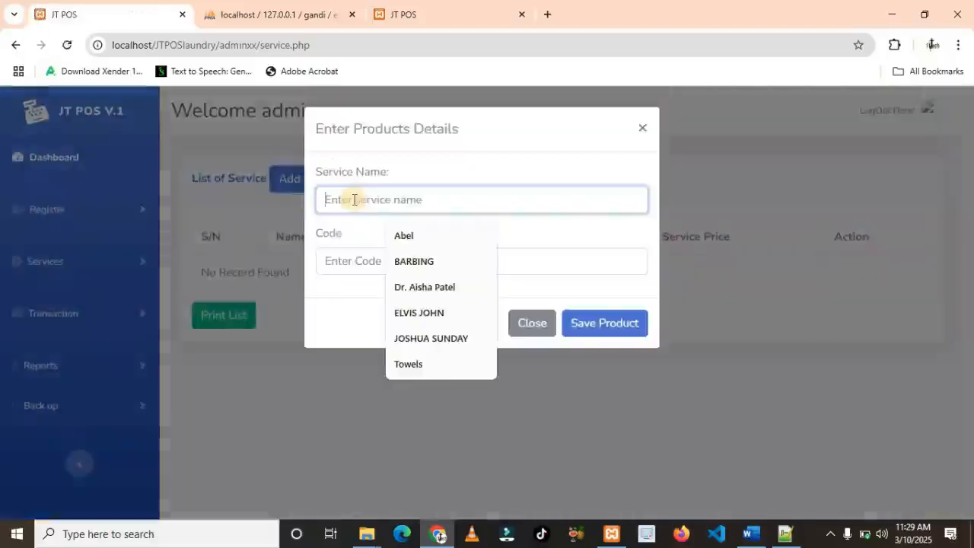
pyautogui.write('Children')
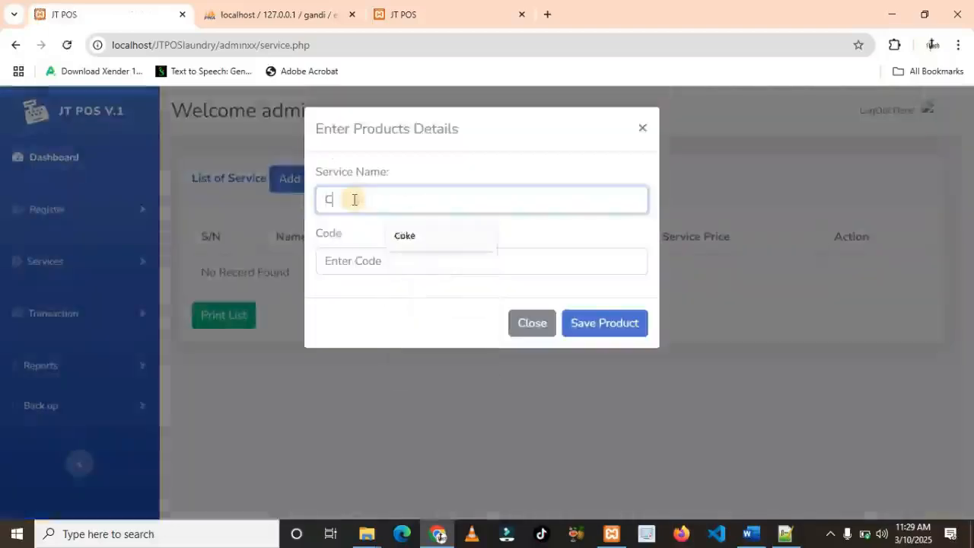
pyautogui.click(350, 265)
pyautogui.click(350, 264)
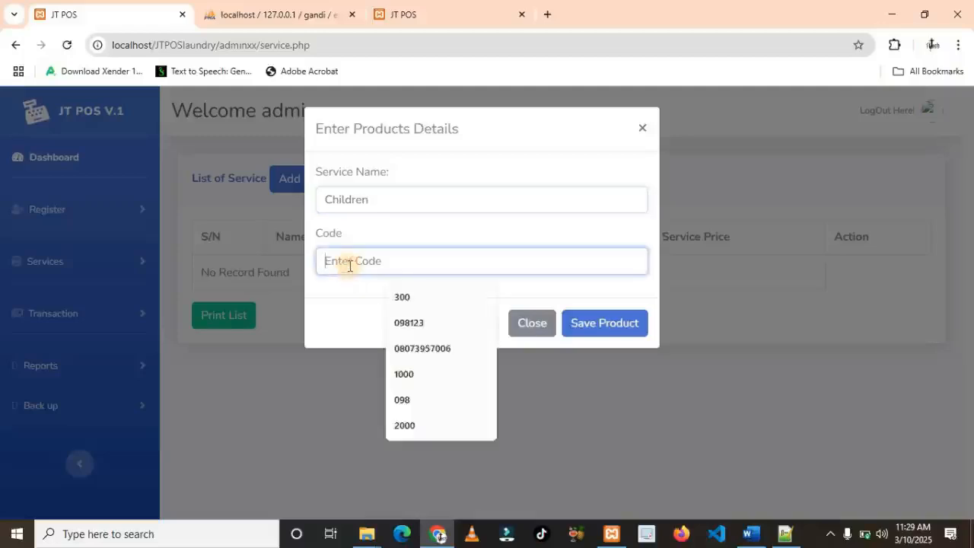
pyautogui.write('Ch')
pyautogui.press('BackSpace')
pyautogui.write('H')
pyautogui.click(592, 333)
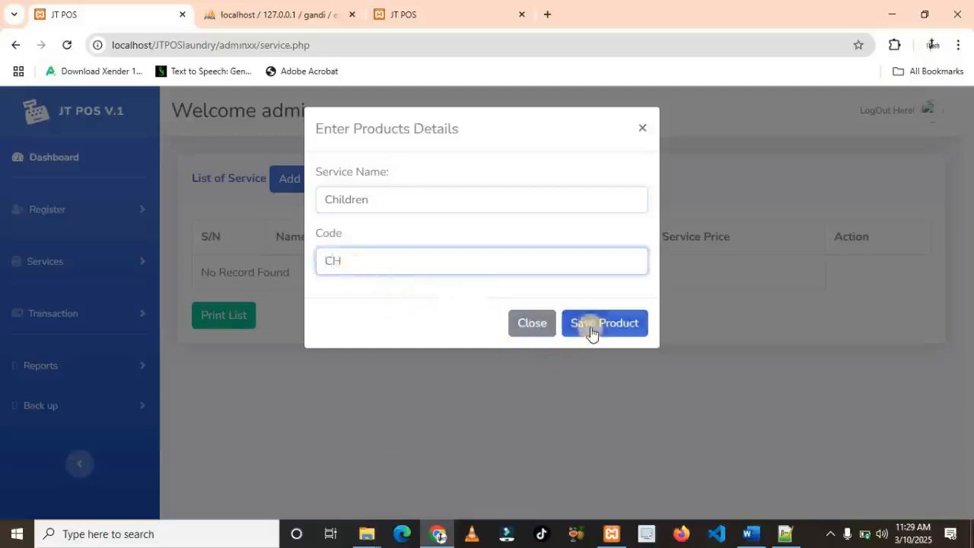
pyautogui.click(532, 325)
# Add a Shaving service with code SG
pyautogui.click(312, 180)
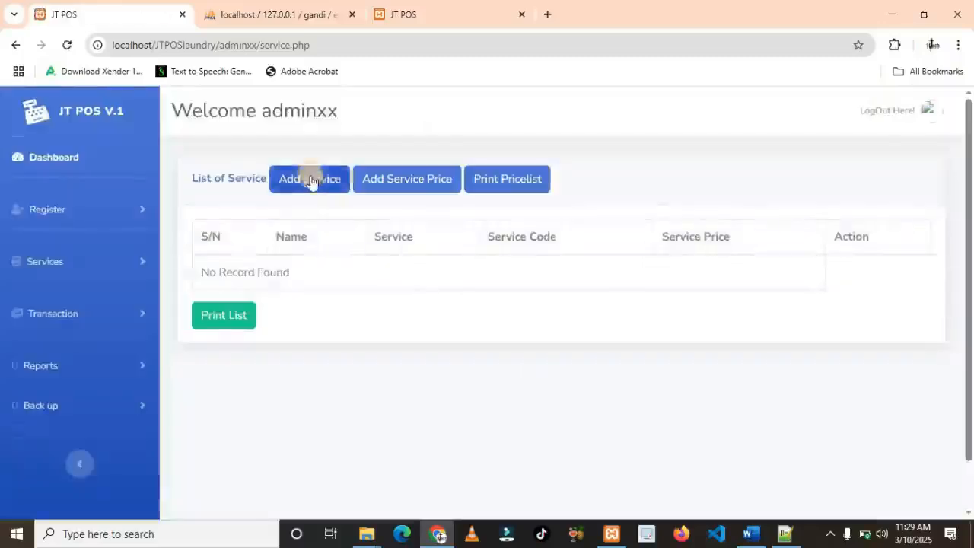
pyautogui.click(312, 181)
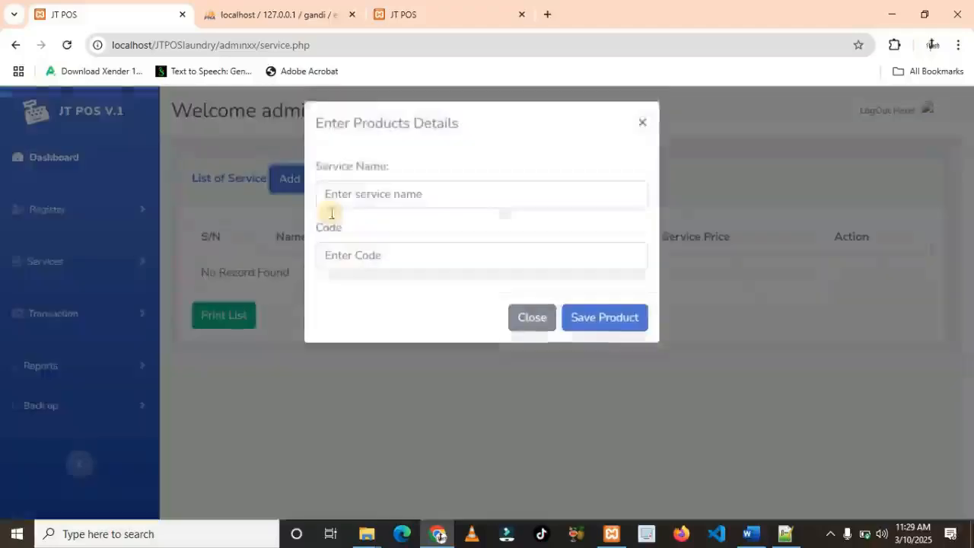
pyautogui.click(370, 205)
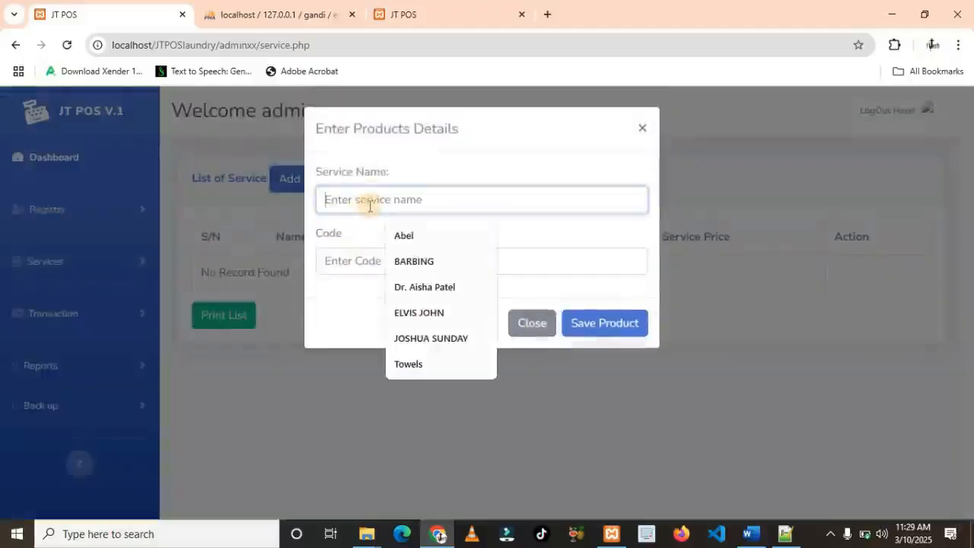
pyautogui.write('Shaving')
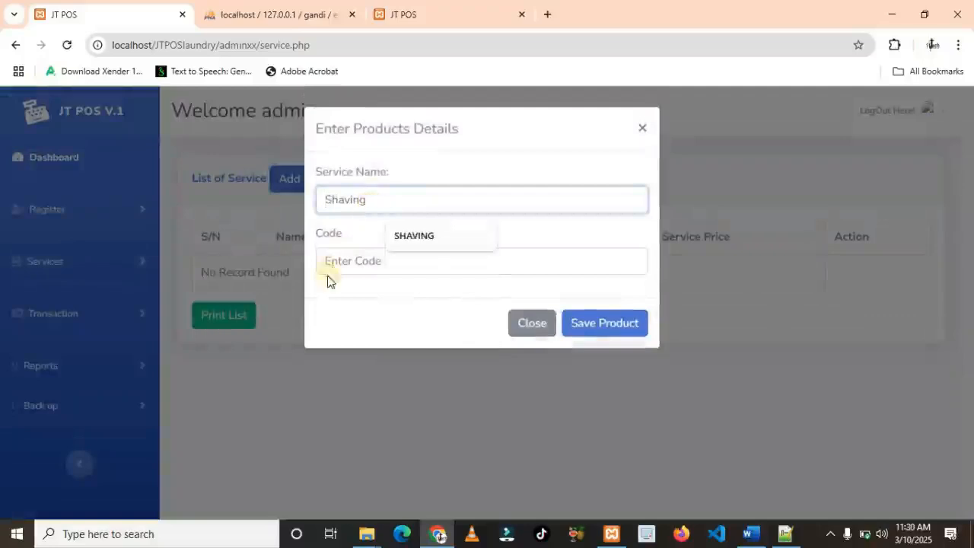
pyautogui.click(335, 264)
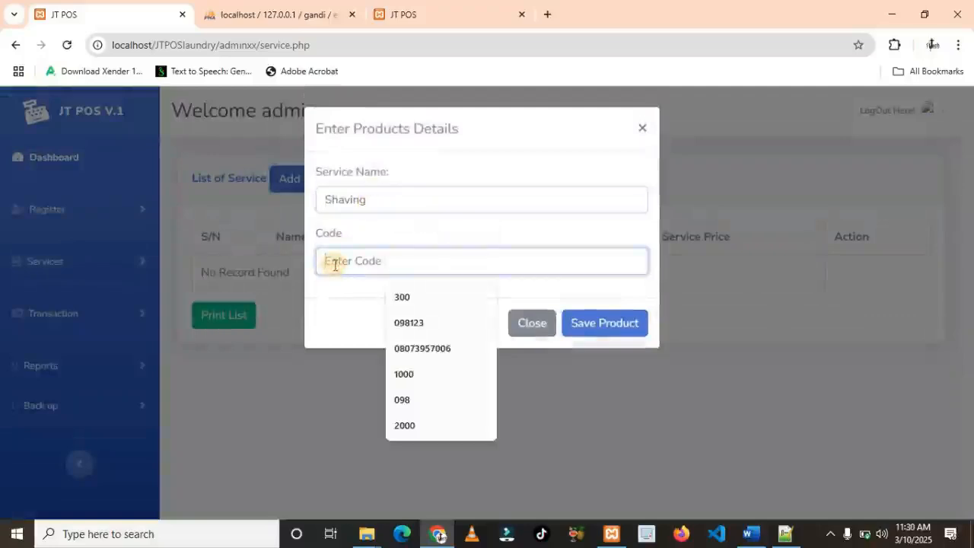
pyautogui.write('S')
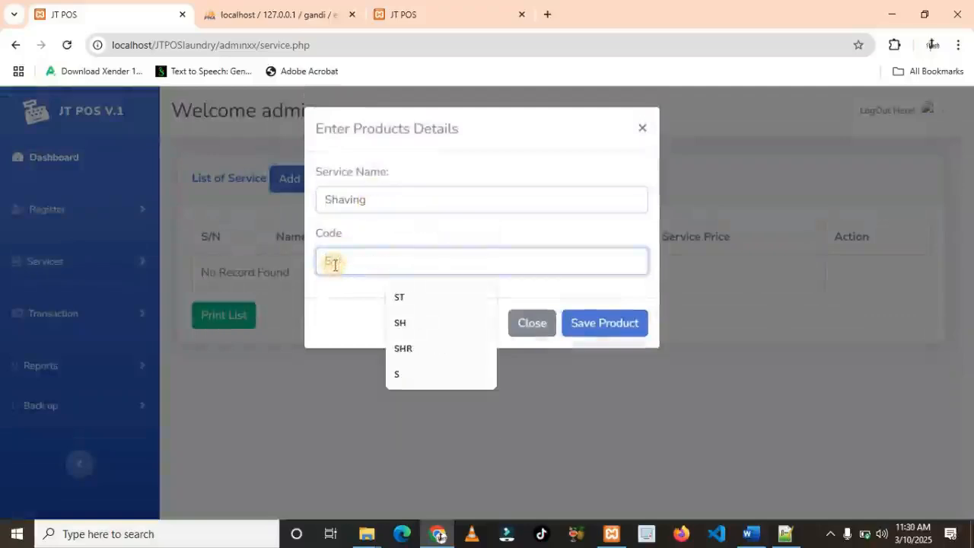
pyautogui.write('V')
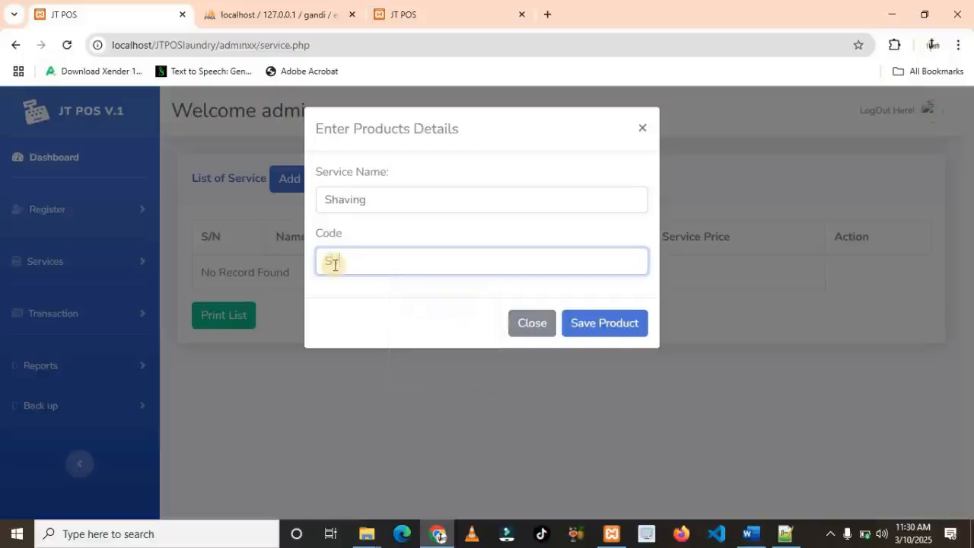
pyautogui.press('BackSpace')
pyautogui.write('G')
pyautogui.click(603, 325)
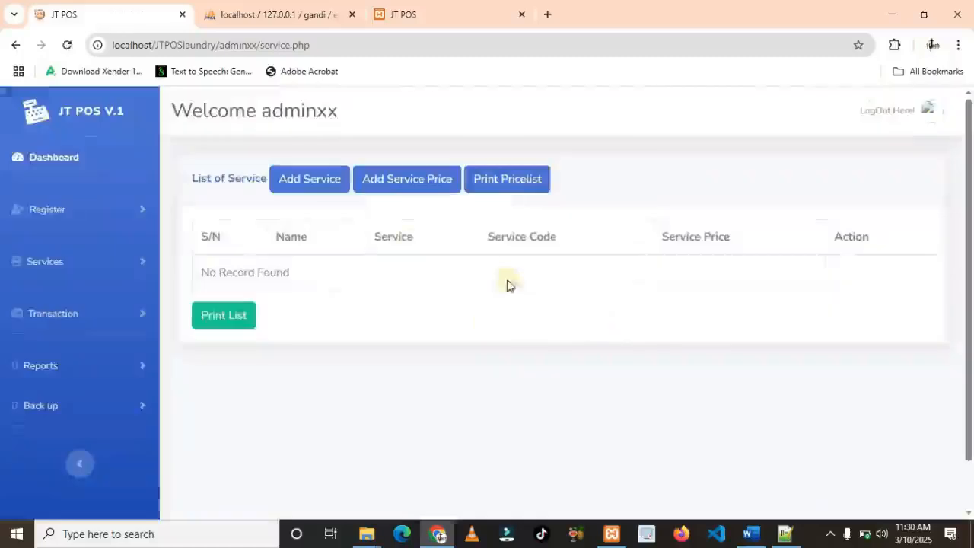
# Add a Weaving service with code WG
pyautogui.click(308, 182)
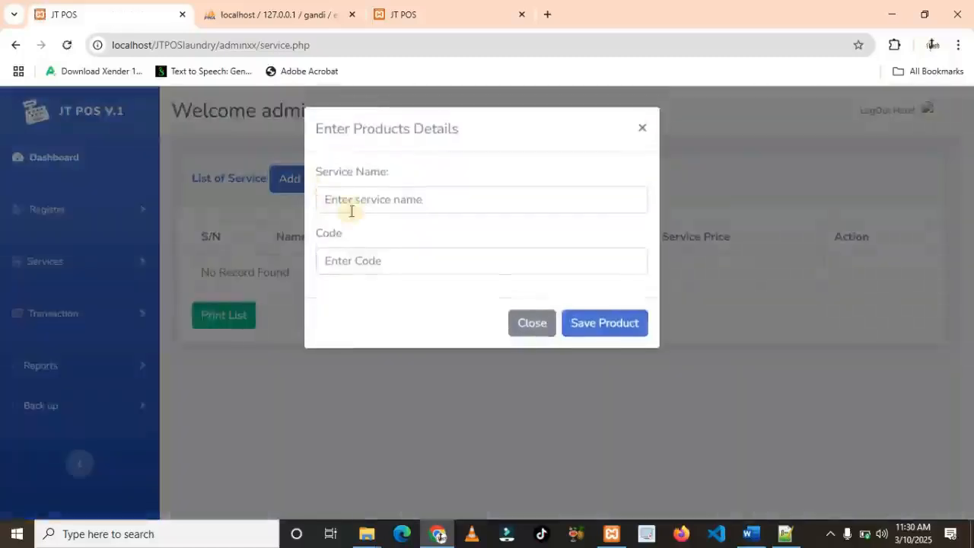
pyautogui.click(353, 202)
pyautogui.write('We')
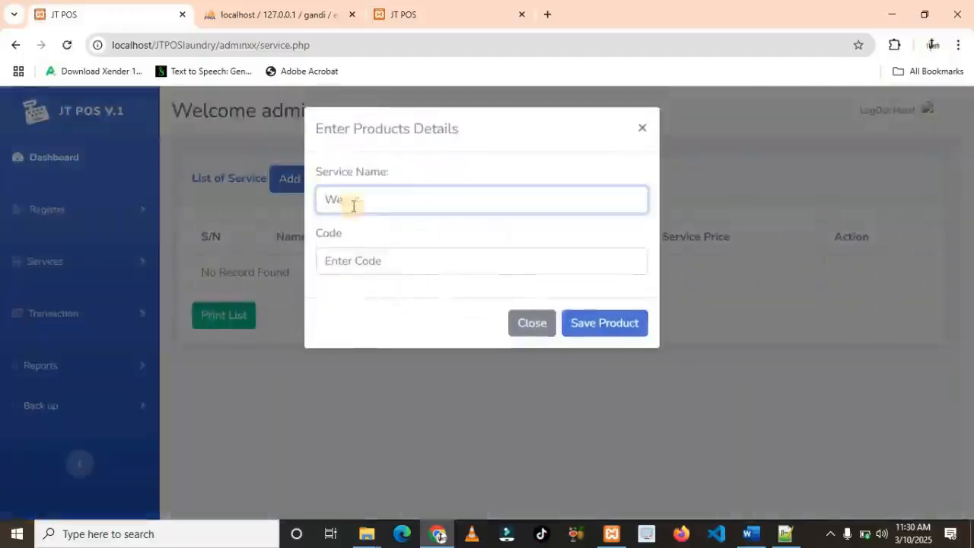
pyautogui.write('a')
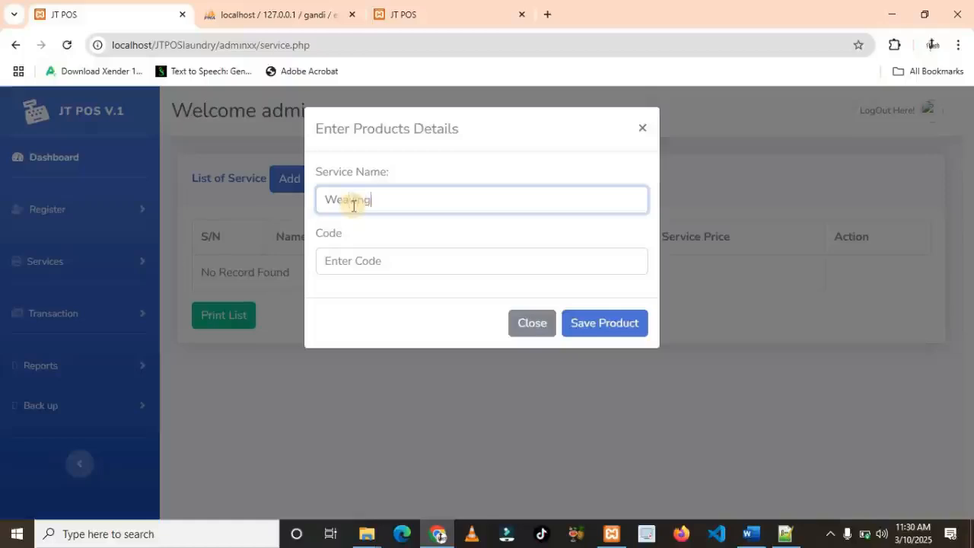
pyautogui.write('ving')
pyautogui.click(359, 260)
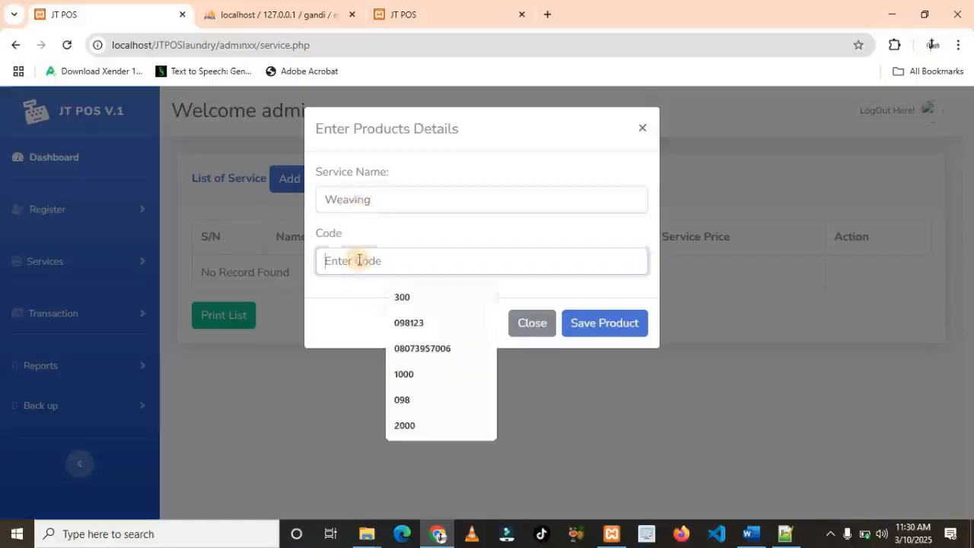
pyautogui.write('WG')
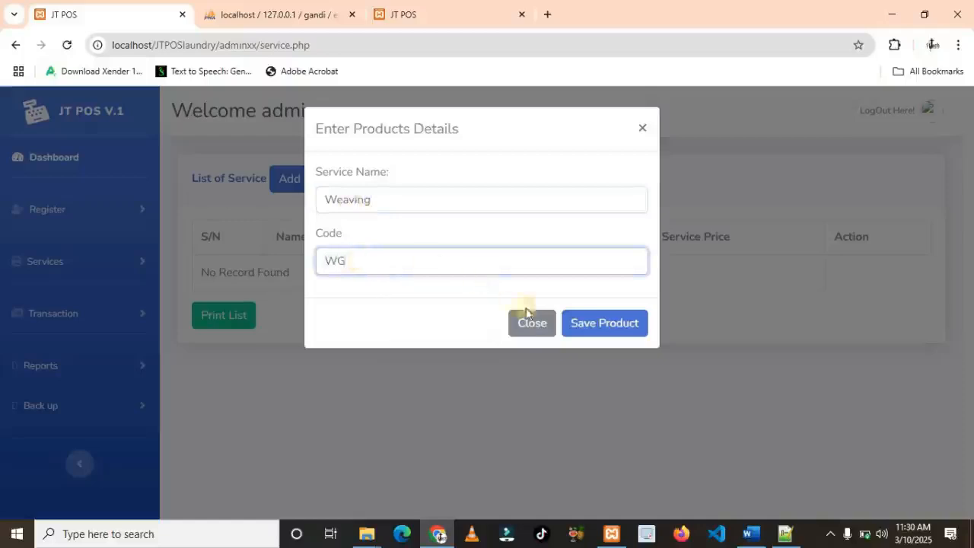
pyautogui.click(587, 329)
# Add a Weavon Fixing service with code WF
pyautogui.click(316, 179)
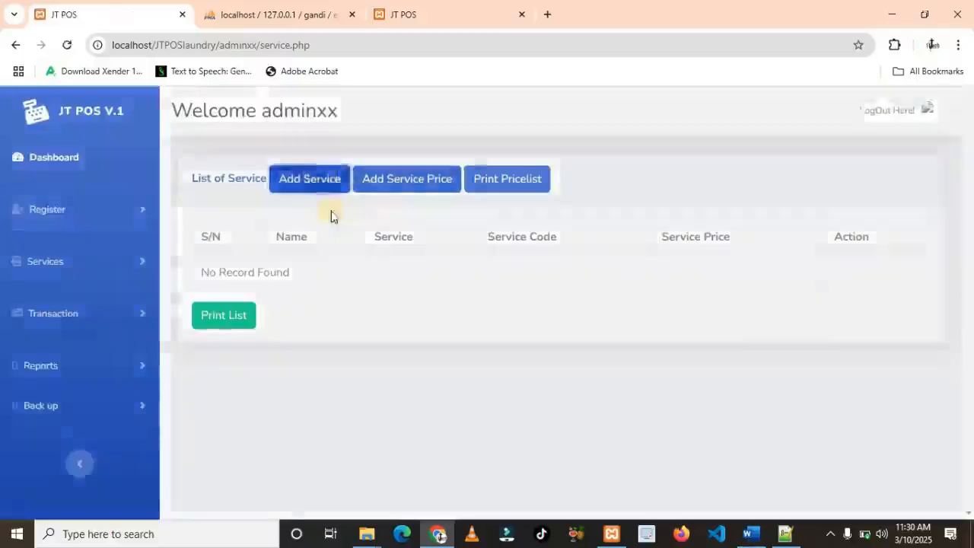
pyautogui.click(358, 202)
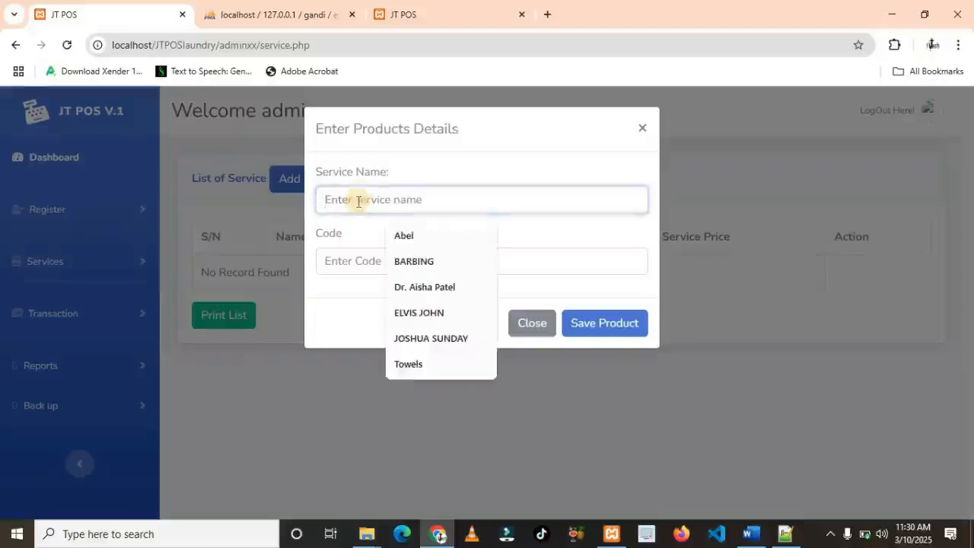
pyautogui.write('WeavingFi')
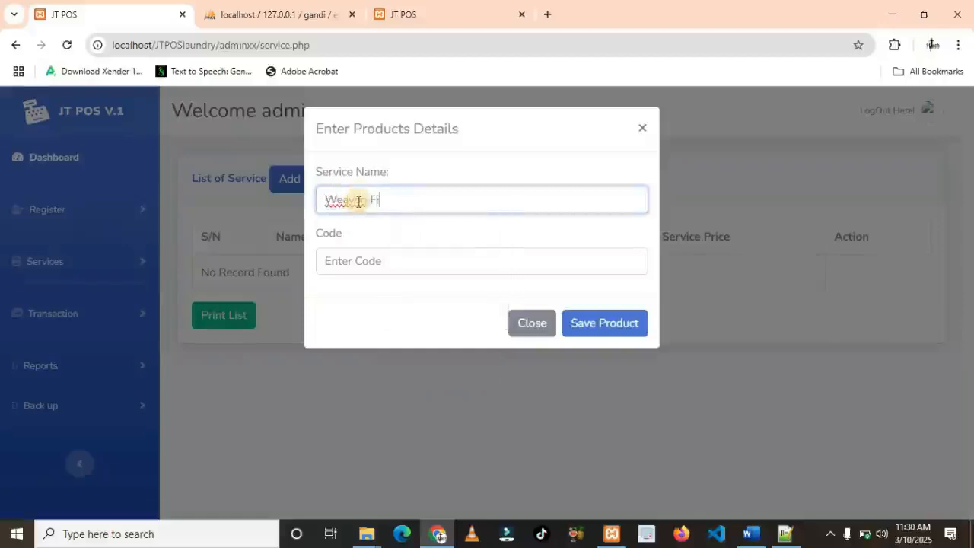
pyautogui.write('xing')
pyautogui.click(357, 261)
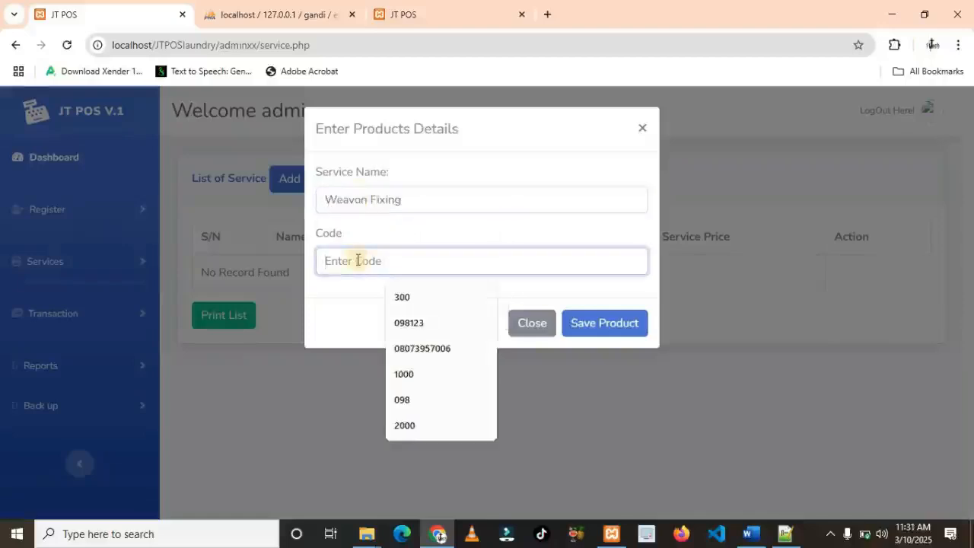
pyautogui.write('WF')
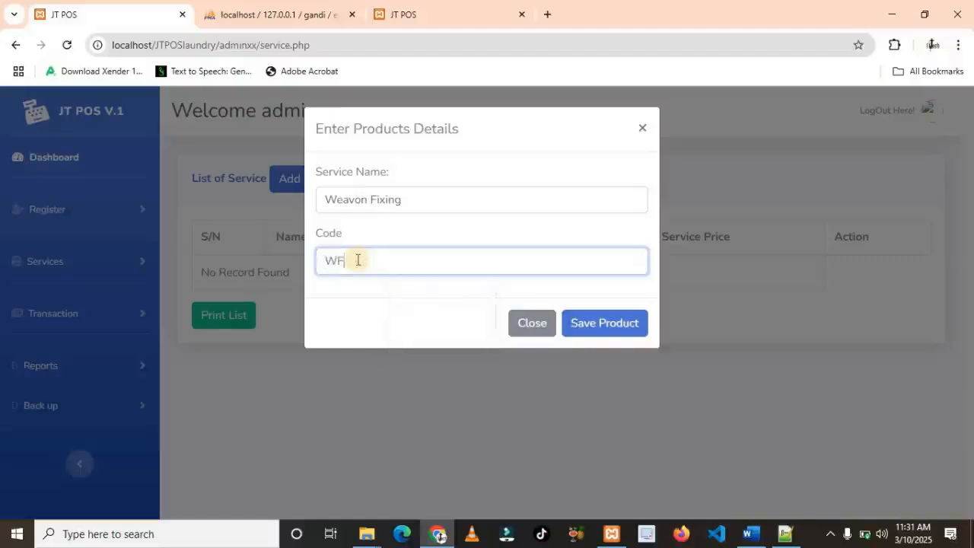
pyautogui.click(593, 332)
pyautogui.click(593, 333)
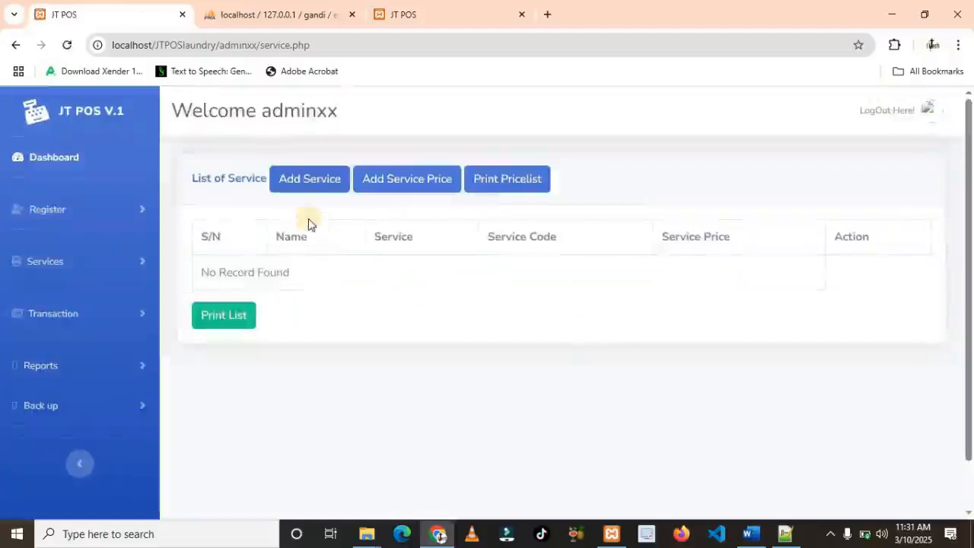
# Add a Knot Less Braid service with code KB, pasting the name
pyautogui.click(305, 186)
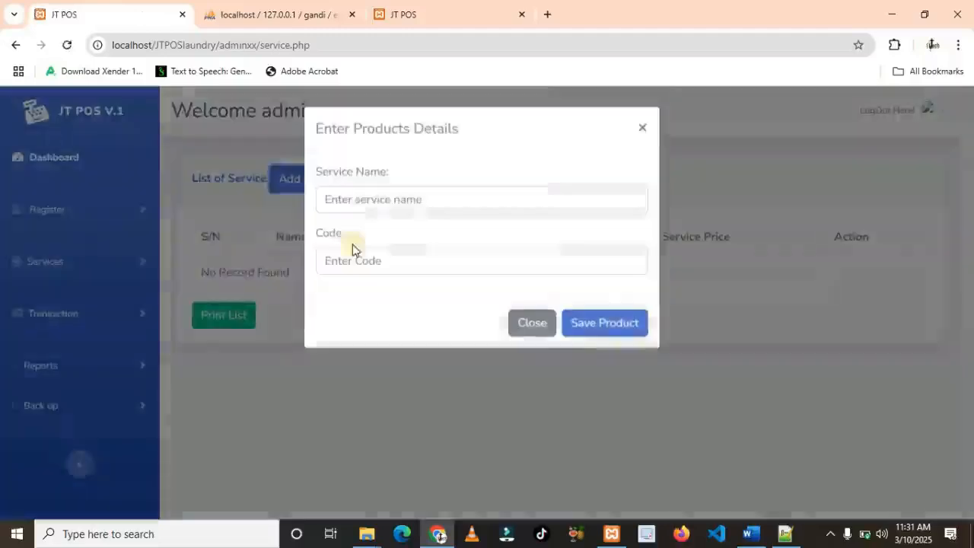
pyautogui.click(361, 201)
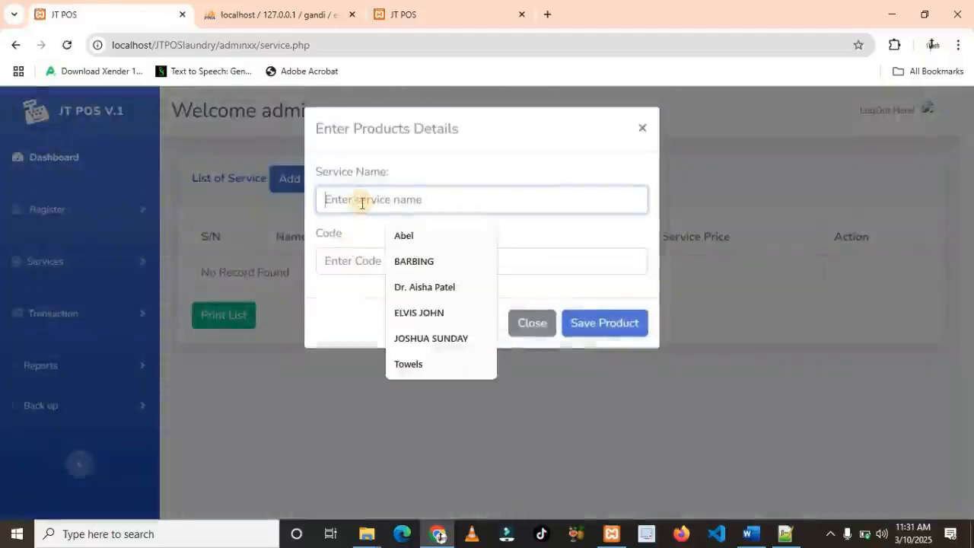
pyautogui.write('Knot Less Braid')
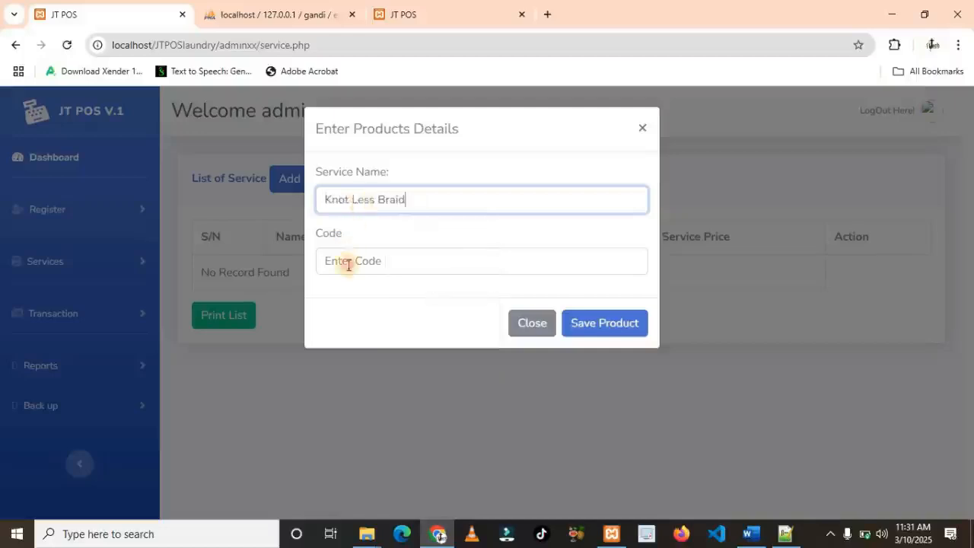
pyautogui.click(349, 263)
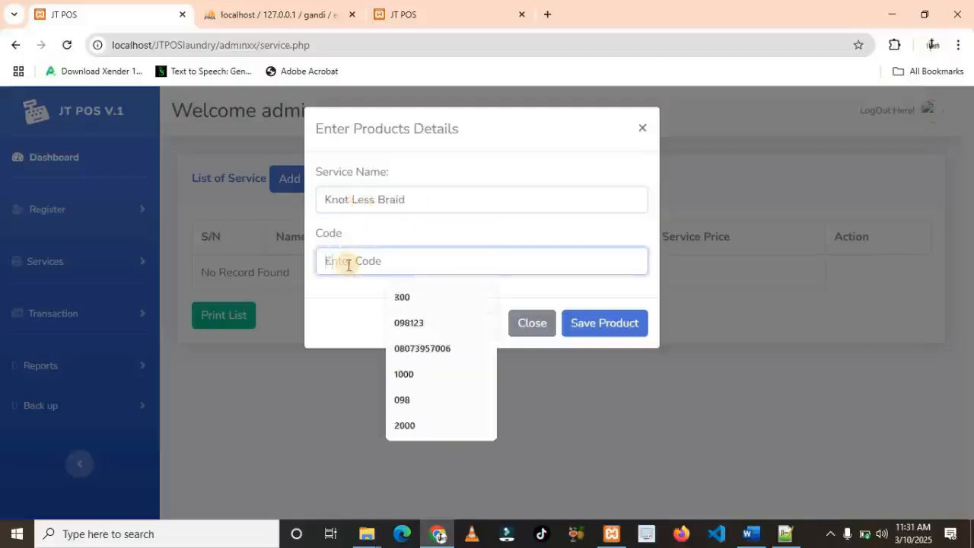
pyautogui.write('KB')
pyautogui.click(595, 328)
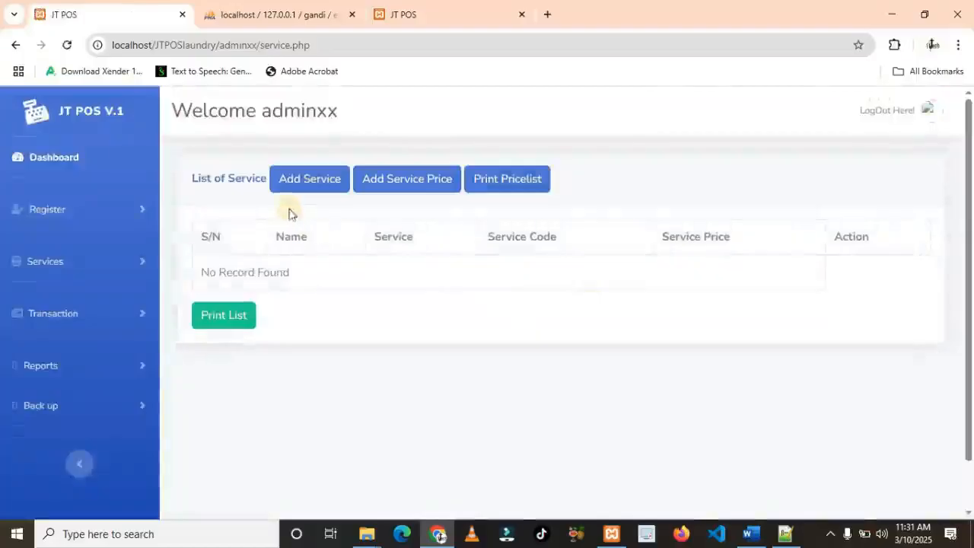
# Add a Pedicure service with code PE
pyautogui.click(299, 189)
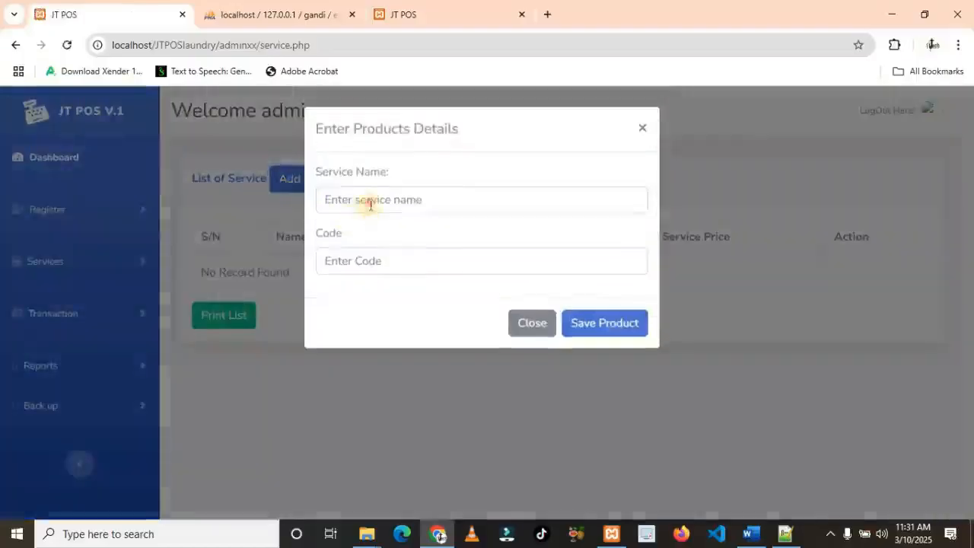
pyautogui.click(370, 200)
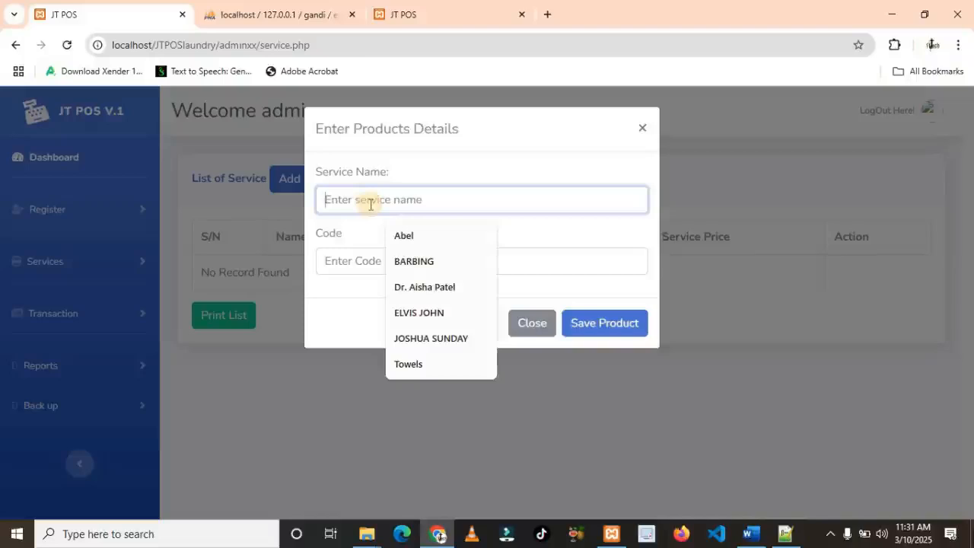
pyautogui.write('Pedicure')
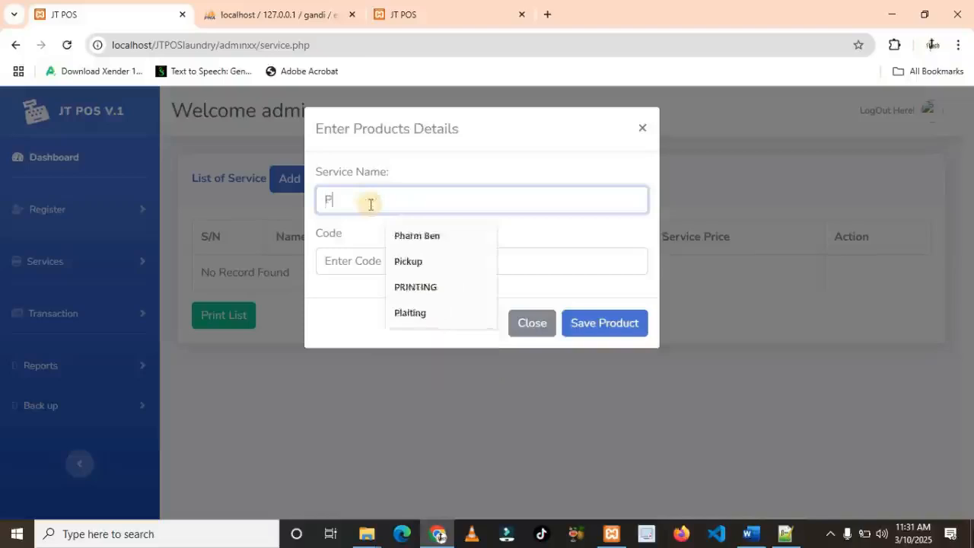
pyautogui.click(347, 259)
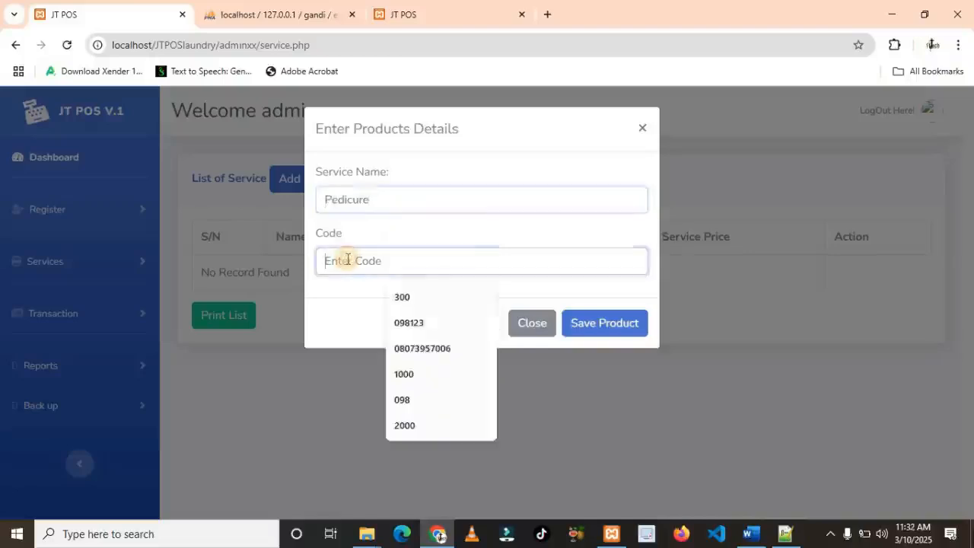
pyautogui.write('PE')
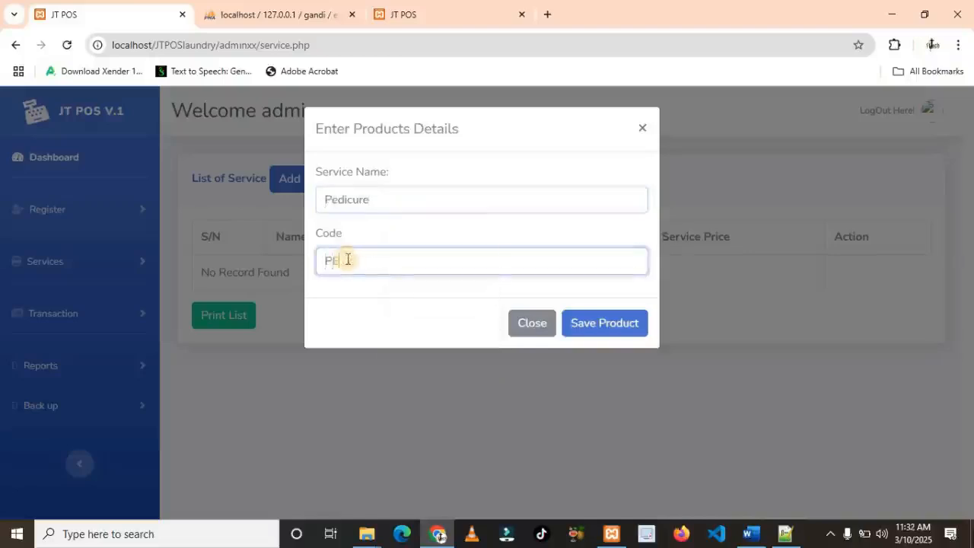
pyautogui.click(604, 325)
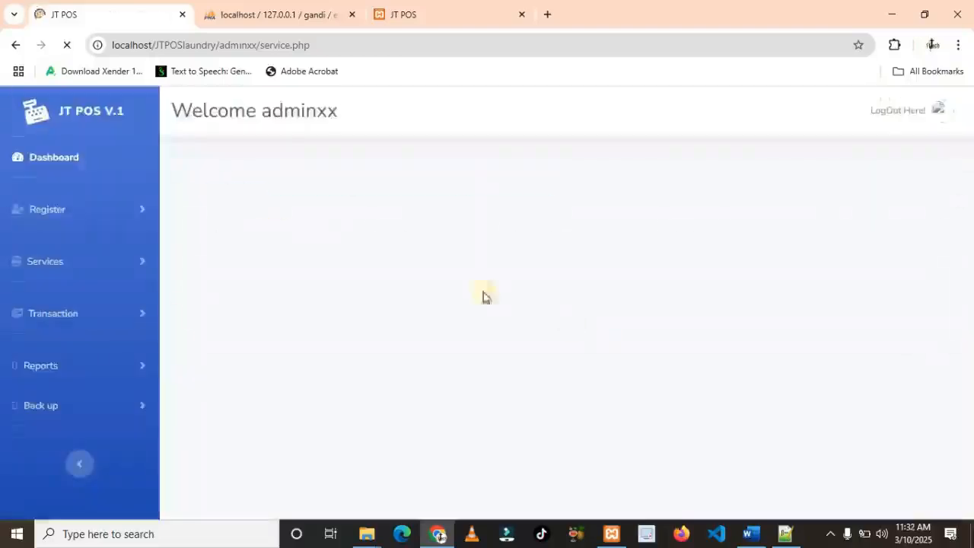
# Add a Spa service with code SA
pyautogui.click(281, 183)
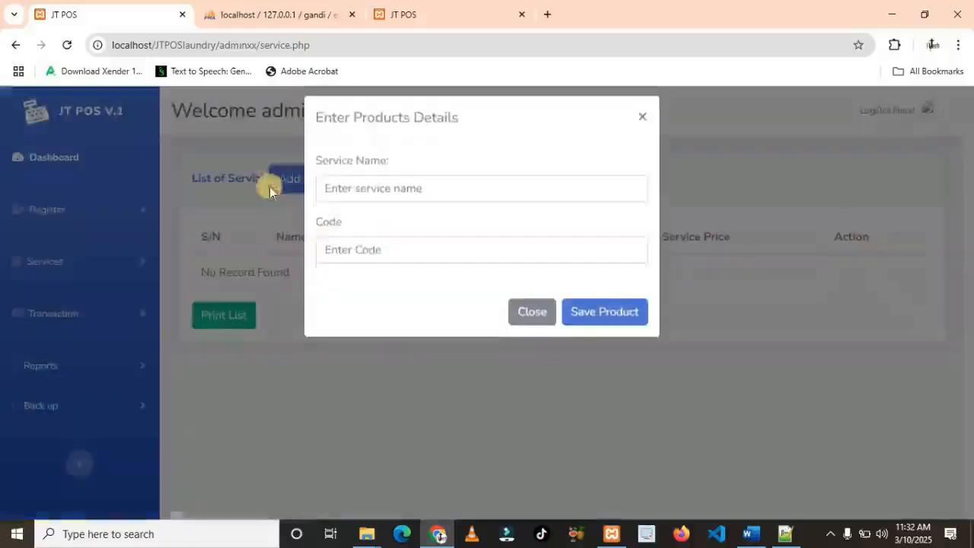
pyautogui.click(373, 198)
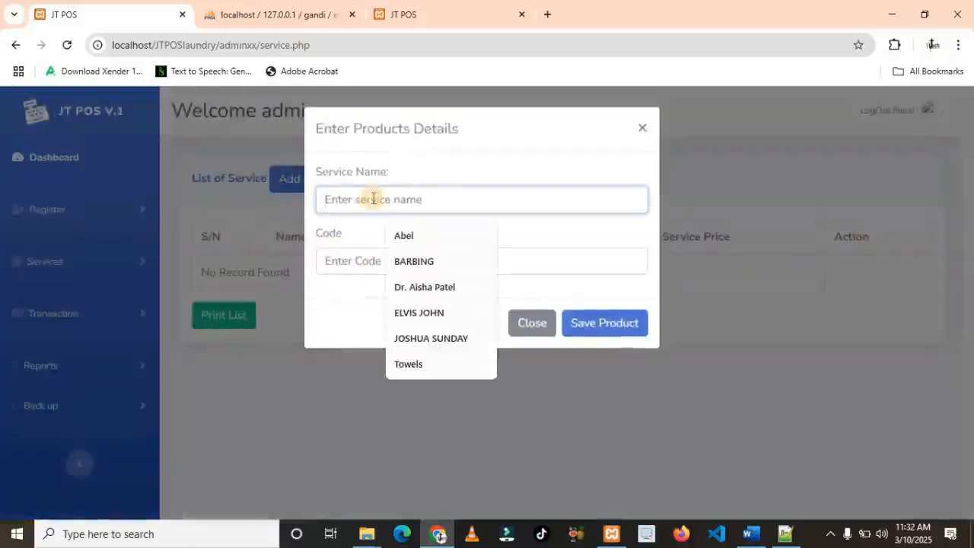
pyautogui.write('Spa')
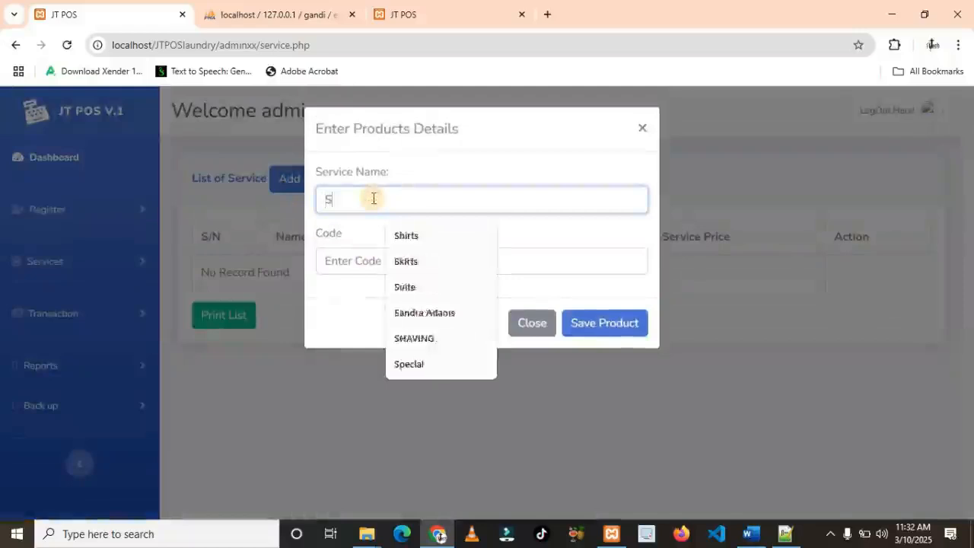
pyautogui.click(387, 262)
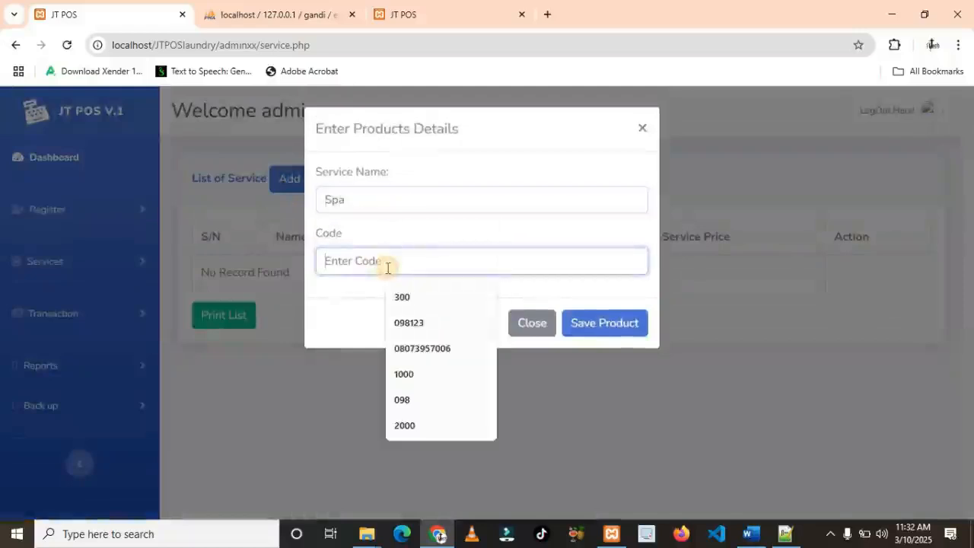
pyautogui.write('SA')
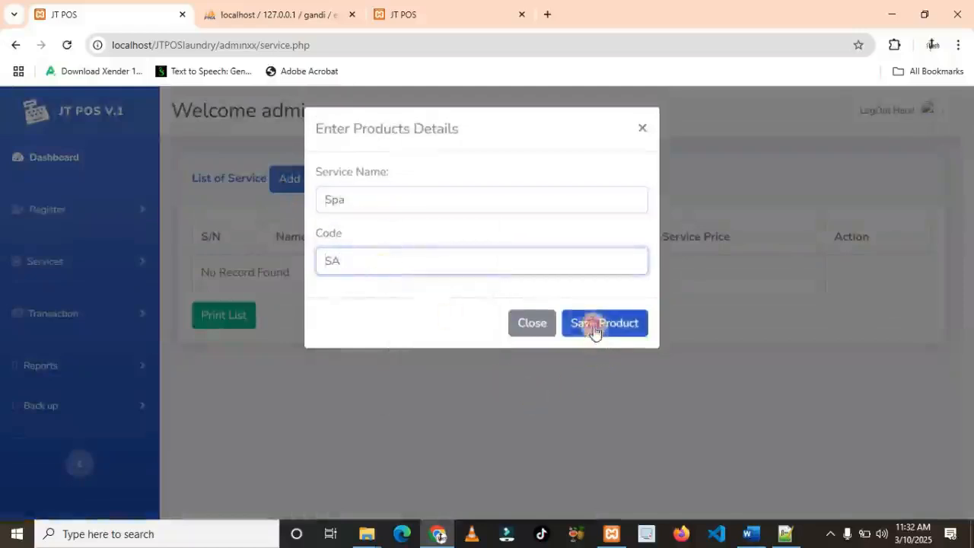
pyautogui.click(542, 326)
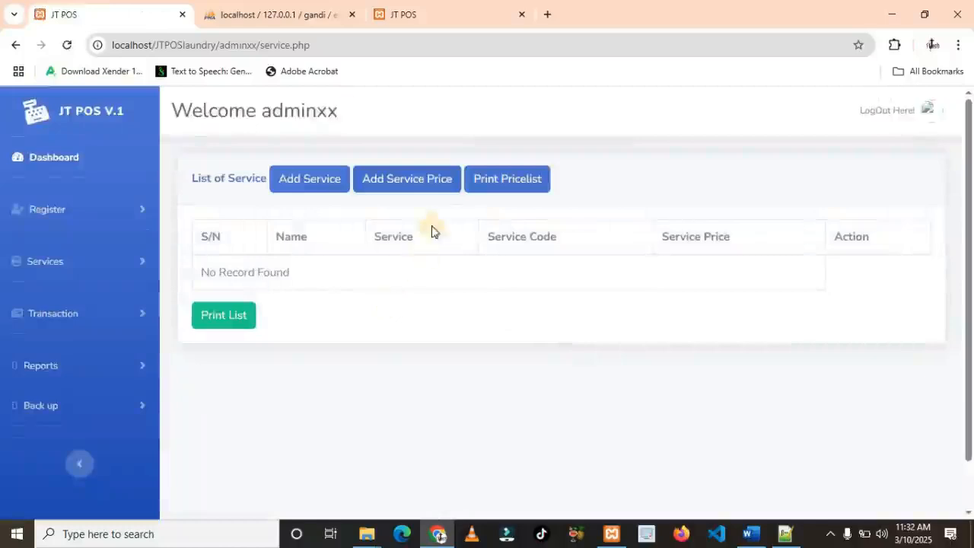
# Add a service price of 5000 for Haircut under code AT (Adult)
pyautogui.click(404, 186)
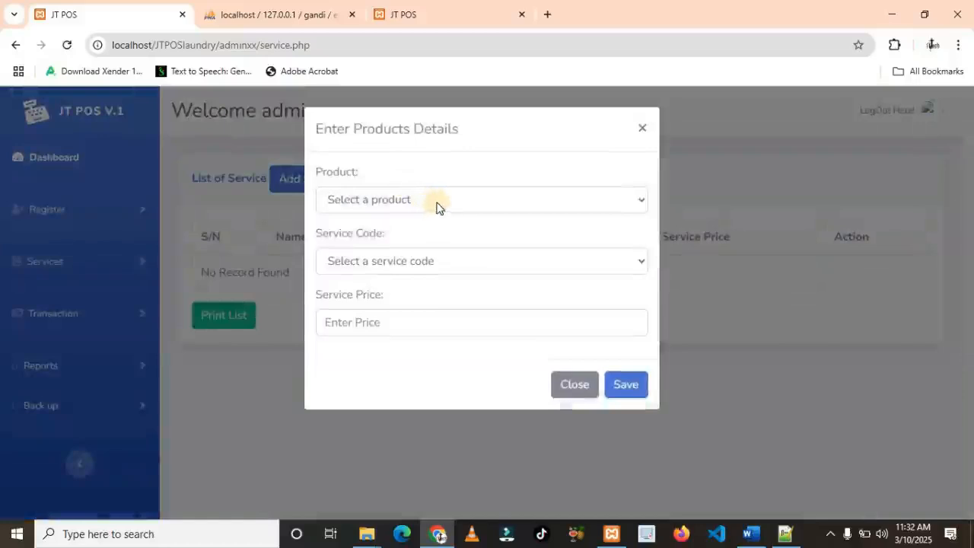
pyautogui.click(437, 200)
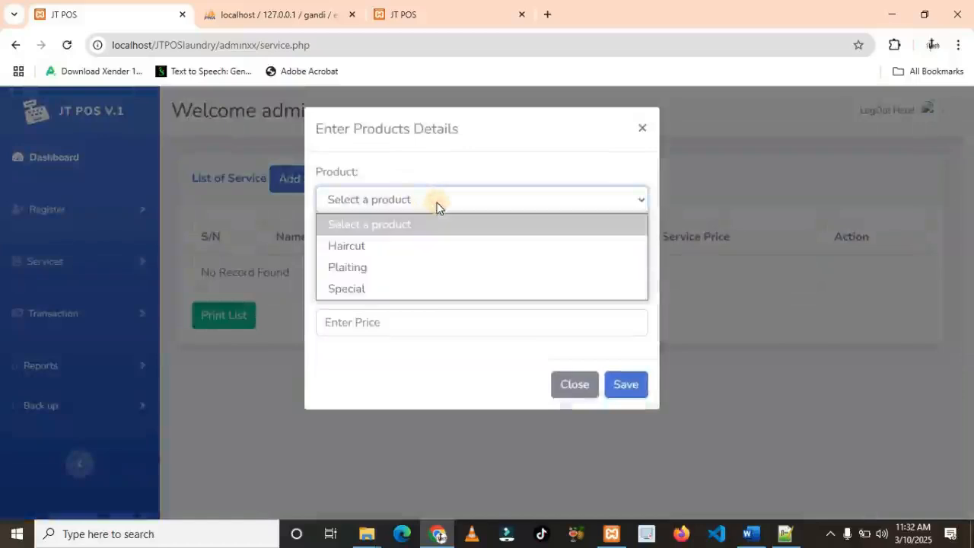
pyautogui.click(350, 246)
pyautogui.click(430, 261)
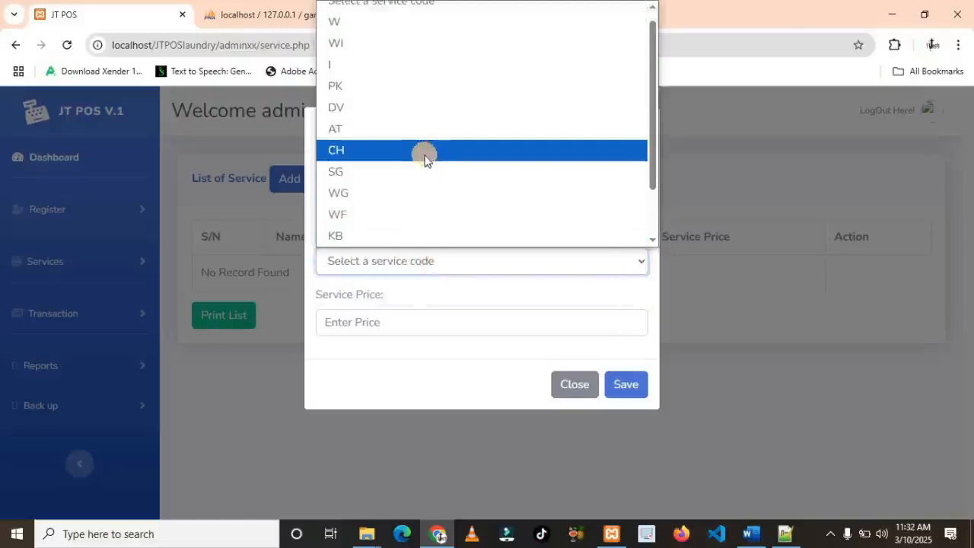
pyautogui.scroll(-2, 424, 158)
pyautogui.scroll(3, 424, 160)
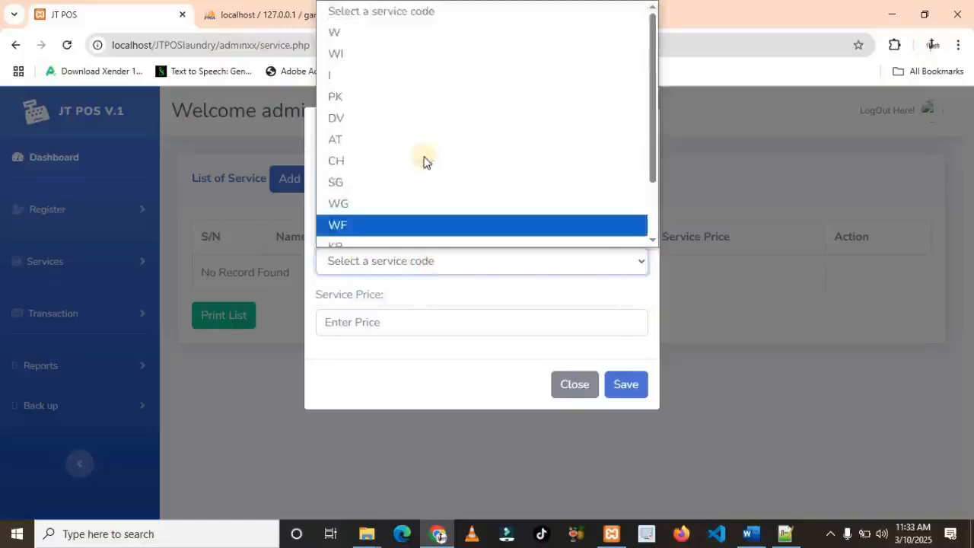
pyautogui.click(345, 147)
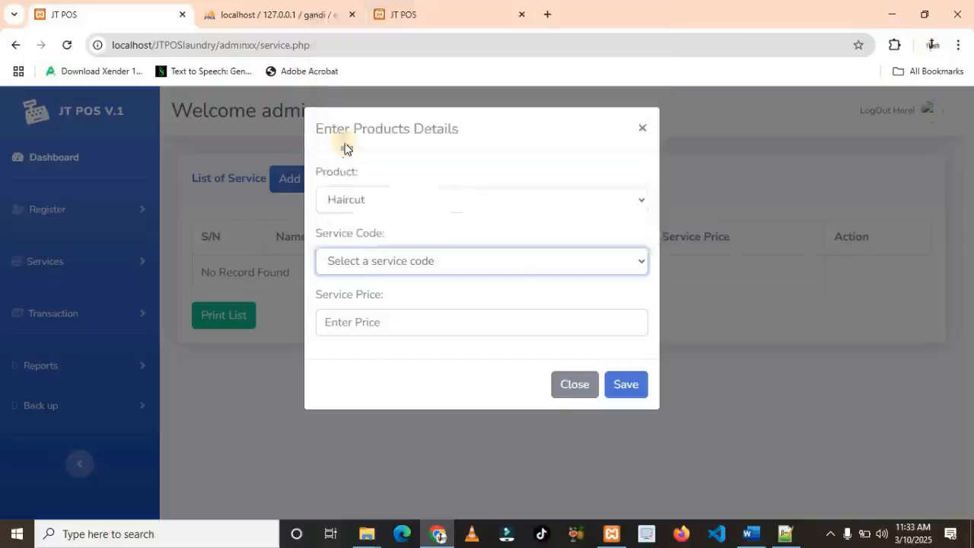
pyautogui.click(429, 326)
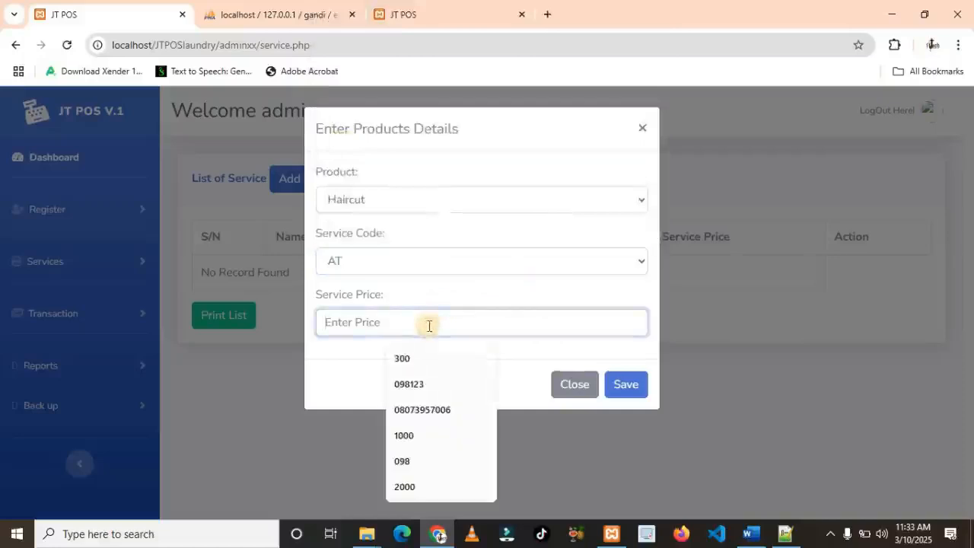
pyautogui.write('5000')
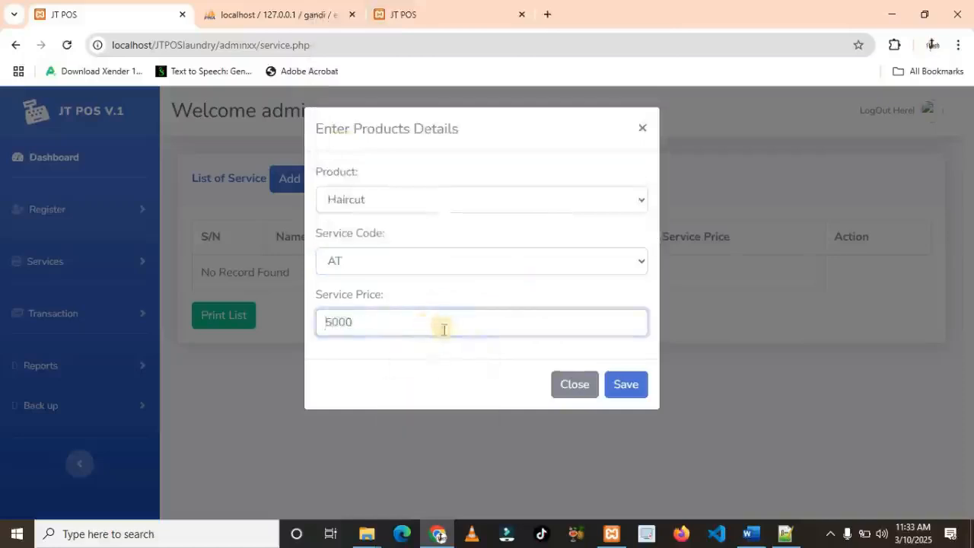
pyautogui.click(627, 386)
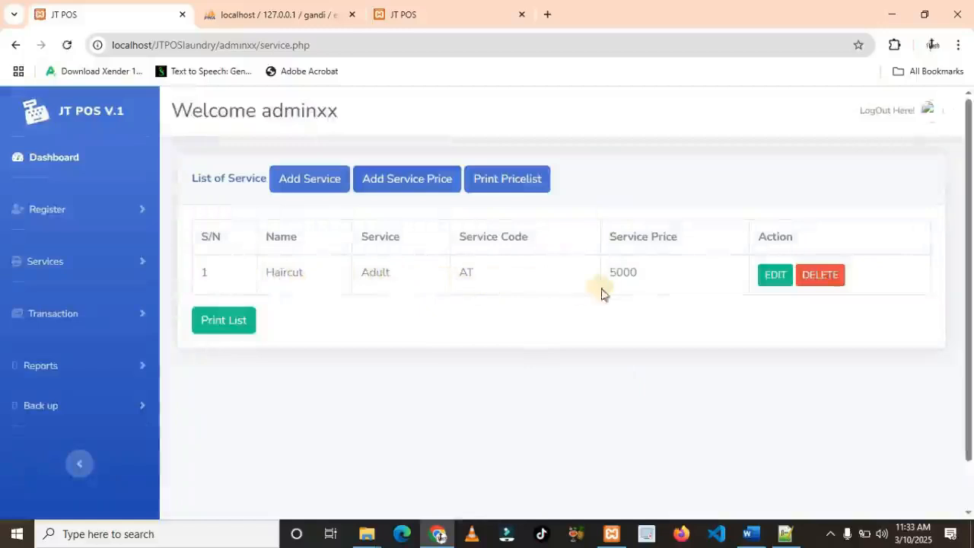
# Add a service price of 3500 for Haircut under code CH (Children)
pyautogui.click(310, 183)
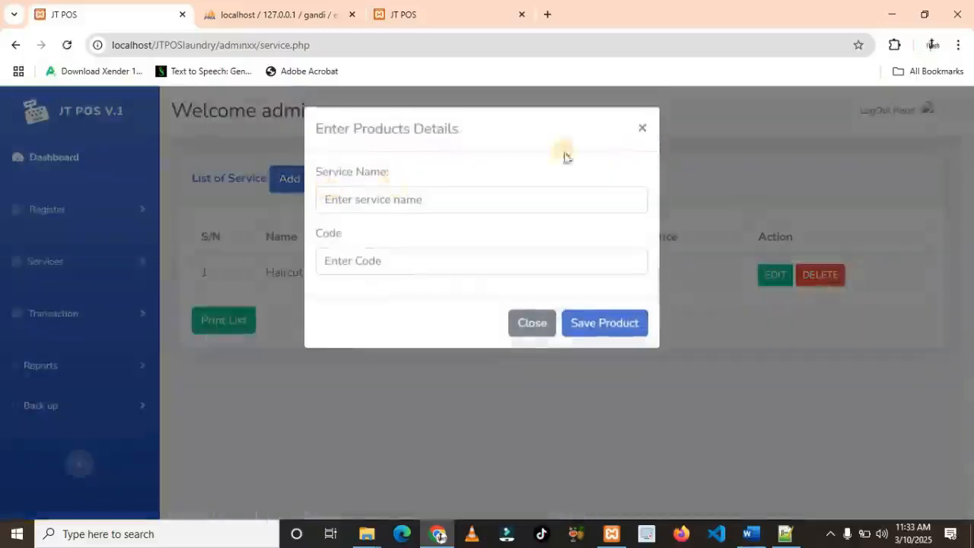
pyautogui.click(641, 130)
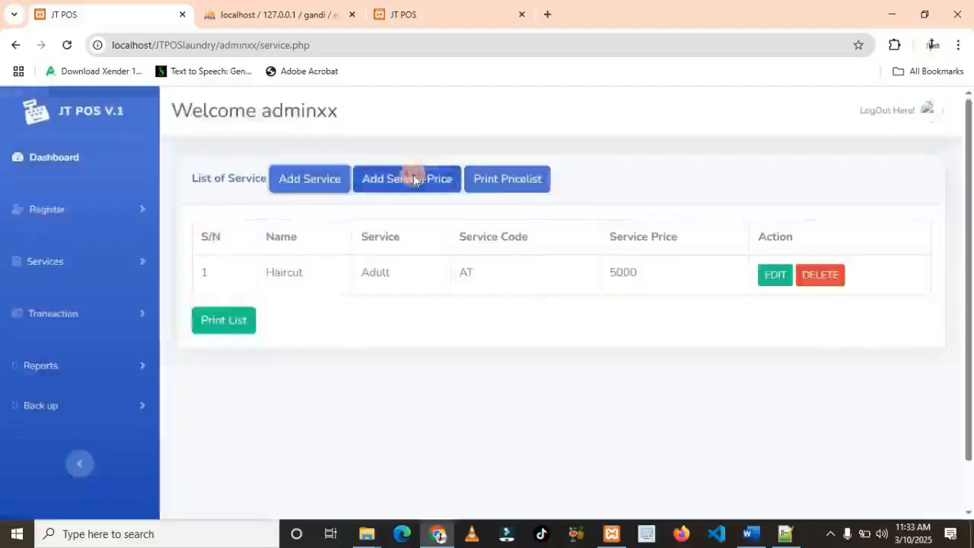
pyautogui.click(416, 179)
pyautogui.click(423, 202)
pyautogui.click(364, 245)
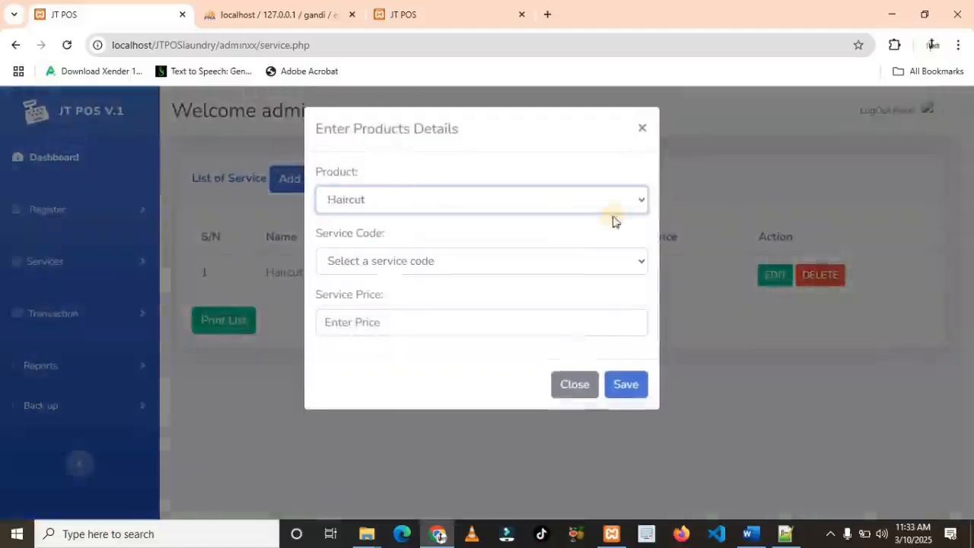
pyautogui.click(548, 264)
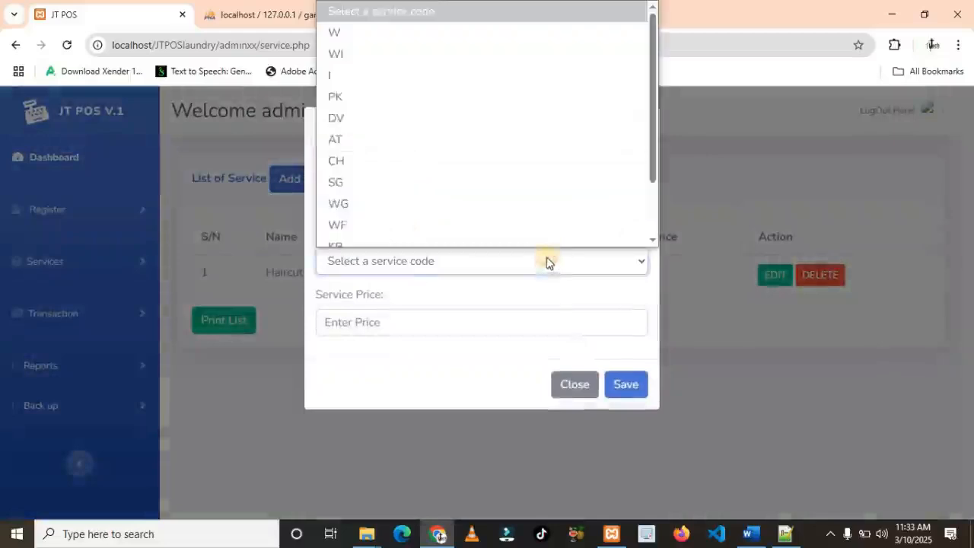
pyautogui.click(357, 155)
pyautogui.click(460, 323)
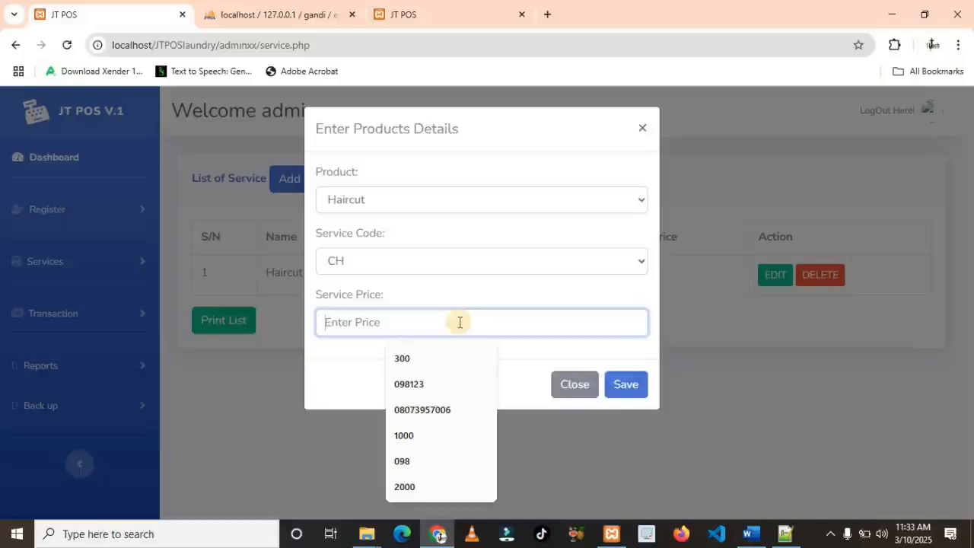
pyautogui.write('3500')
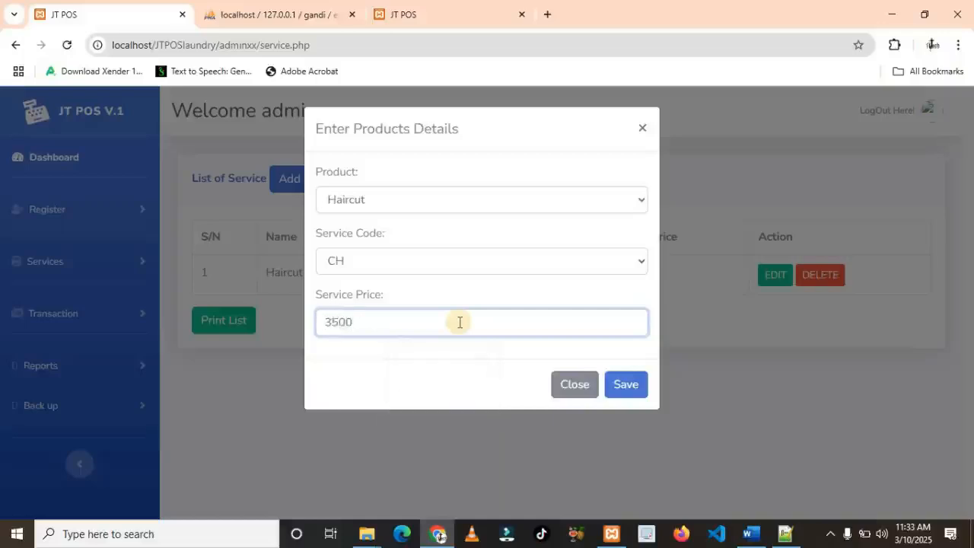
pyautogui.click(618, 391)
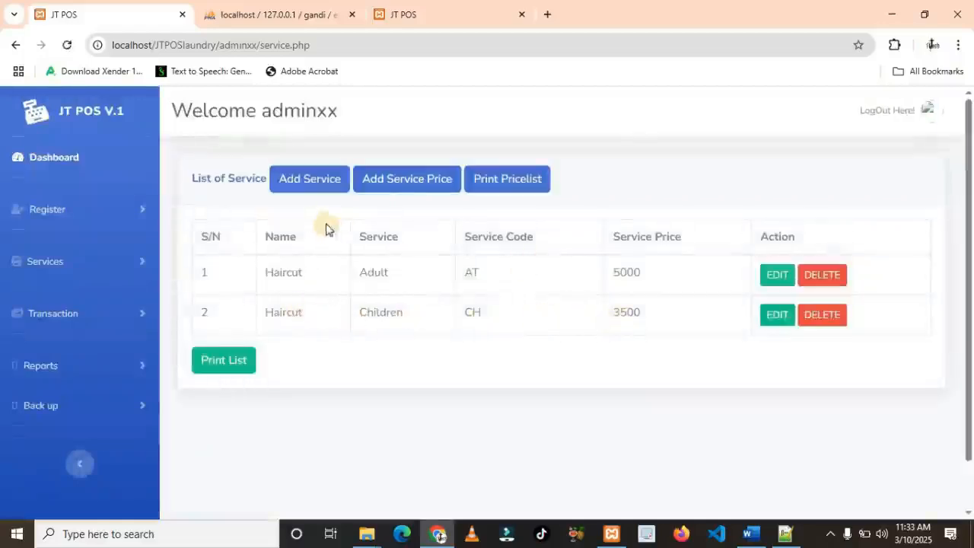
# Add a service price of 1500 for Haircut under code SG (Shaving)
pyautogui.click(397, 188)
pyautogui.click(419, 204)
pyautogui.click(356, 251)
pyautogui.click(378, 266)
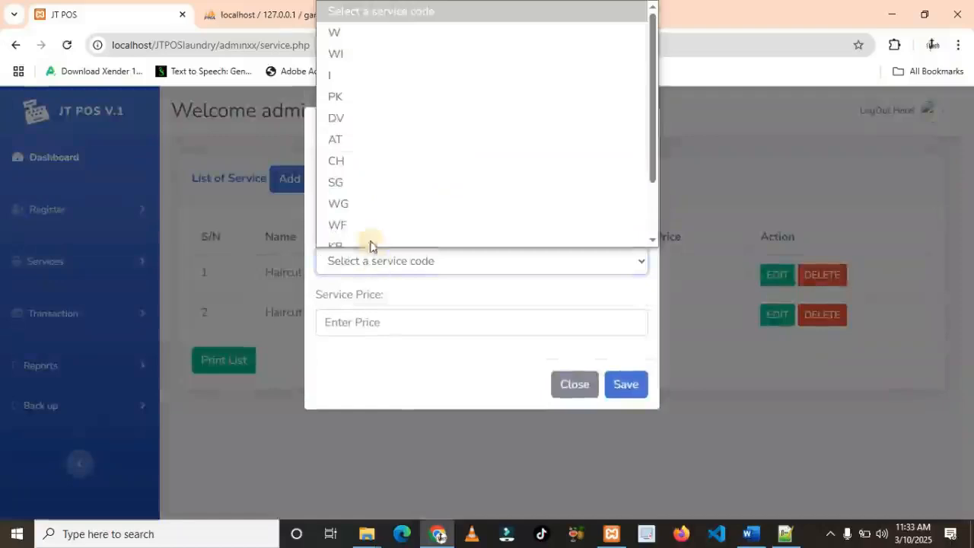
pyautogui.click(347, 174)
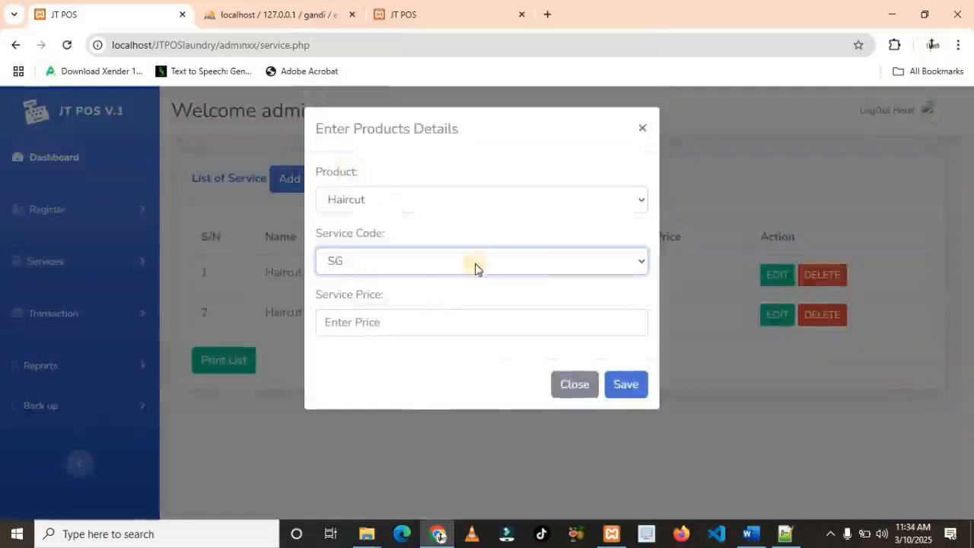
pyautogui.click(439, 320)
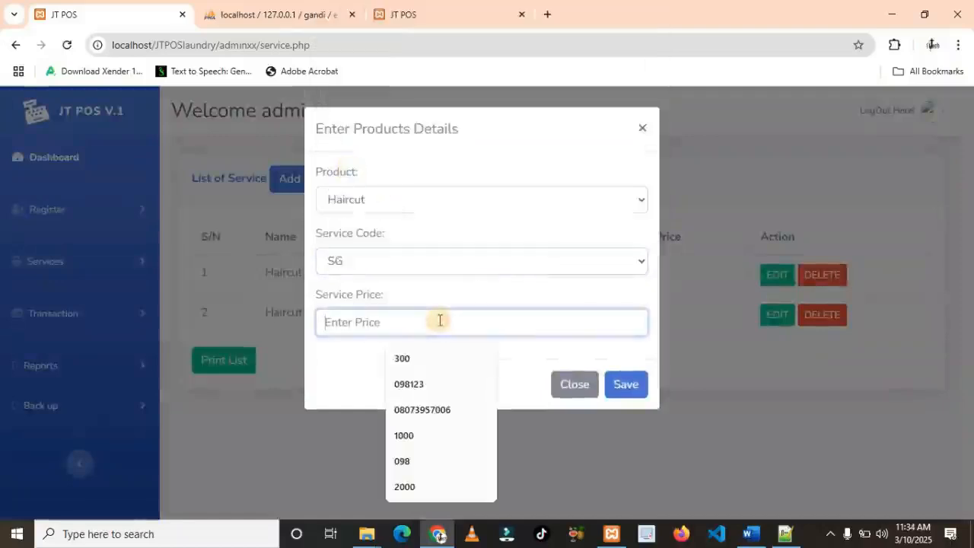
pyautogui.write('1500')
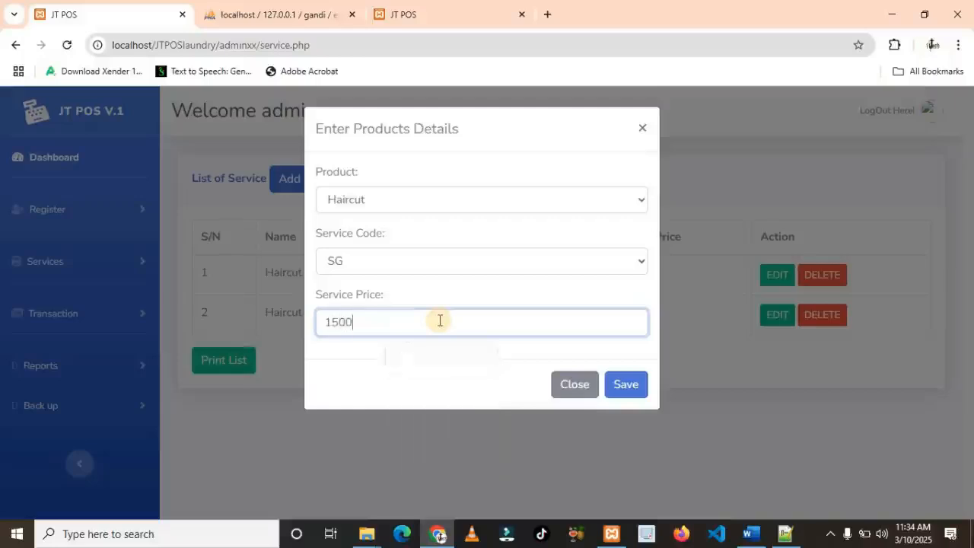
pyautogui.click(633, 389)
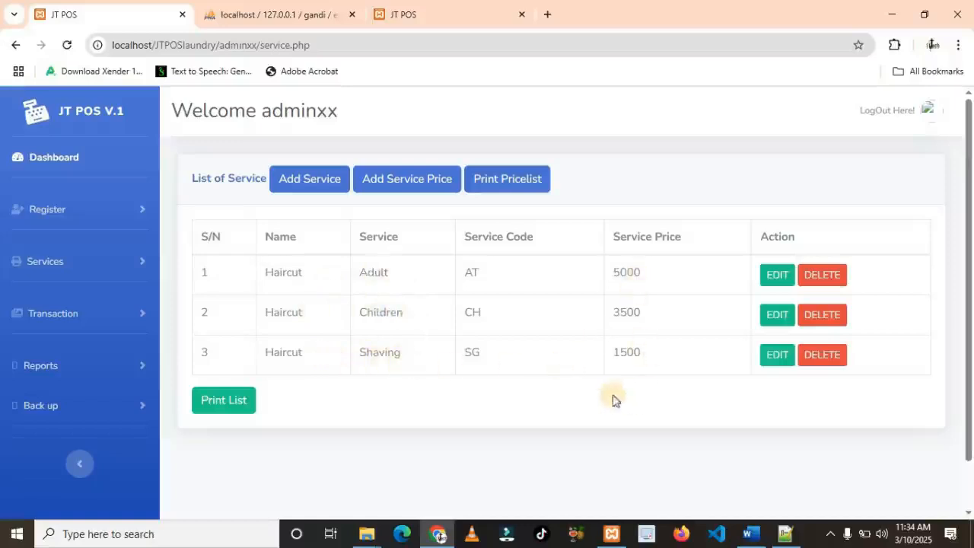
pyautogui.click(418, 194)
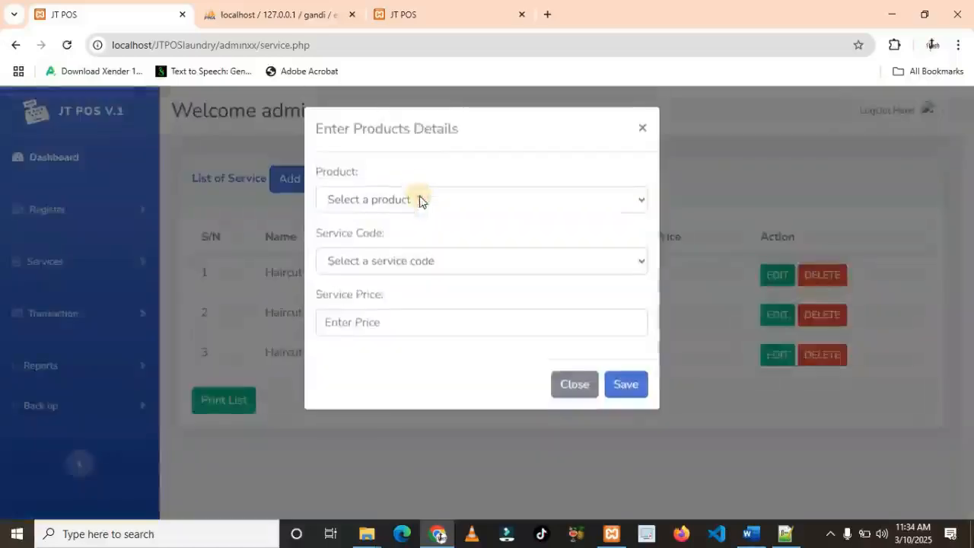
# Price Plaiting under code WF (Weavon Fixing) at 15000
pyautogui.click(417, 205)
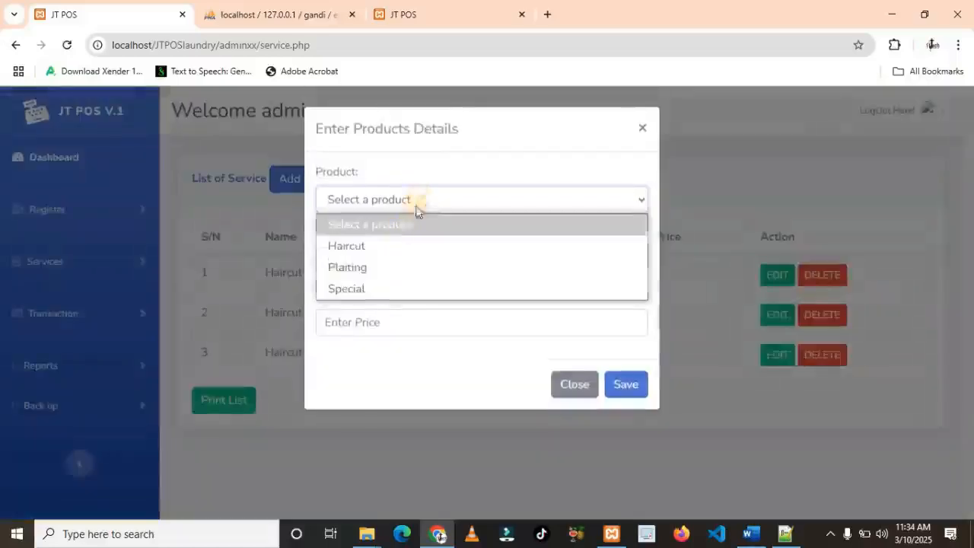
pyautogui.click(368, 268)
pyautogui.click(414, 268)
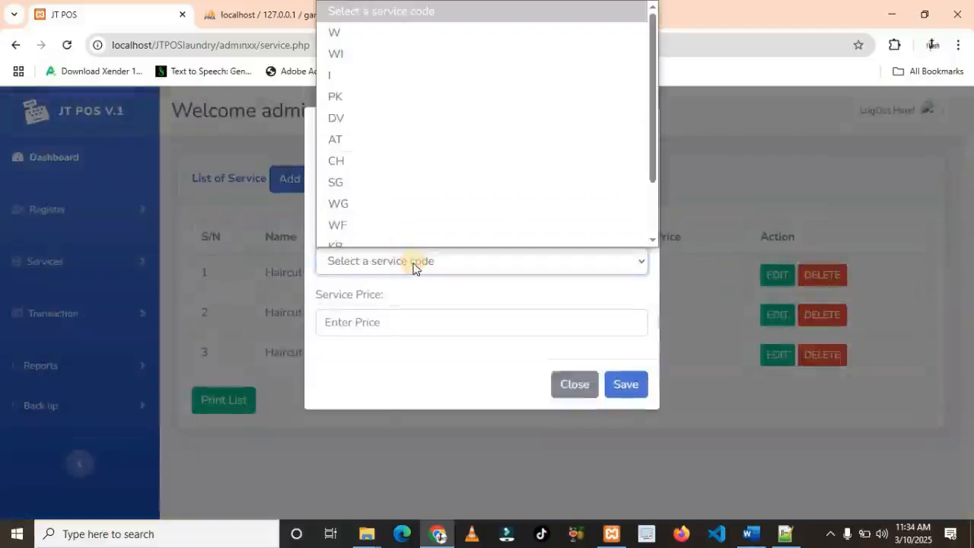
pyautogui.click(359, 217)
pyautogui.click(369, 323)
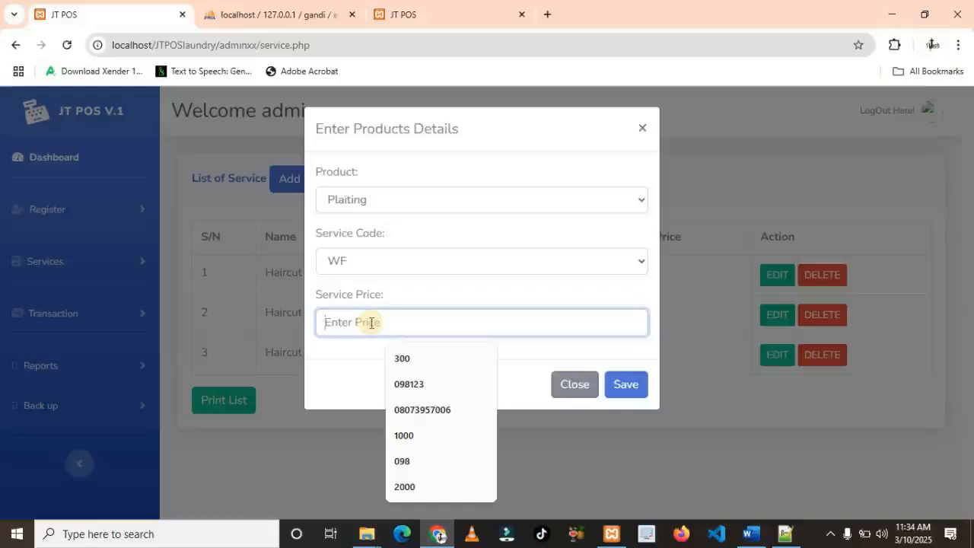
pyautogui.write('15000')
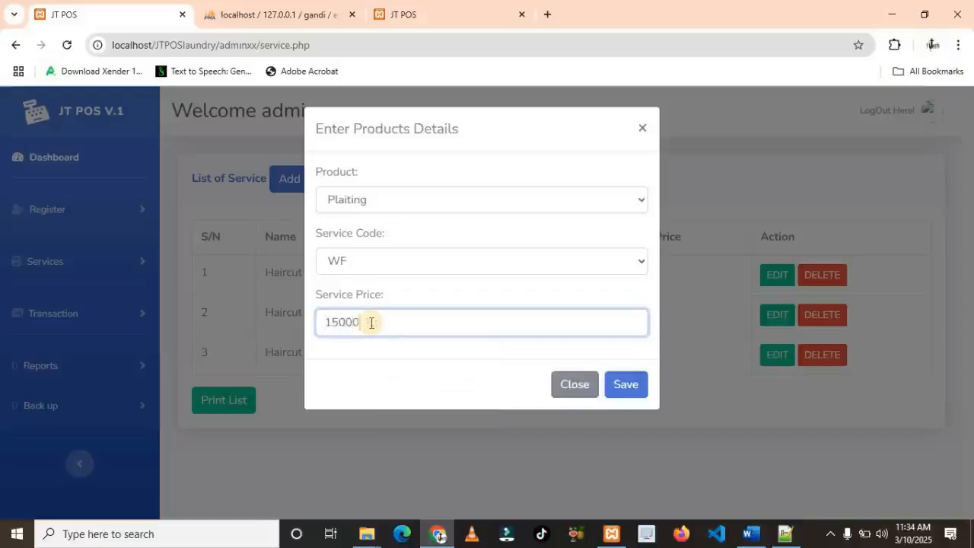
pyautogui.click(623, 385)
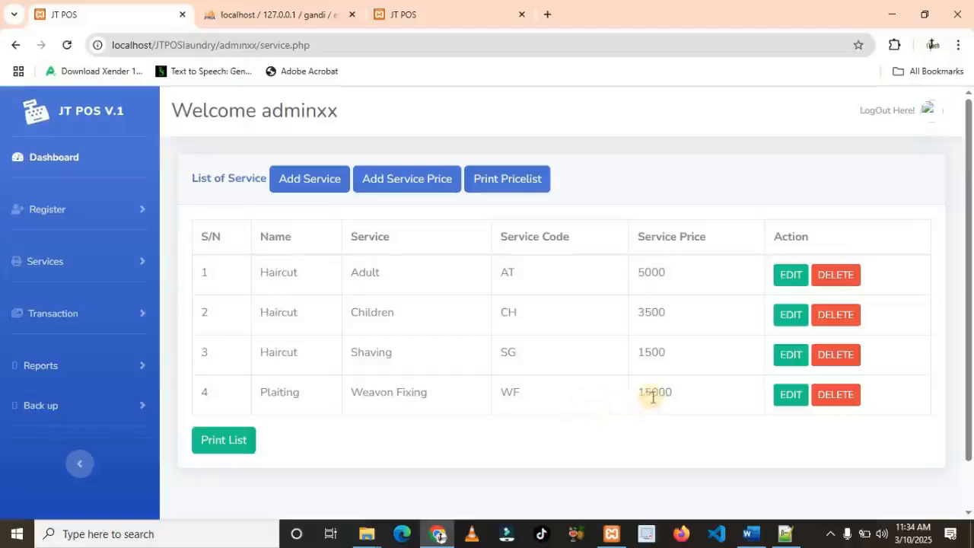
# Add a service price for Plaiting with code WG at 10000
pyautogui.click(407, 185)
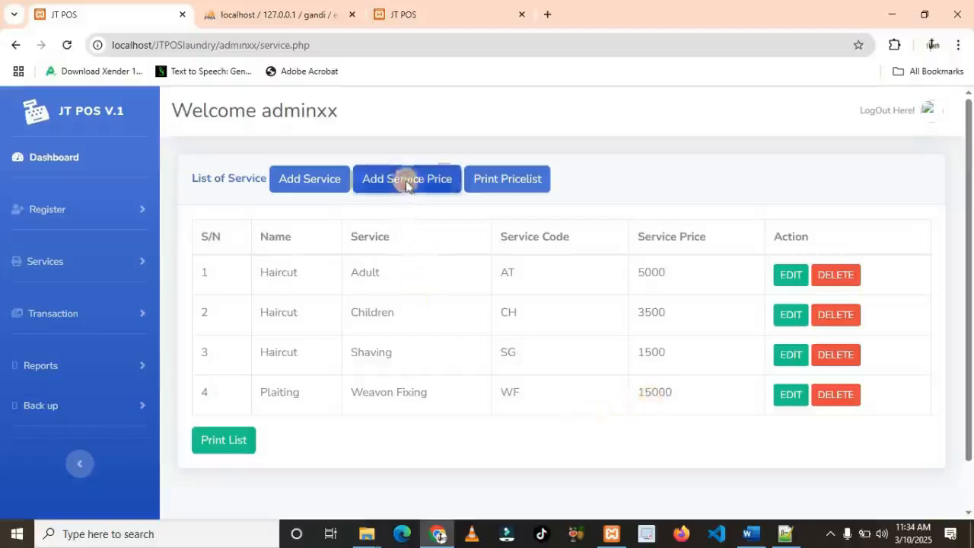
pyautogui.click(425, 206)
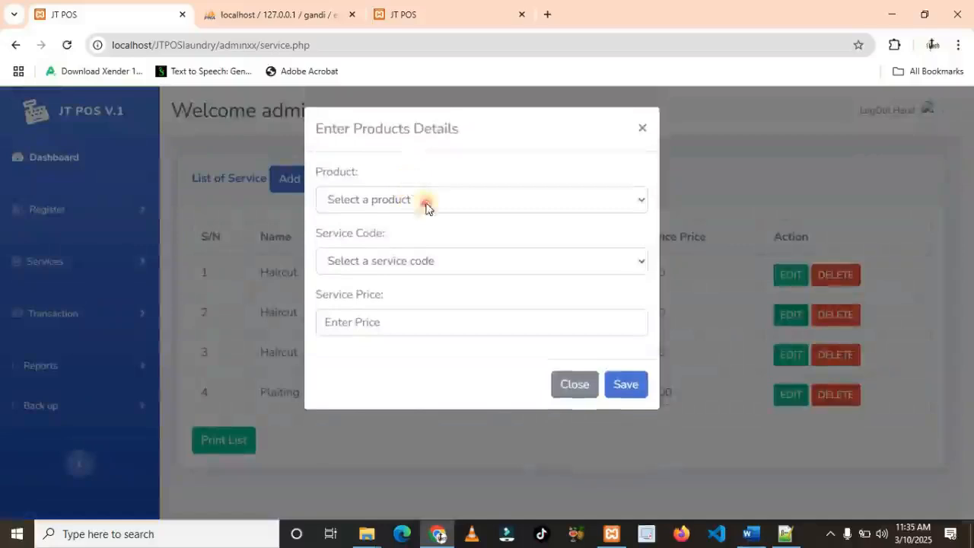
pyautogui.click(361, 269)
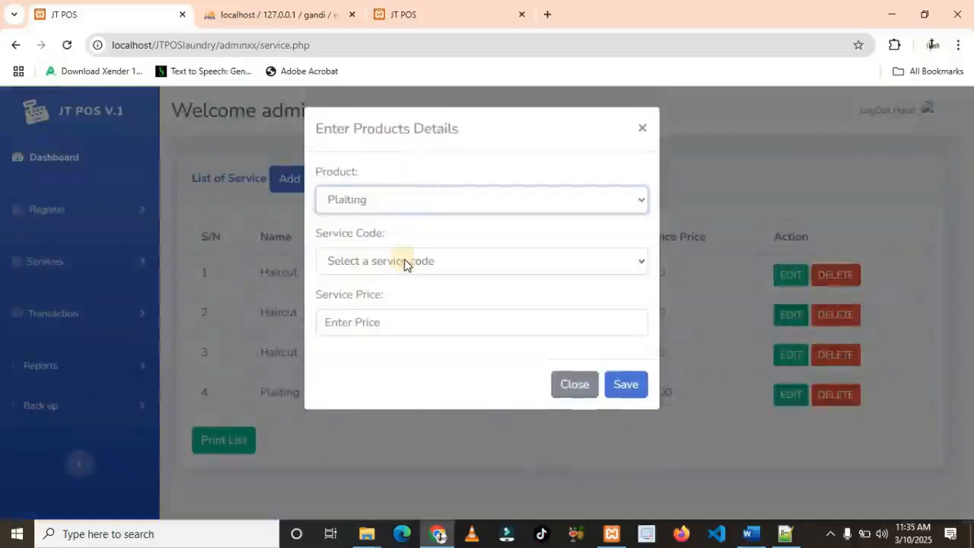
pyautogui.click(406, 261)
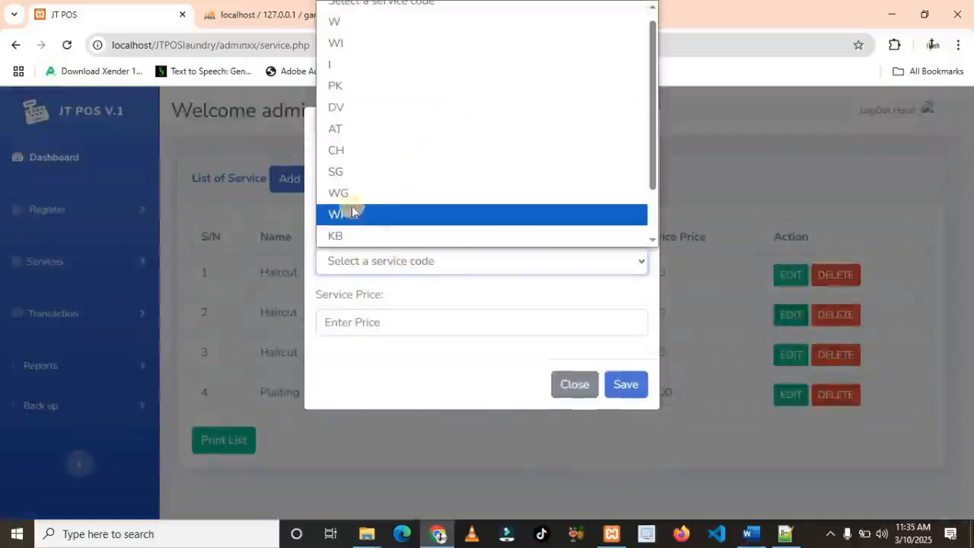
pyautogui.click(349, 200)
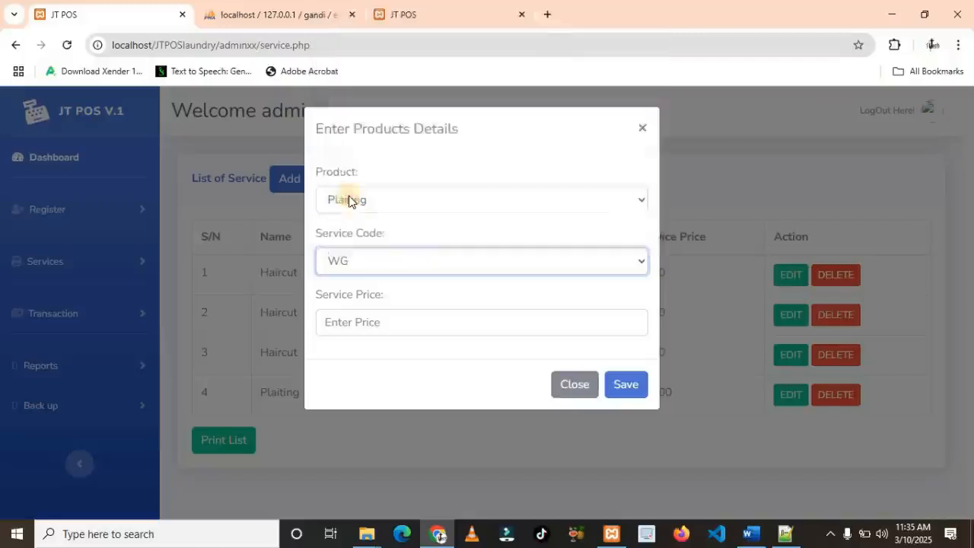
pyautogui.click(461, 329)
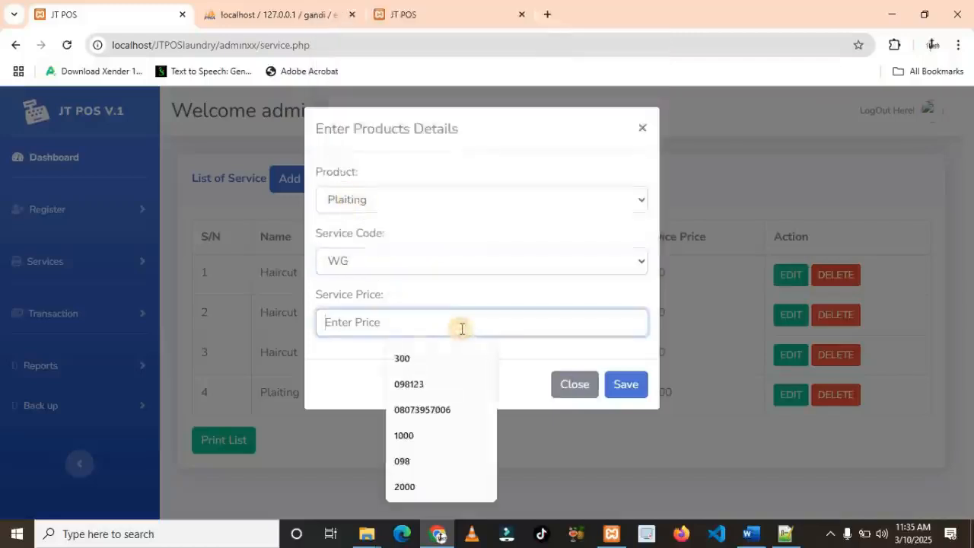
pyautogui.write('10000')
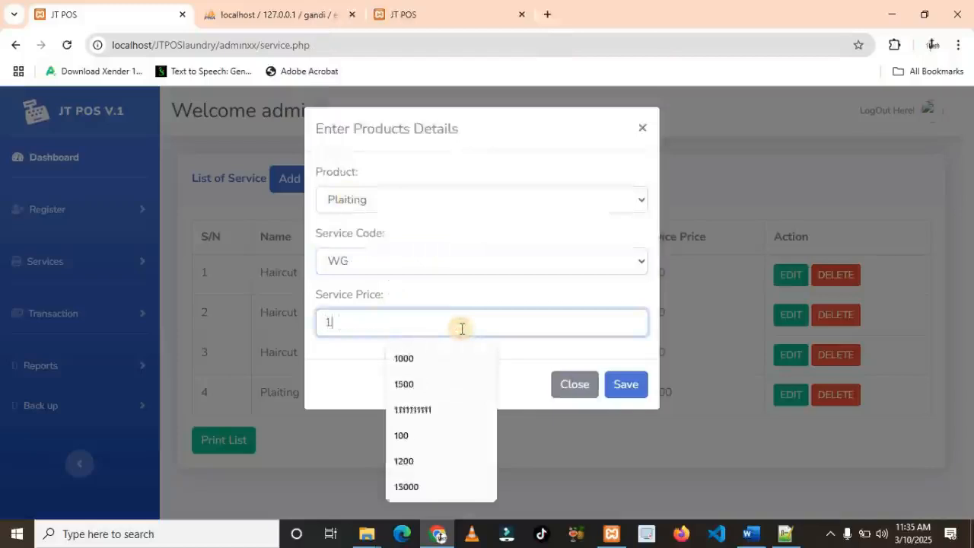
pyautogui.press('Return')
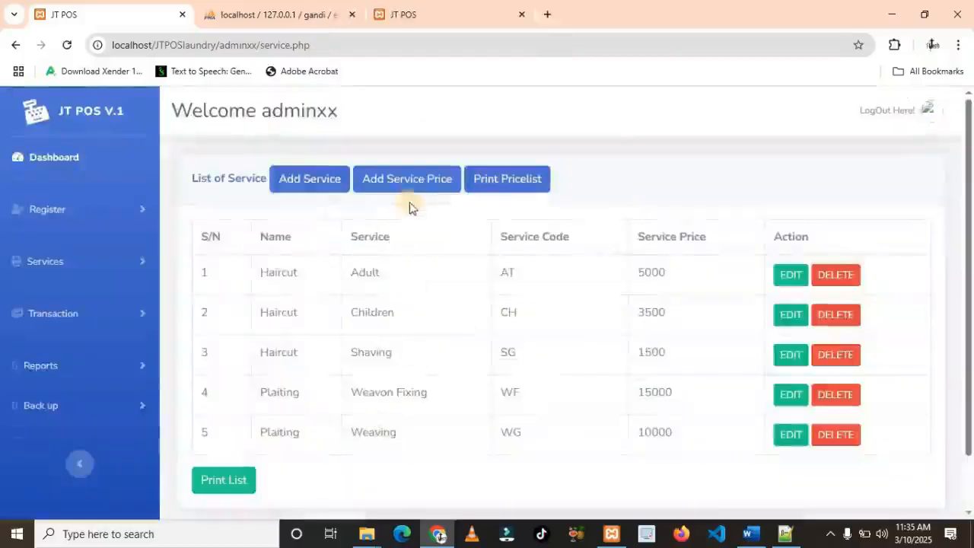
# Add a service price for Special with code ME at 12000
pyautogui.click(418, 181)
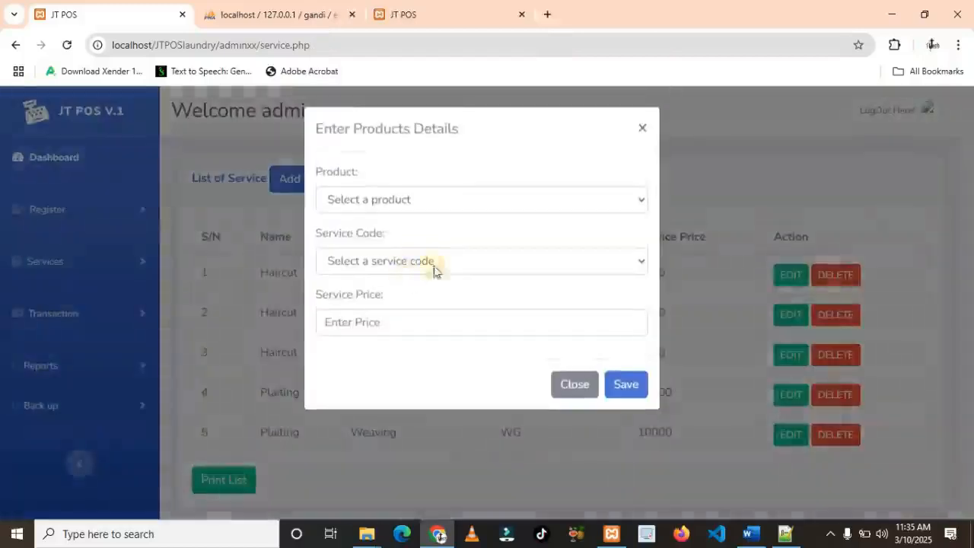
pyautogui.click(483, 205)
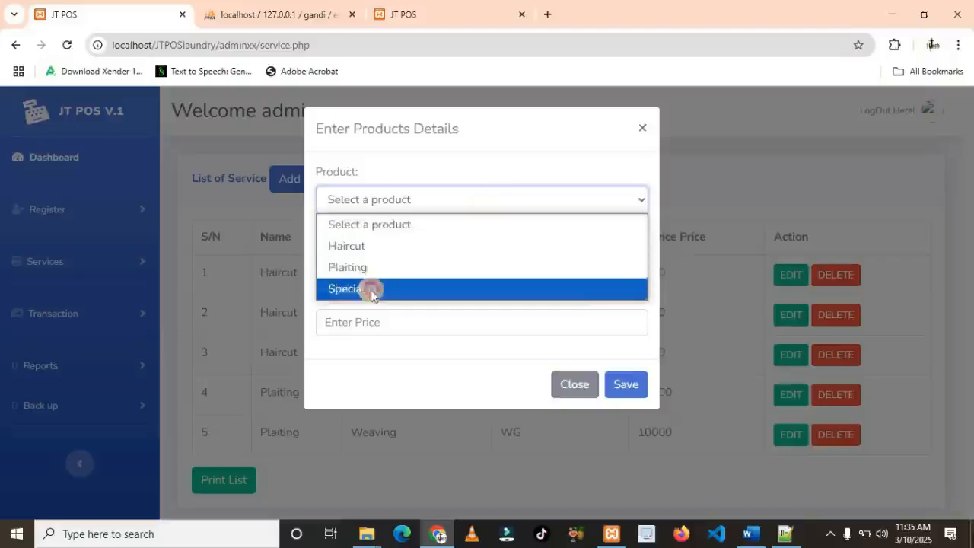
pyautogui.click(371, 291)
pyautogui.click(418, 267)
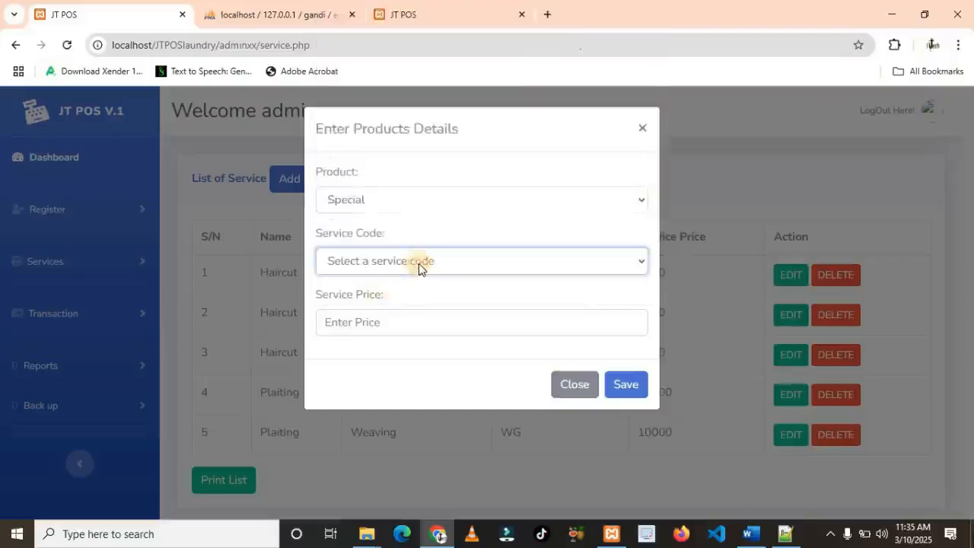
pyautogui.click(417, 265)
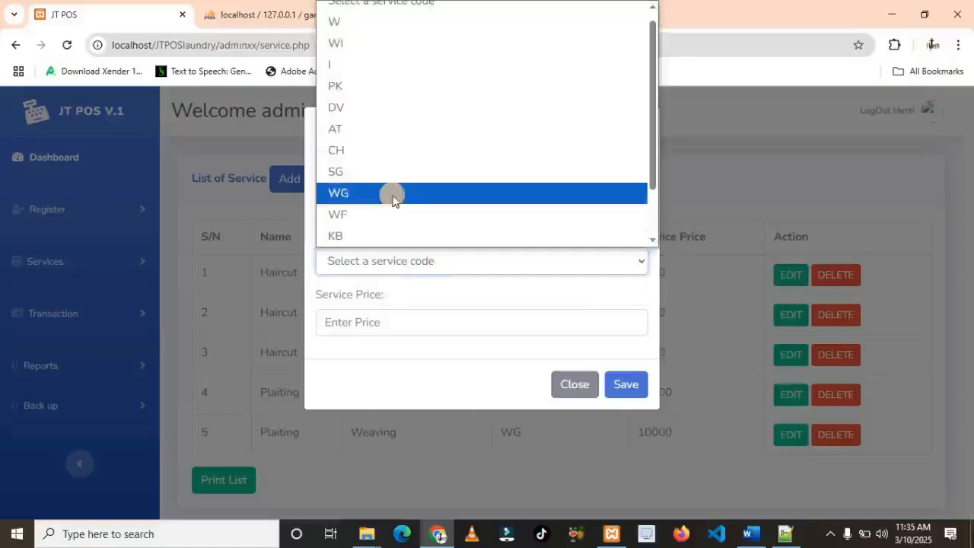
pyautogui.scroll(-1, 393, 149)
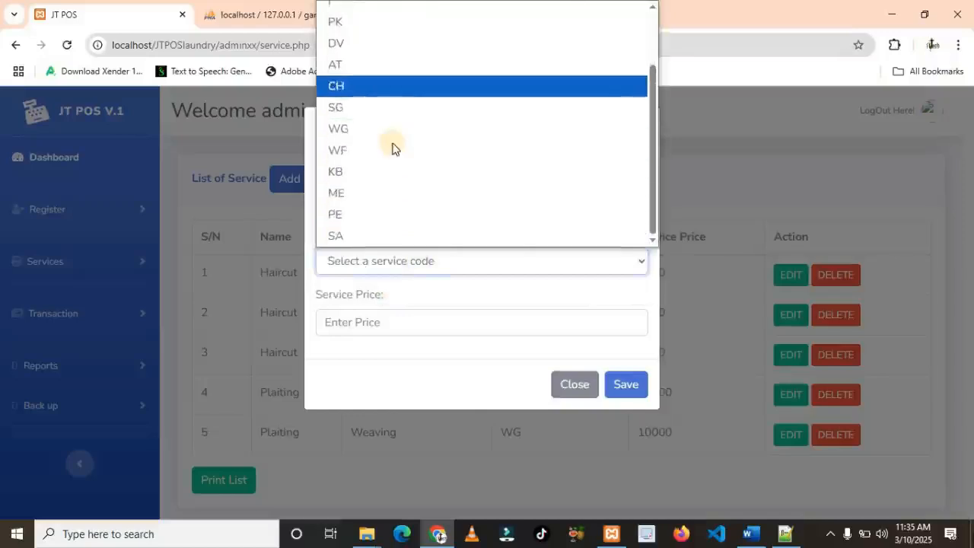
pyautogui.click(368, 194)
pyautogui.click(440, 334)
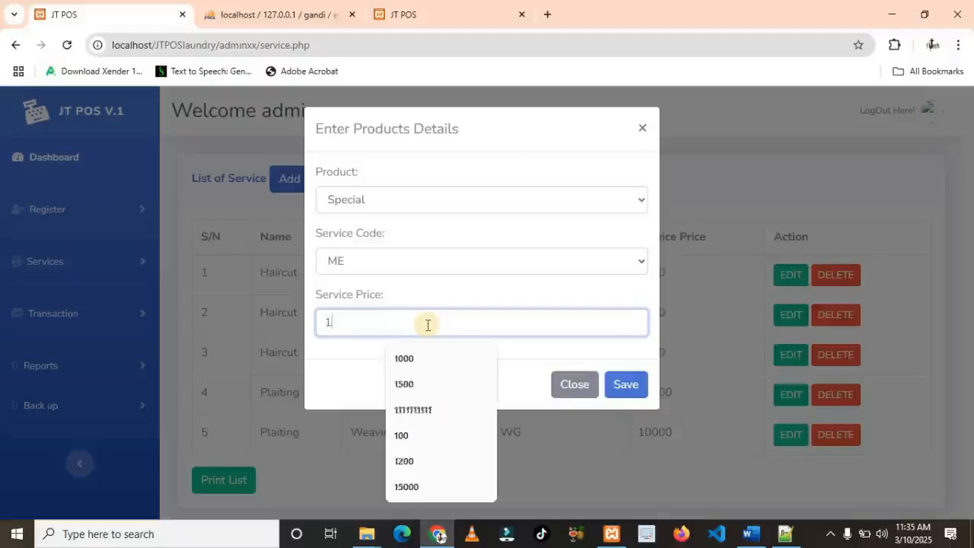
pyautogui.write('12000')
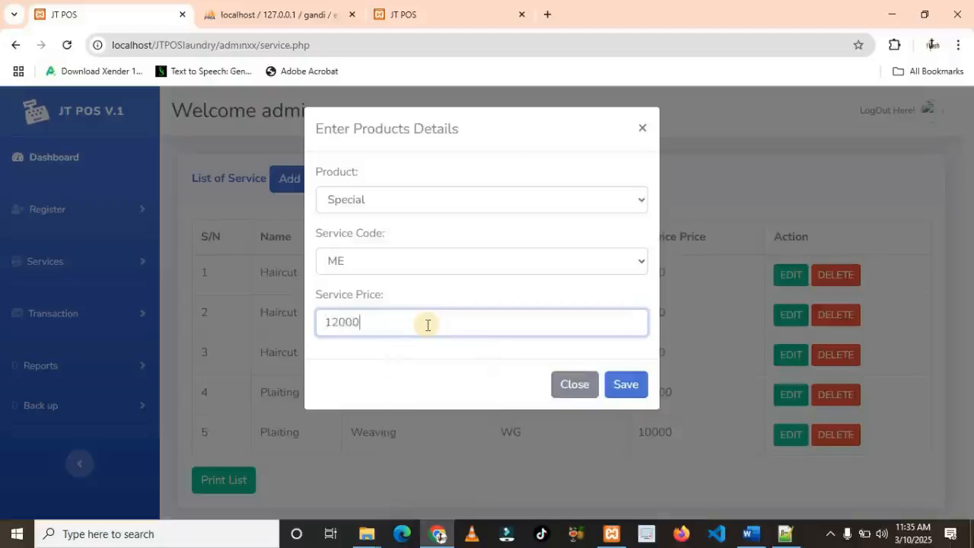
pyautogui.click(629, 385)
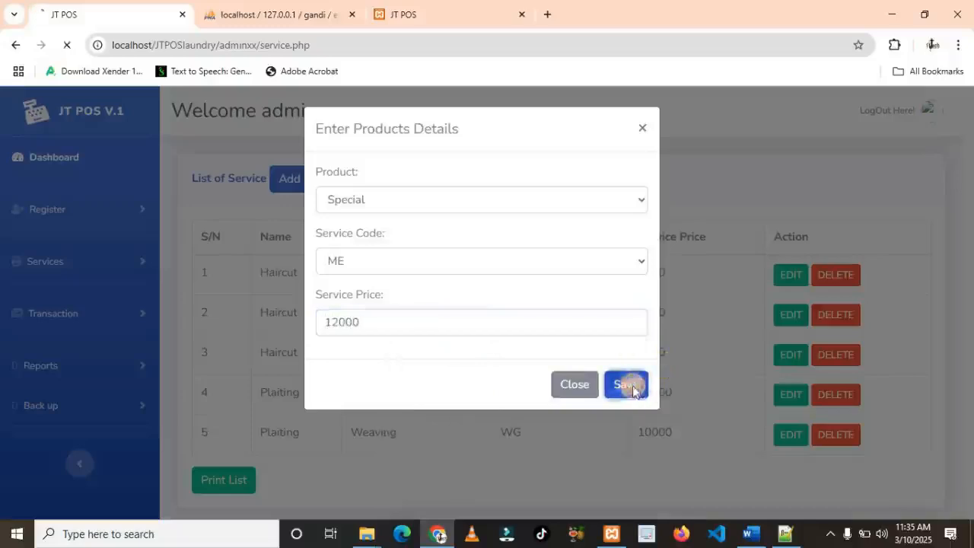
# Add a service price for Special with code SA at 20000
pyautogui.click(408, 180)
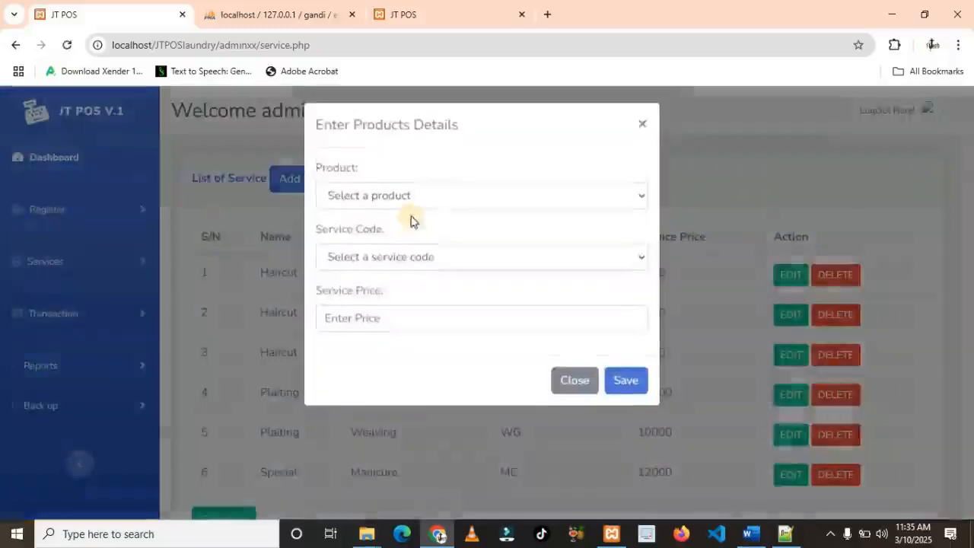
pyautogui.click(426, 209)
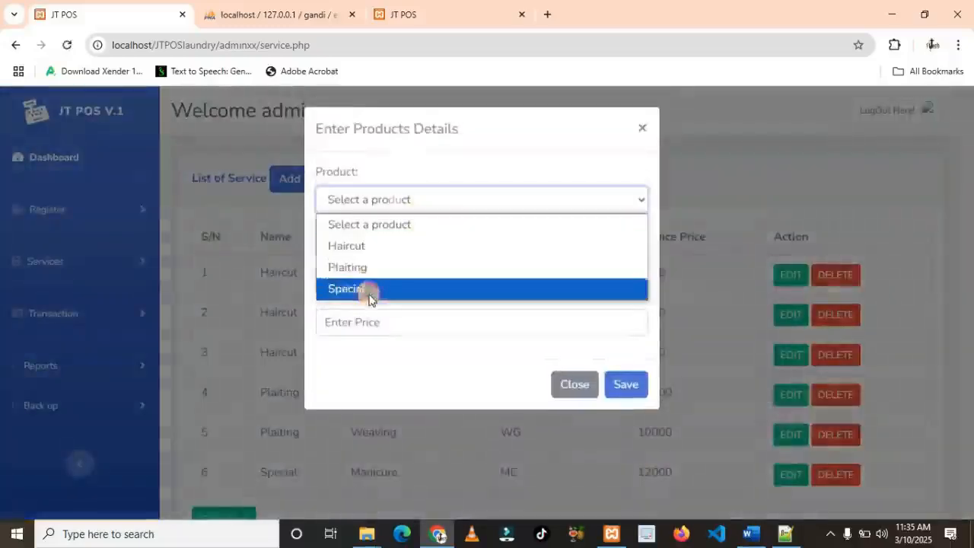
pyautogui.click(370, 291)
pyautogui.click(406, 263)
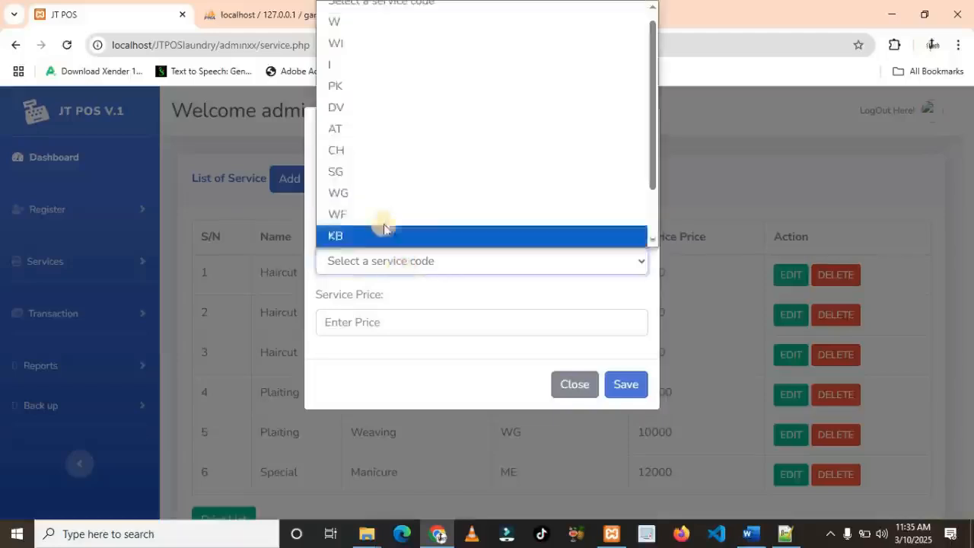
pyautogui.scroll(1, 390, 186)
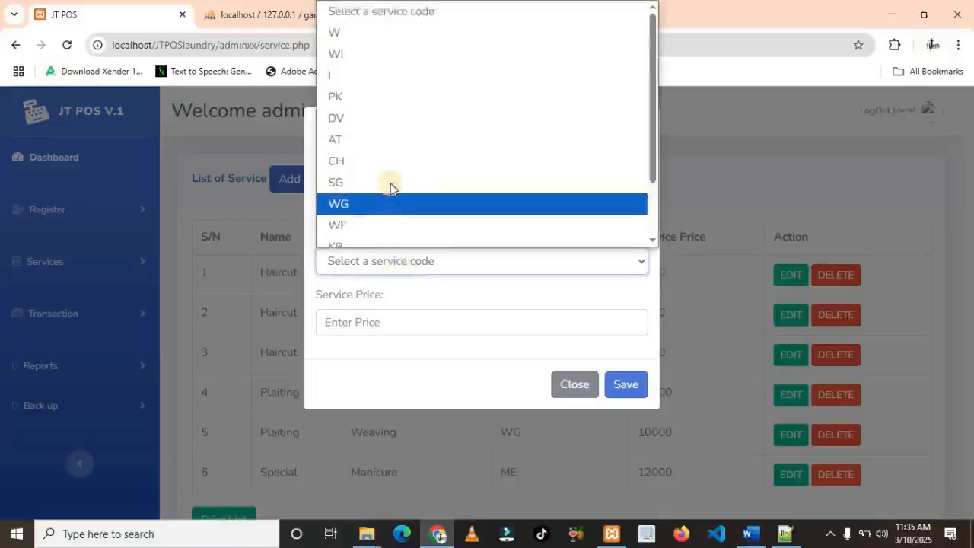
pyautogui.scroll(-1, 388, 190)
pyautogui.click(361, 236)
pyautogui.click(366, 323)
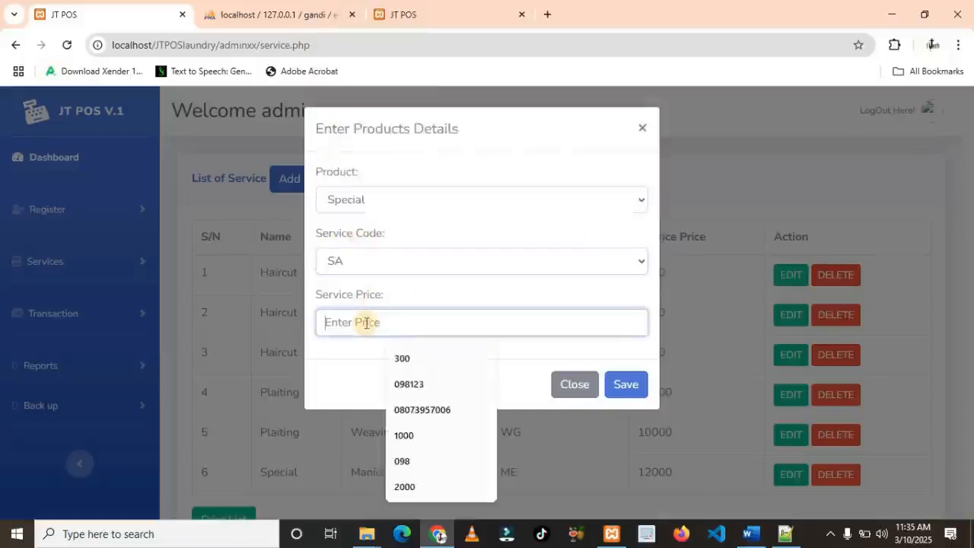
pyautogui.write('20000')
pyautogui.click(623, 386)
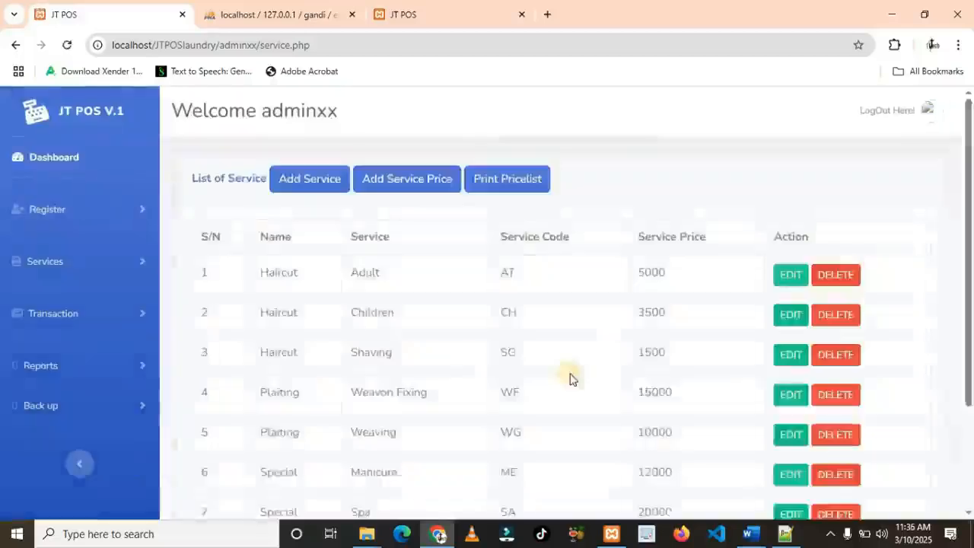
pyautogui.scroll(-2, 567, 381)
# Go to Transaction > Sales, then open the Register > Customers profile list
pyautogui.scroll(2, 388, 352)
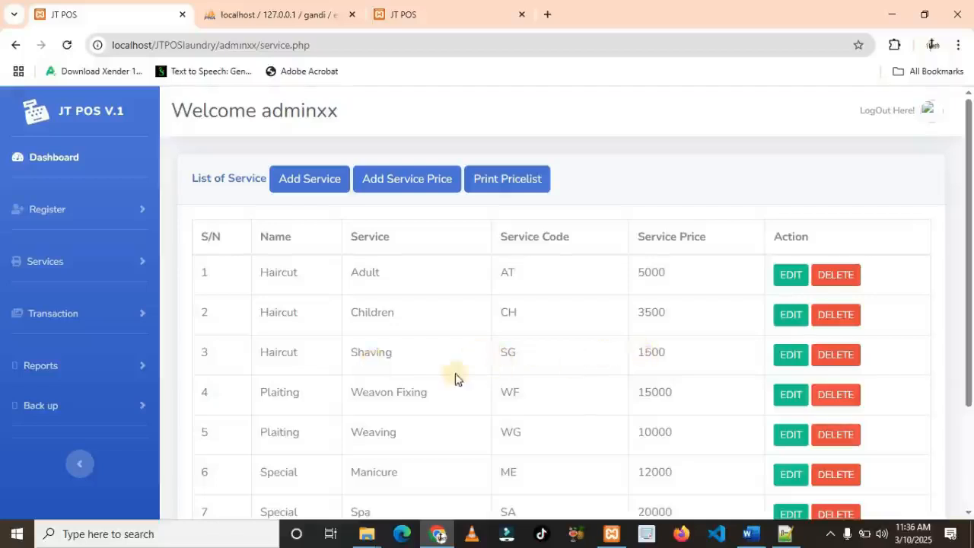
pyautogui.scroll(-1, 457, 376)
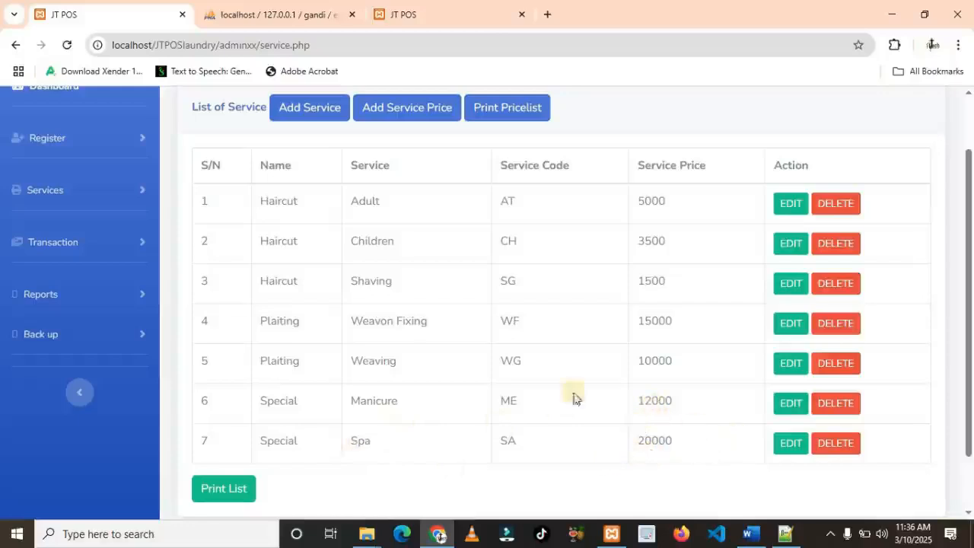
pyautogui.click(67, 240)
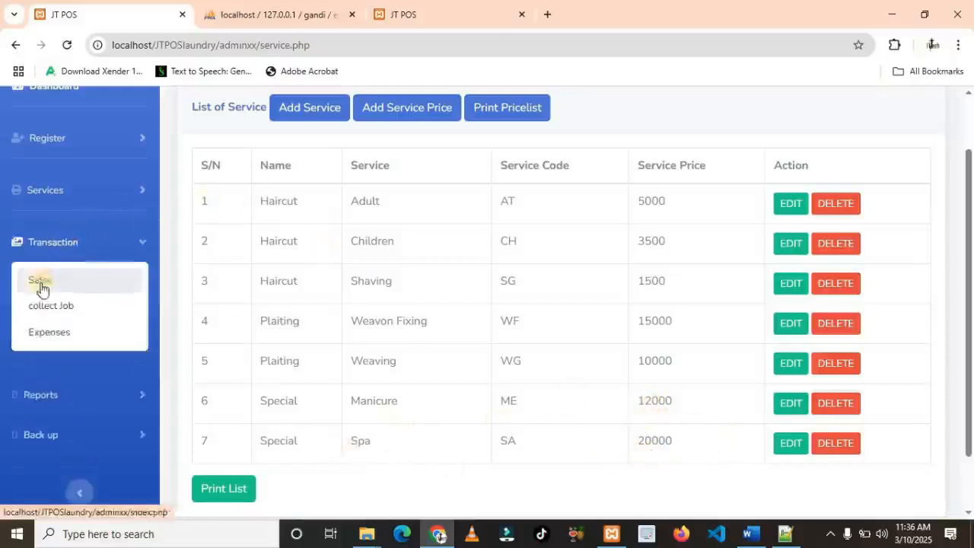
pyautogui.click(60, 280)
pyautogui.scroll(-1, 451, 288)
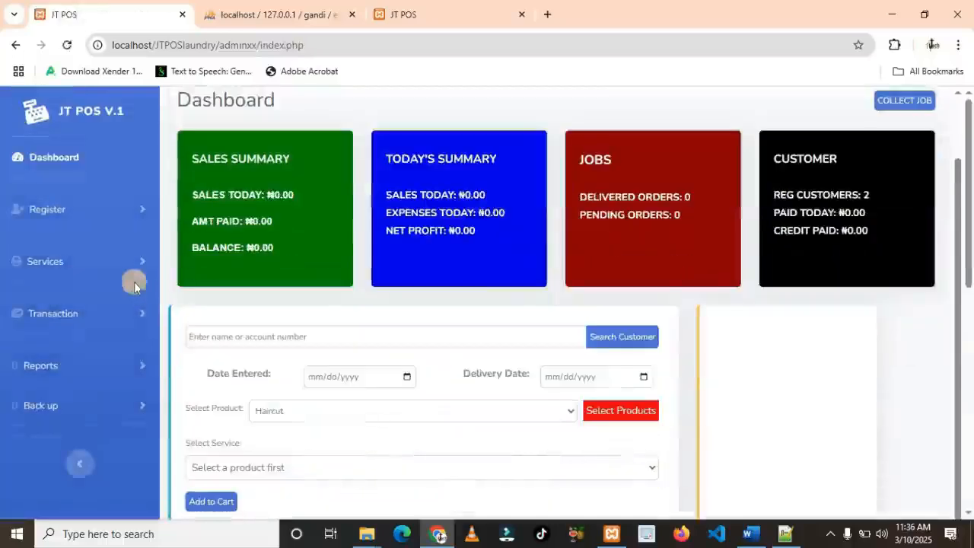
pyautogui.click(59, 214)
pyautogui.click(49, 259)
pyautogui.click(341, 180)
pyautogui.scroll(-1, 380, 243)
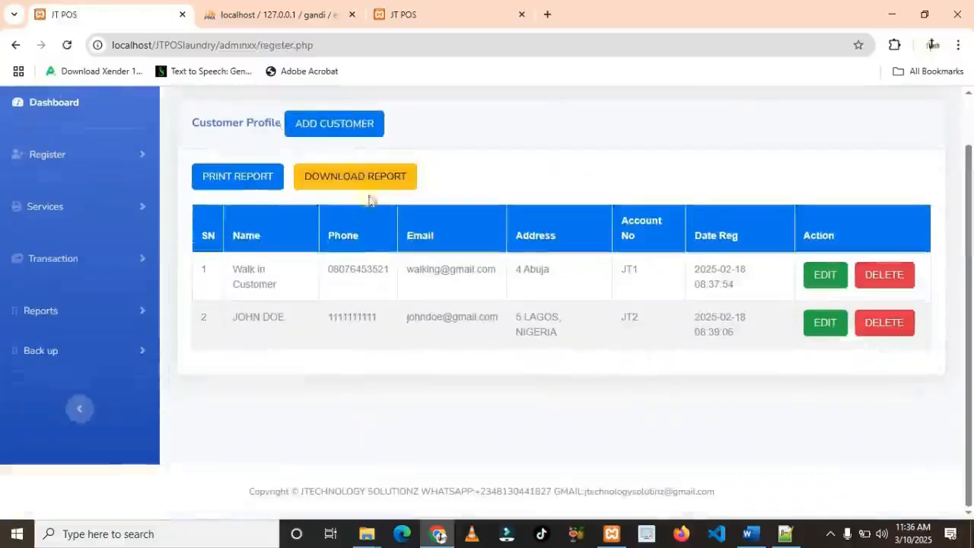
# Add a customer with their name, phone number, address and email, then save
pyautogui.click(341, 135)
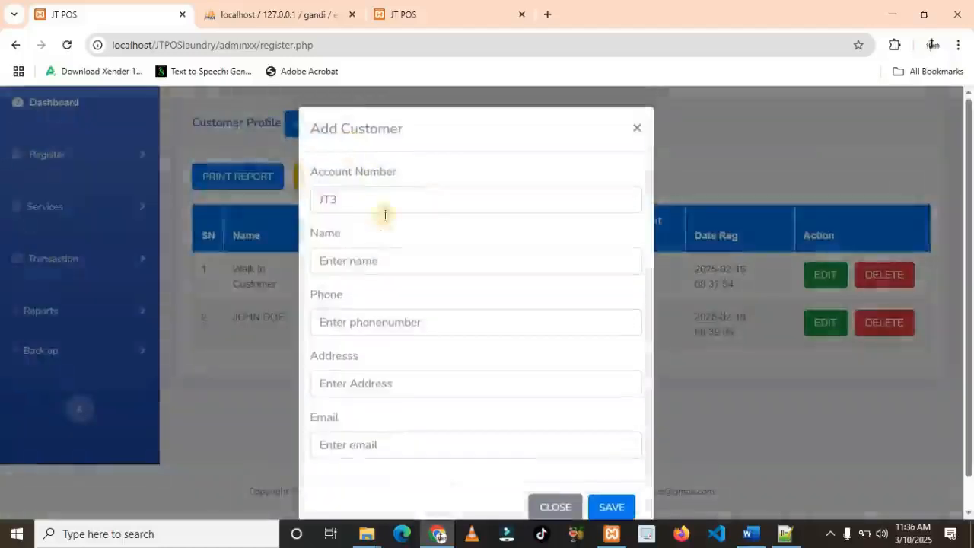
pyautogui.click(357, 267)
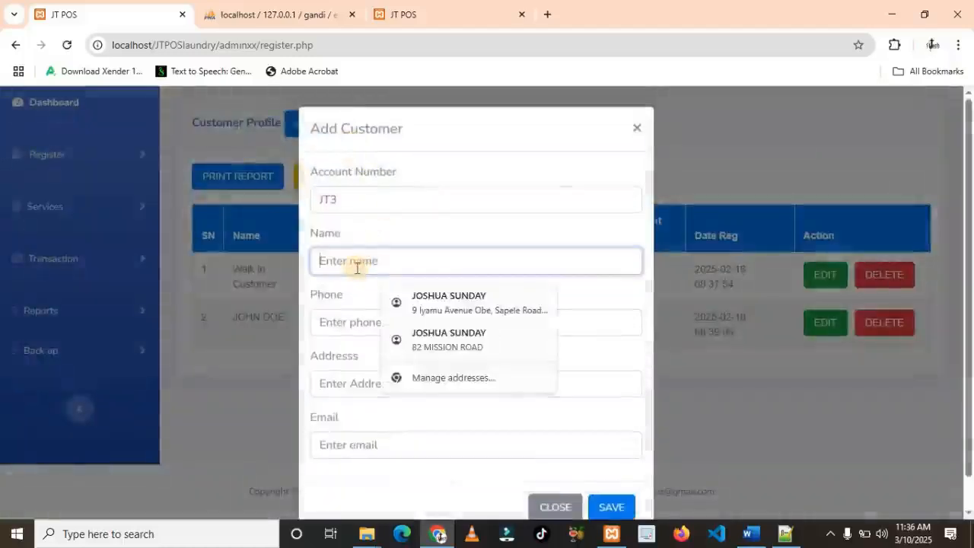
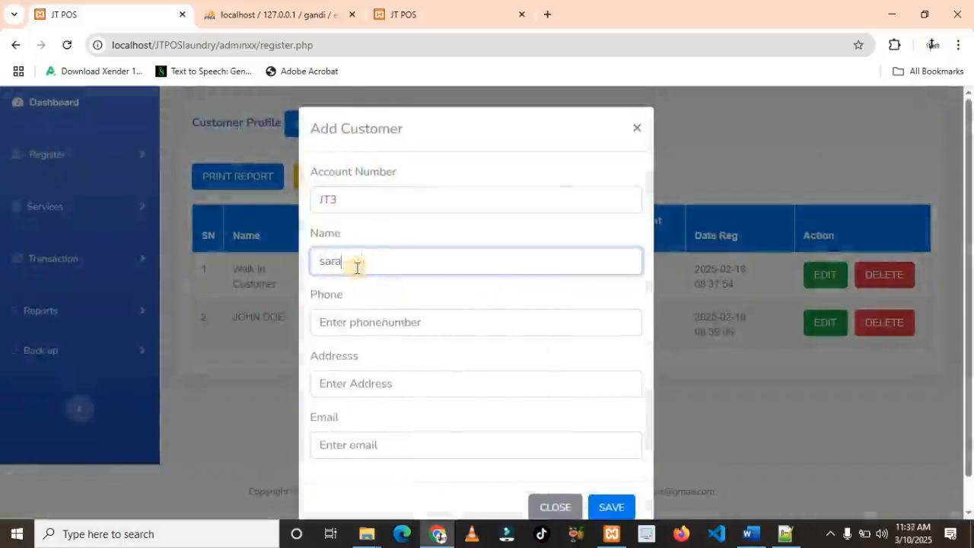
pyautogui.click(369, 323)
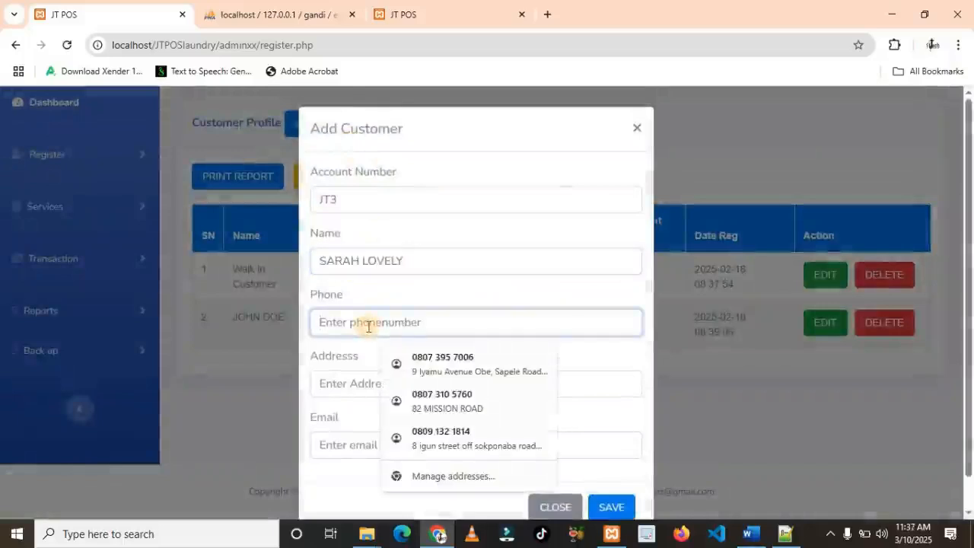
pyautogui.write('92134657')
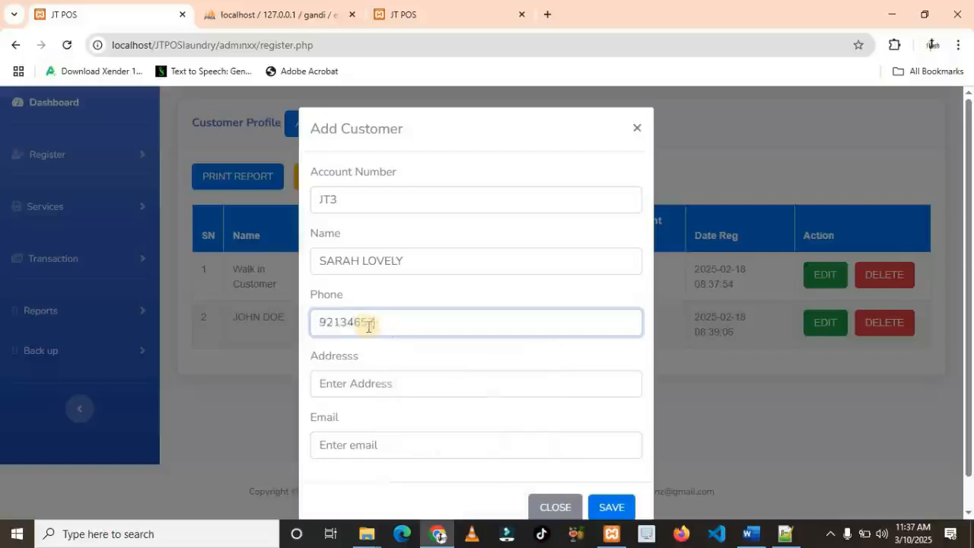
pyautogui.click(368, 378)
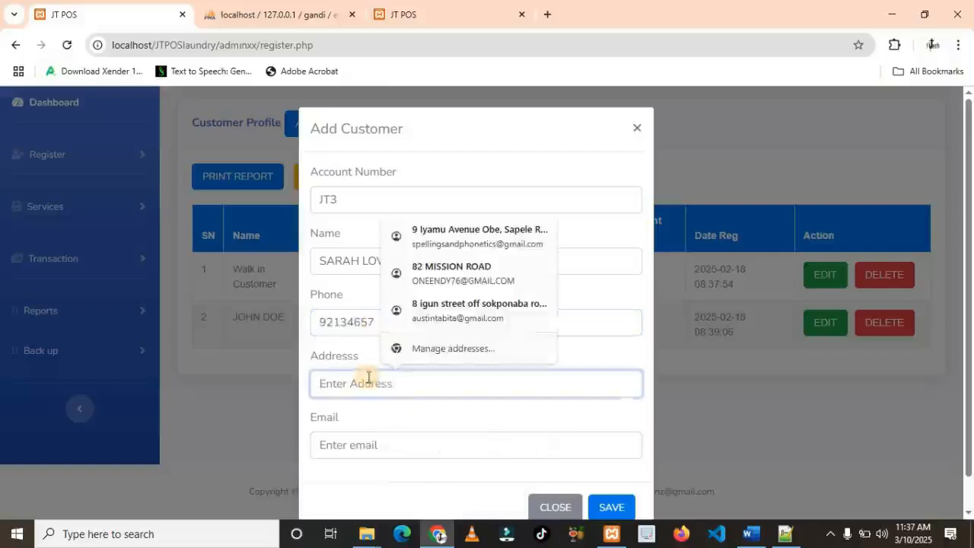
pyautogui.write('LONDON')
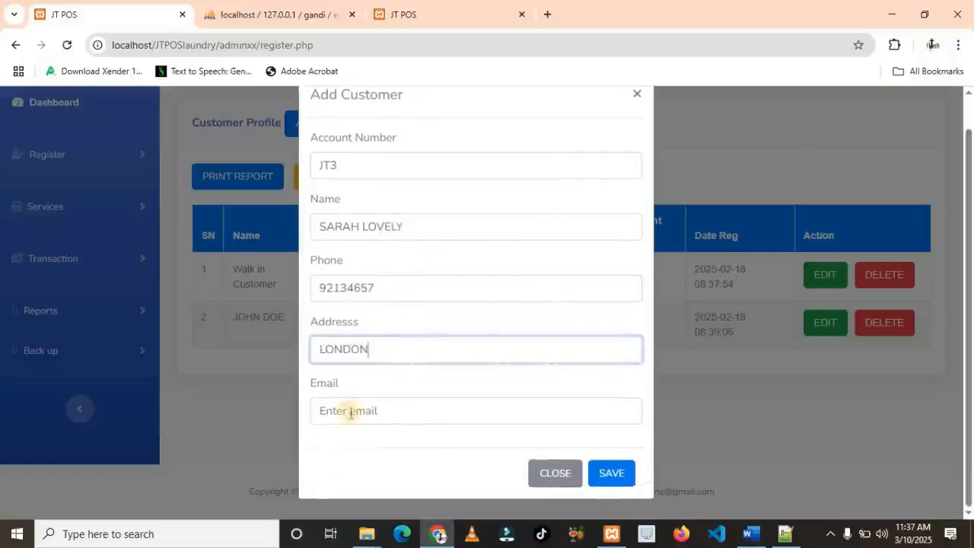
pyautogui.click(349, 414)
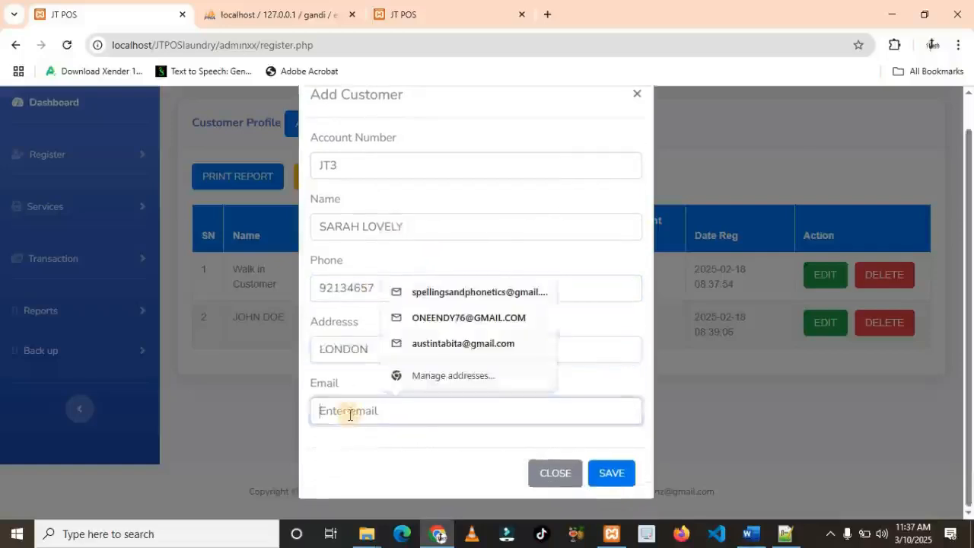
pyautogui.write('SAR')
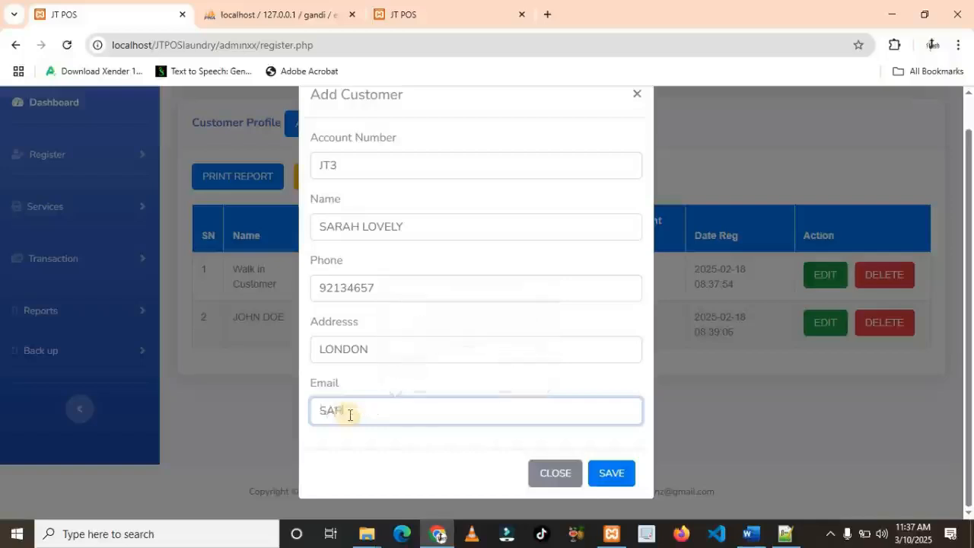
pyautogui.press('BackSpace')
pyautogui.press('BackSpace')
pyautogui.press('BackSpace')
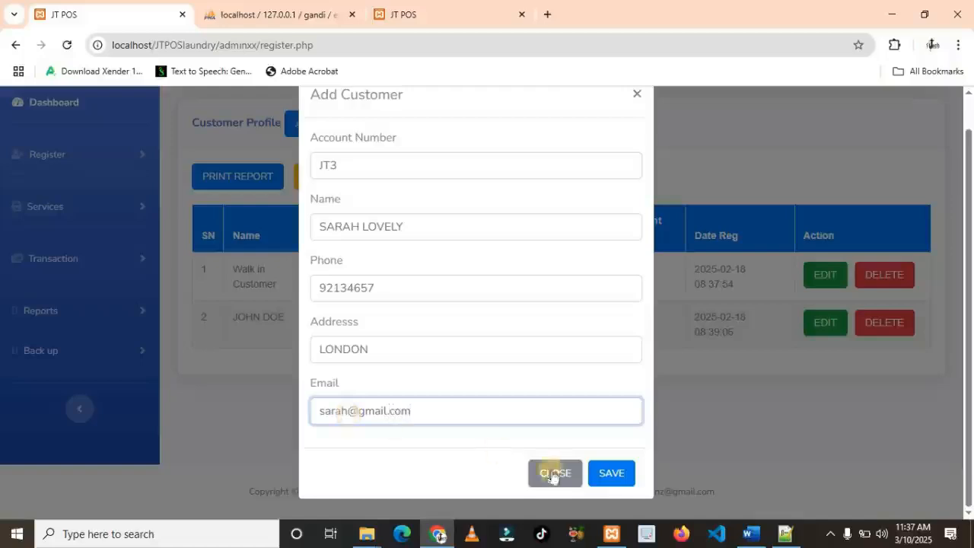
pyautogui.click(603, 478)
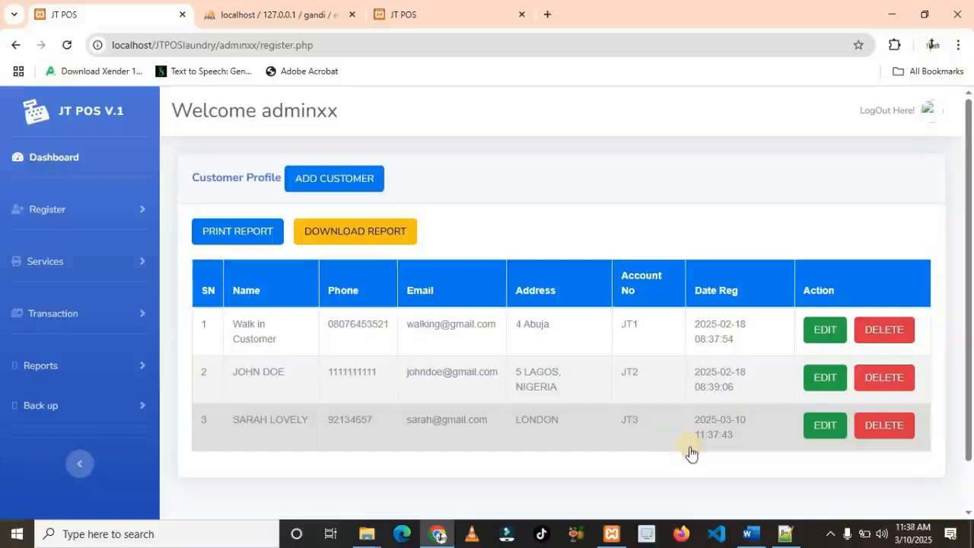
# On the dashboard, find the new customer by account number in the sales form
pyautogui.click(820, 435)
pyautogui.click(233, 488)
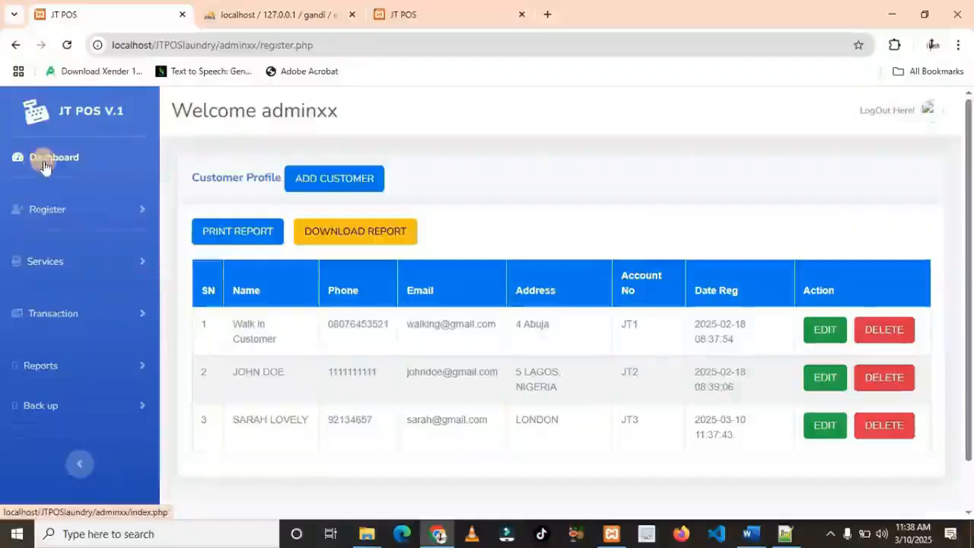
pyautogui.click(44, 165)
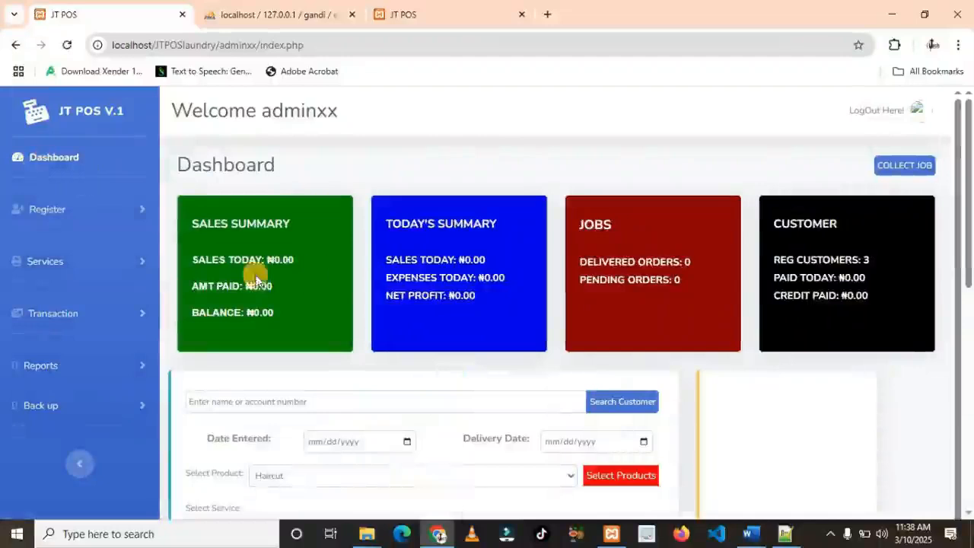
pyautogui.scroll(-1, 237, 318)
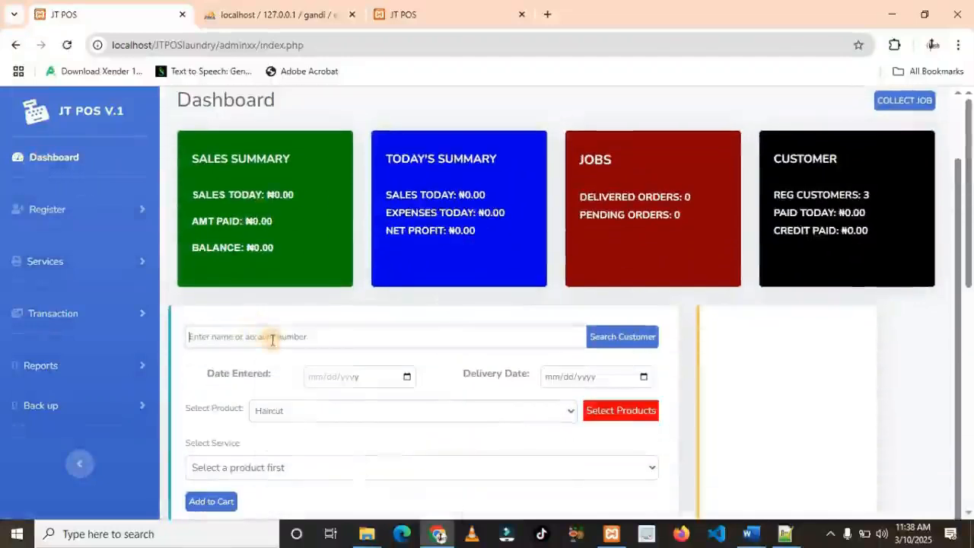
pyautogui.click(271, 339)
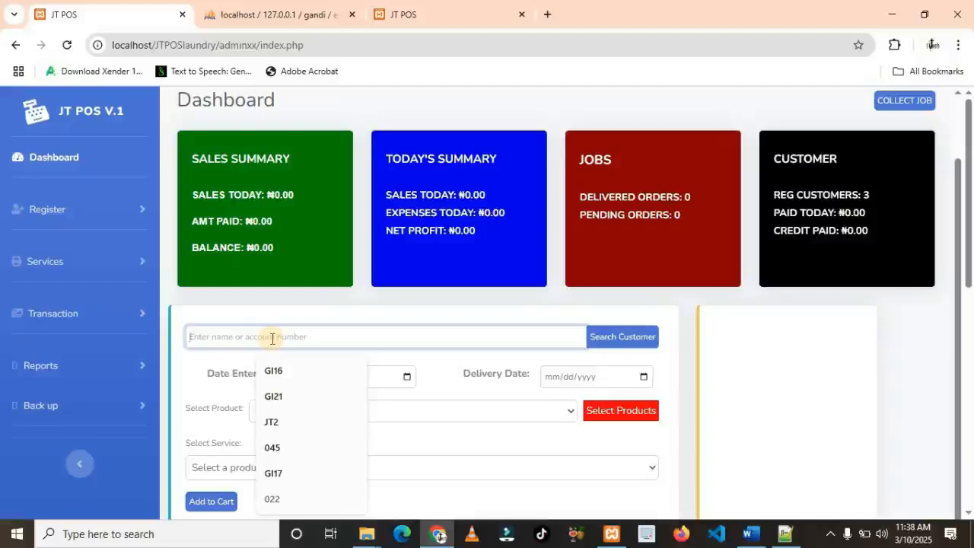
pyautogui.scroll(-1, 272, 338)
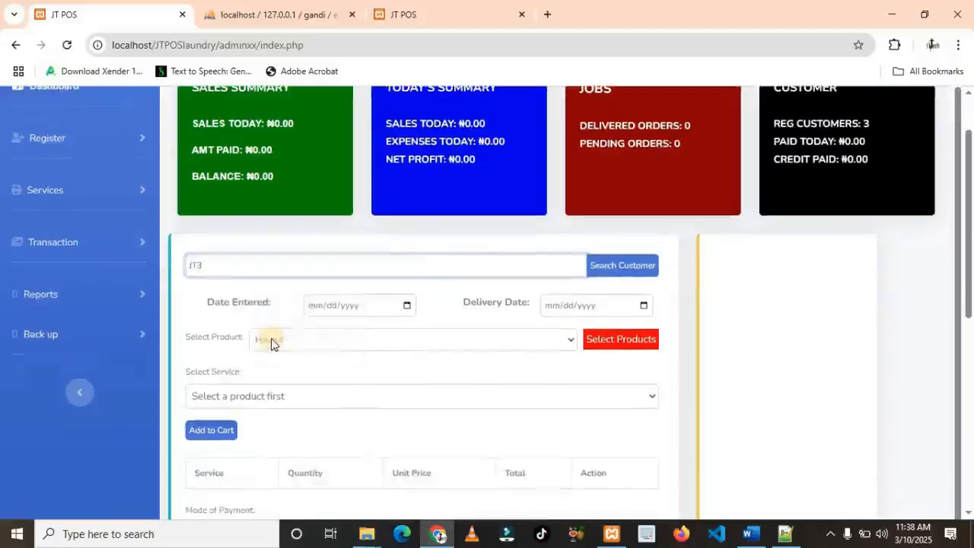
pyautogui.click(624, 267)
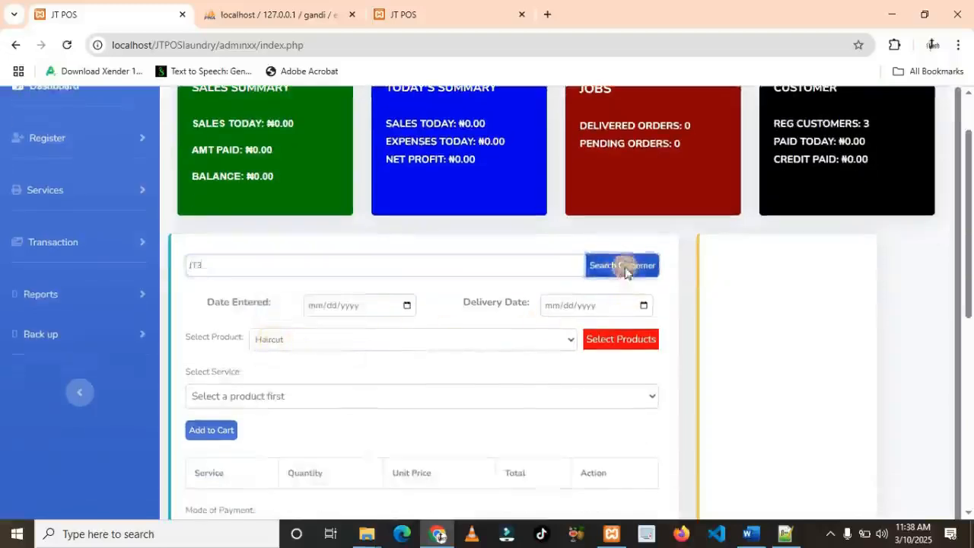
pyautogui.scroll(-1, 441, 309)
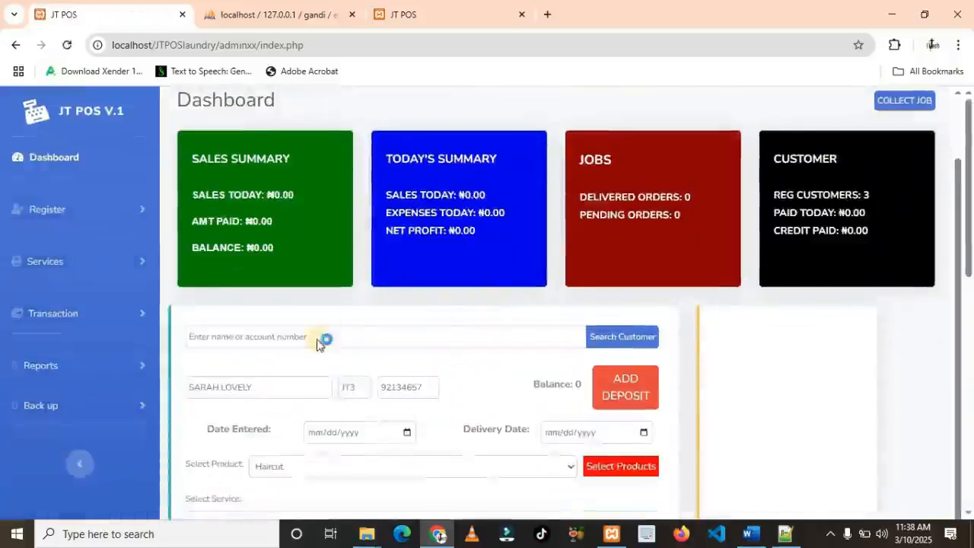
pyautogui.scroll(-2, 321, 342)
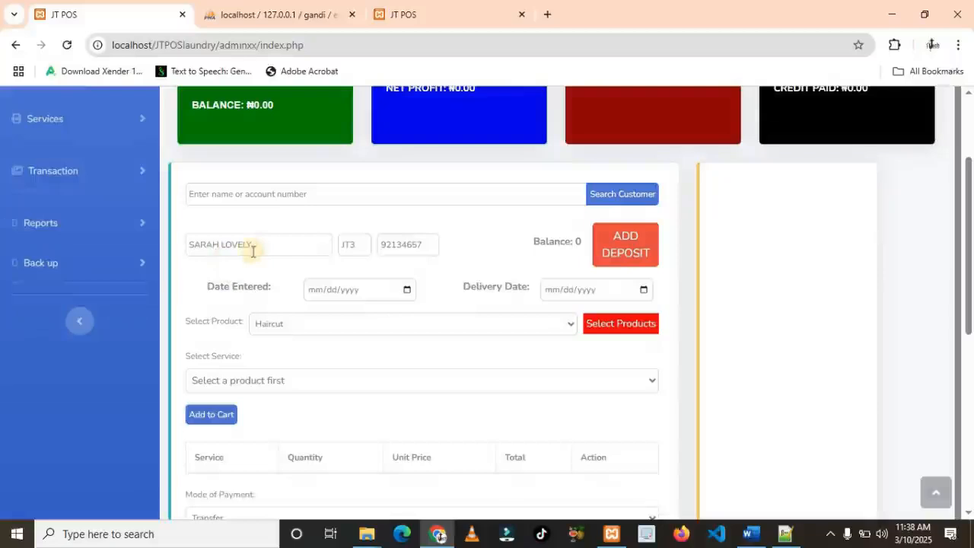
pyautogui.click(407, 291)
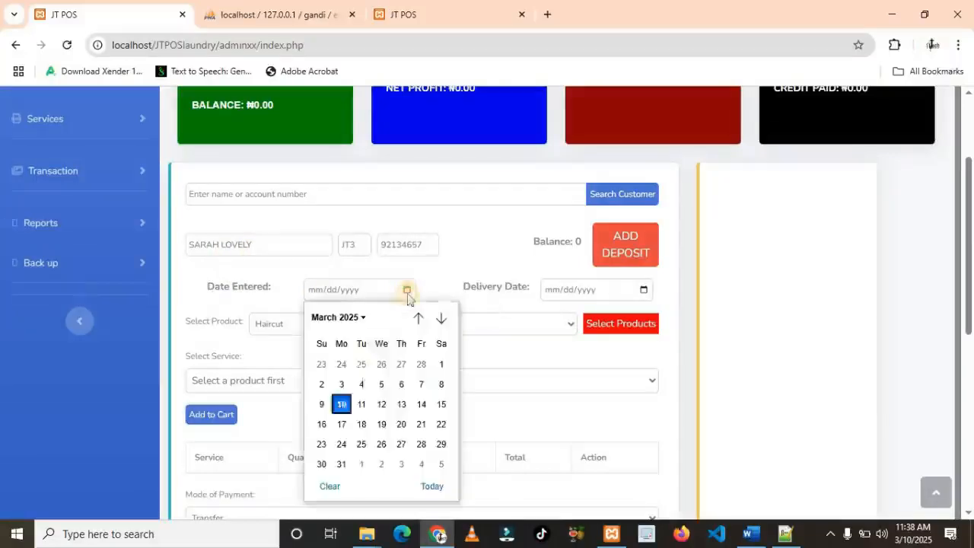
# Set both the entry and delivery dates to 03/10/2025
pyautogui.click(341, 406)
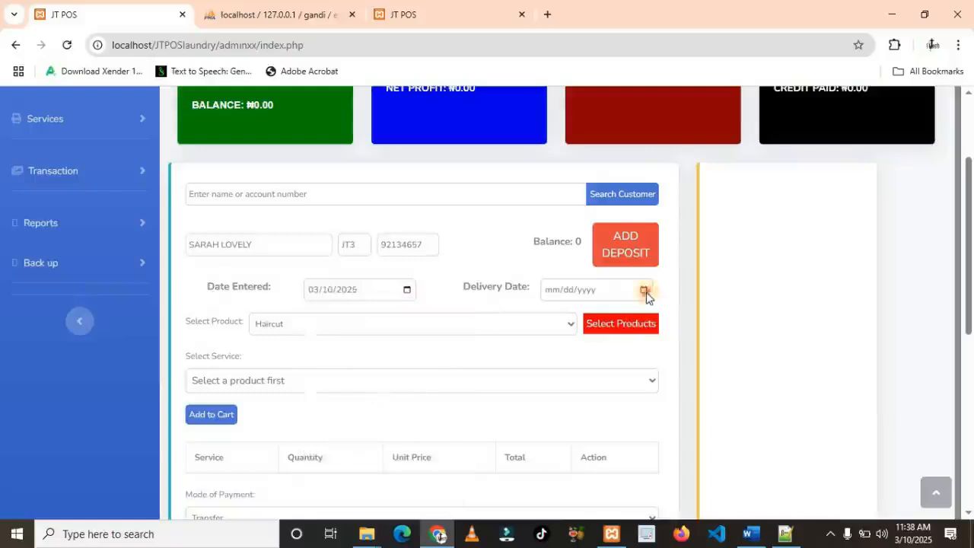
pyautogui.click(643, 290)
pyautogui.click(582, 404)
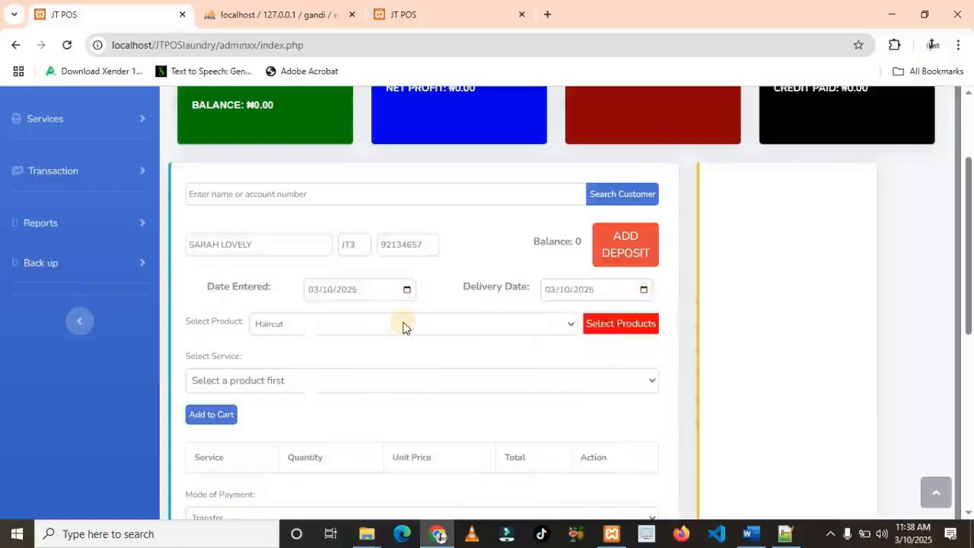
# Add the Plaiting - WF service to the cart
pyautogui.click(403, 327)
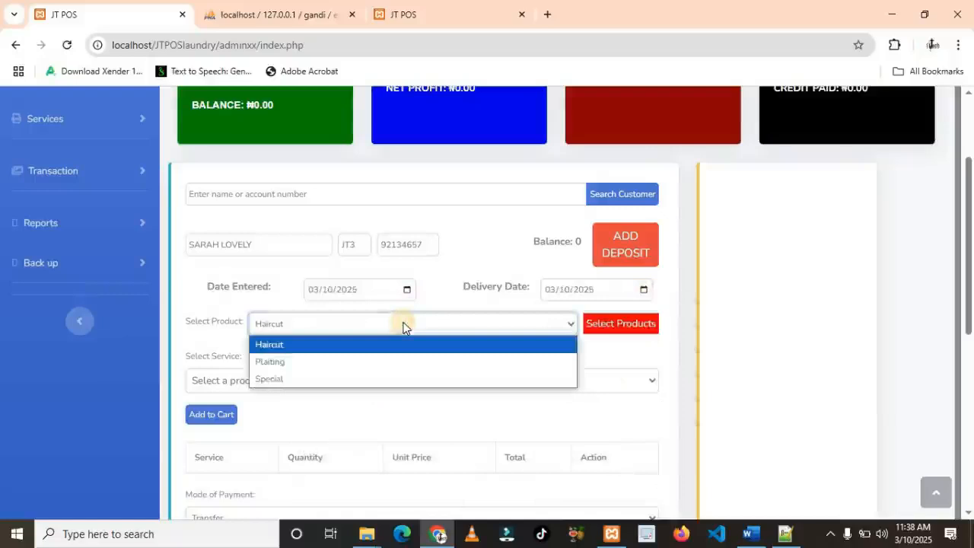
pyautogui.click(279, 362)
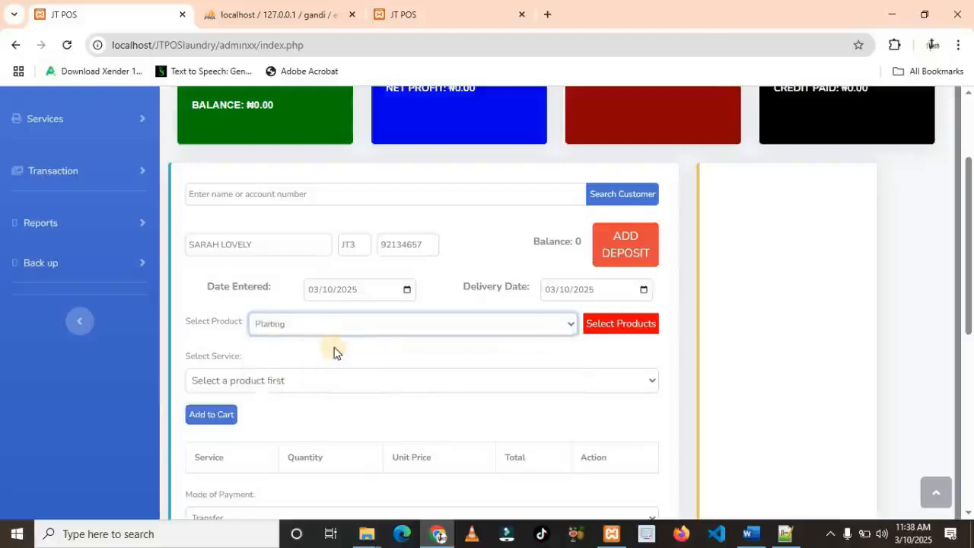
pyautogui.click(628, 325)
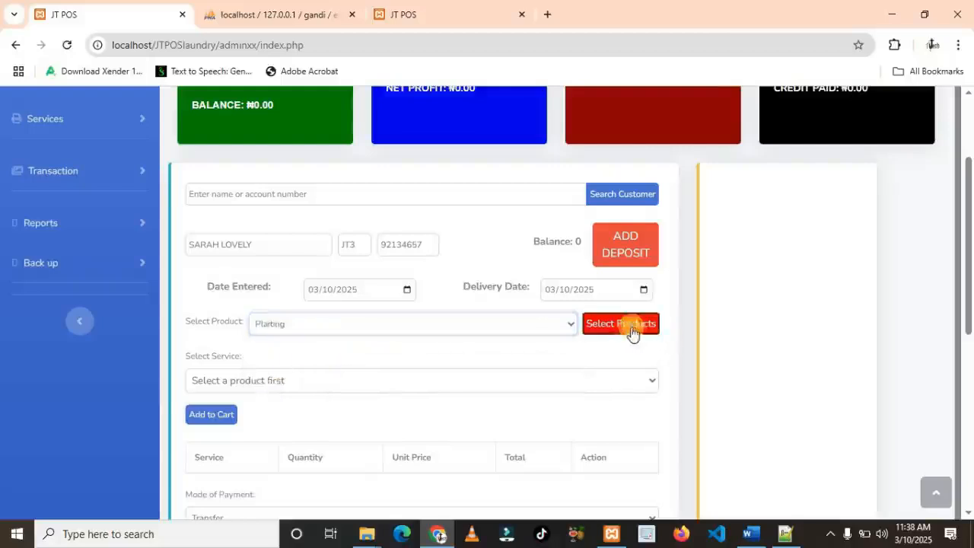
pyautogui.click(484, 382)
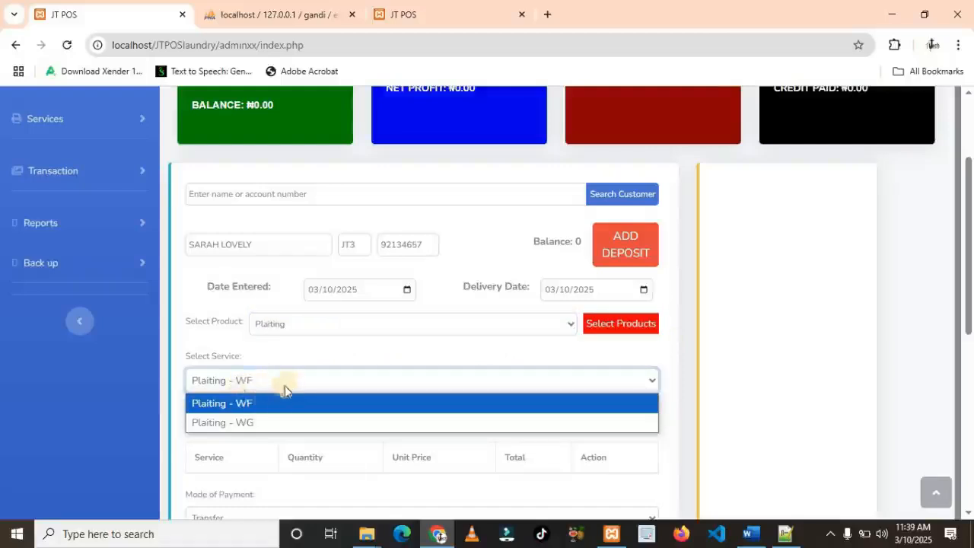
pyautogui.click(244, 406)
pyautogui.click(232, 416)
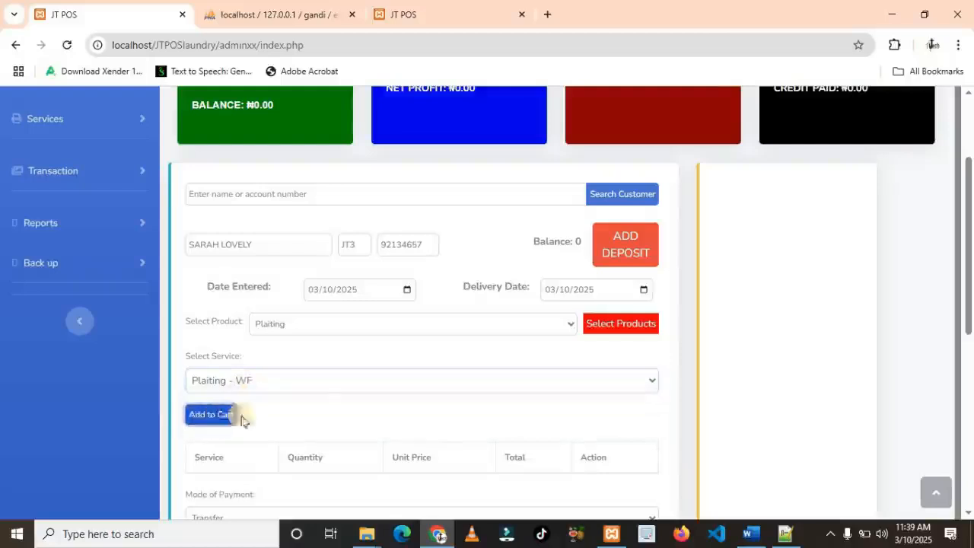
# Add the Special - ME service to the cart
pyautogui.click(500, 333)
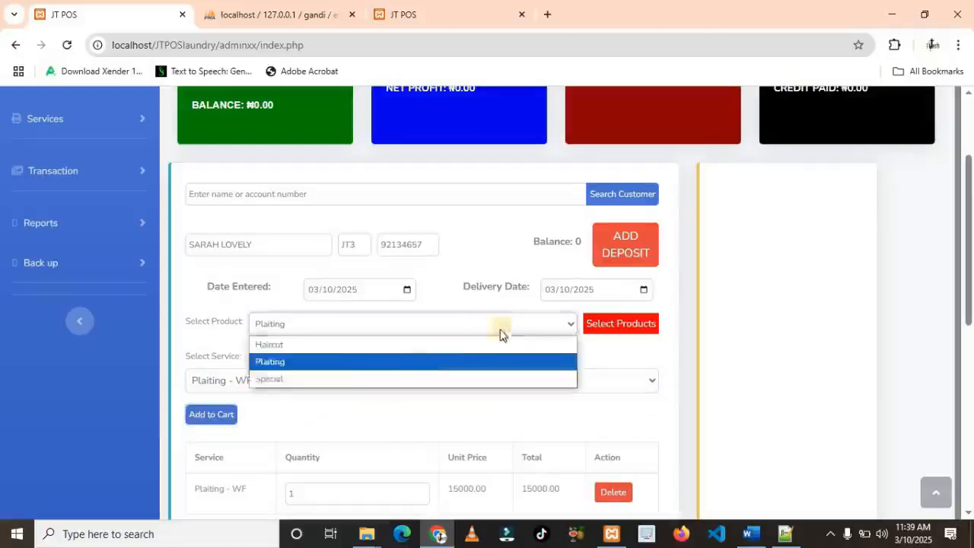
pyautogui.click(319, 379)
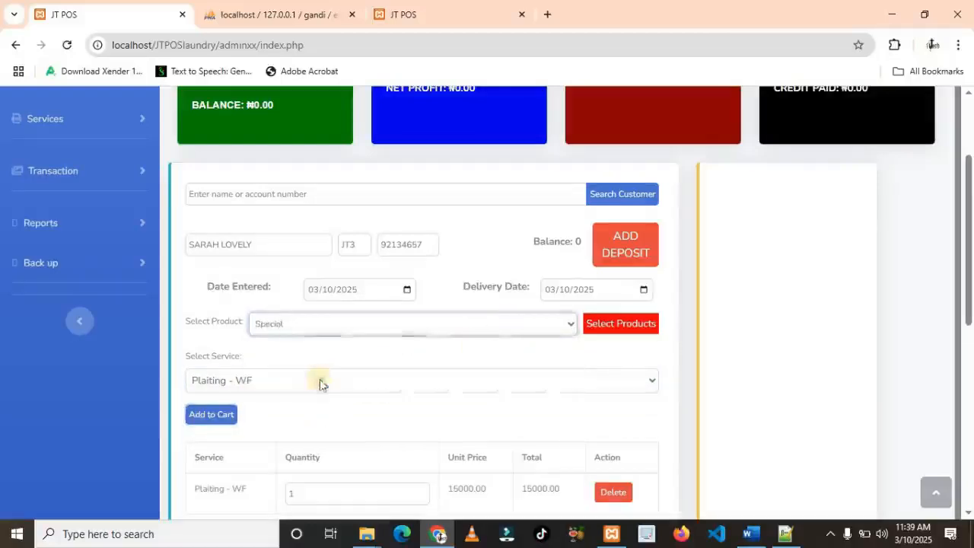
pyautogui.click(624, 325)
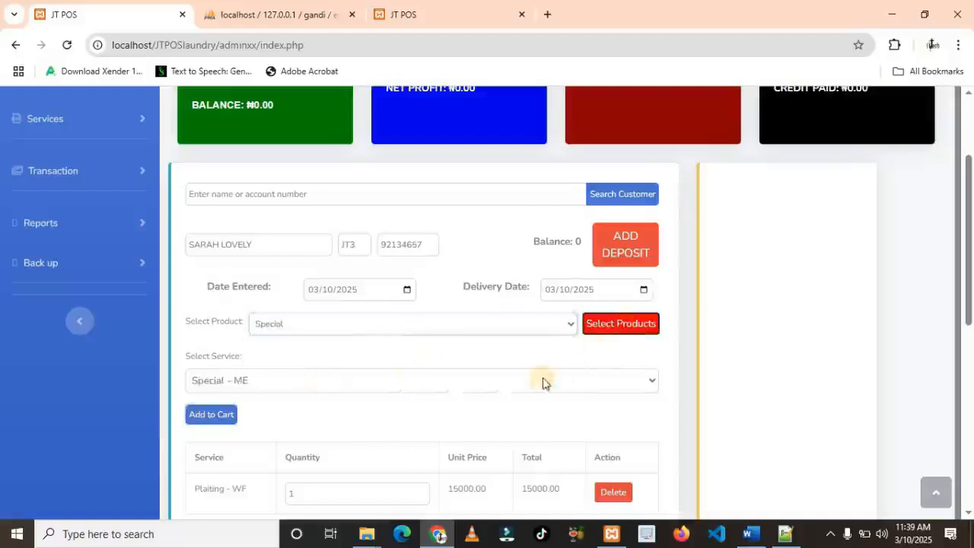
pyautogui.click(466, 384)
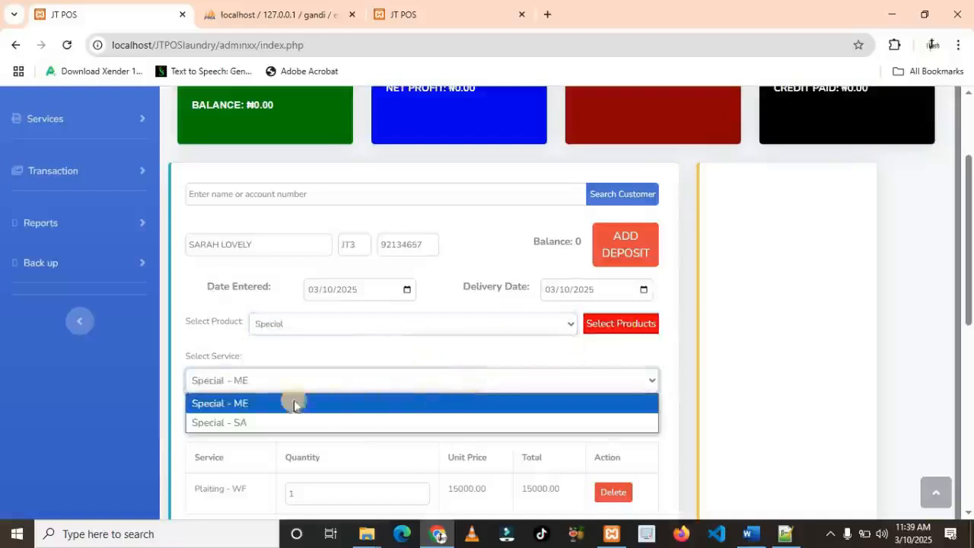
pyautogui.click(247, 405)
pyautogui.click(211, 415)
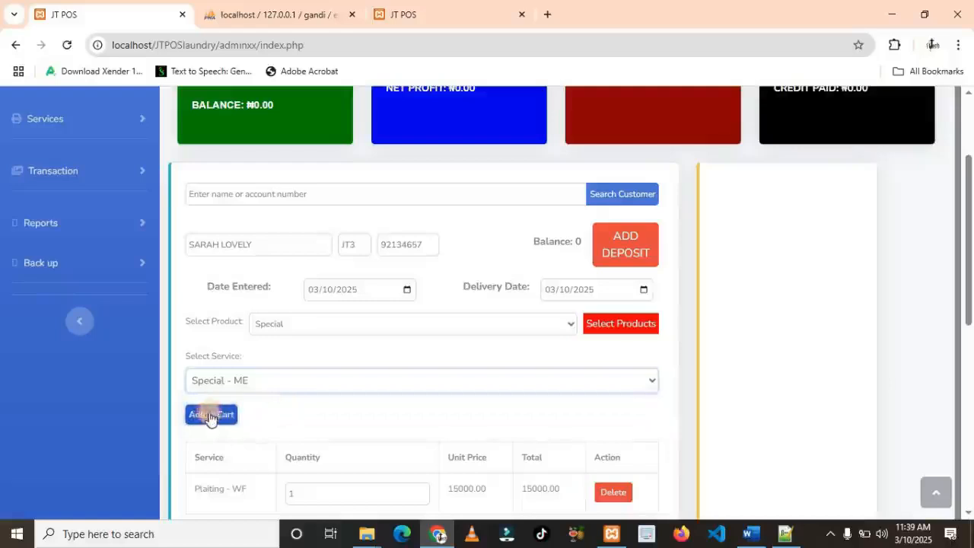
# Clear the discount field so no discount applies
pyautogui.scroll(-2, 325, 420)
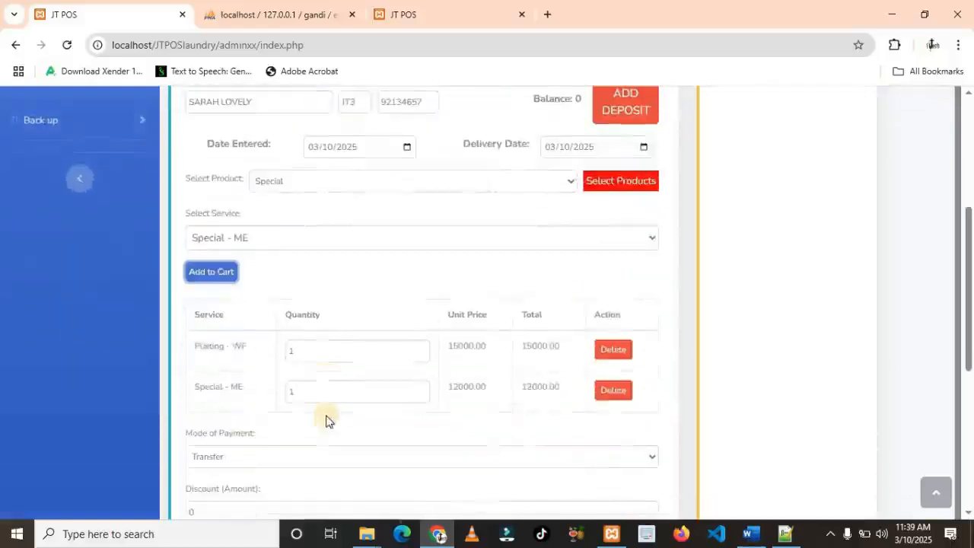
pyautogui.scroll(-2, 361, 385)
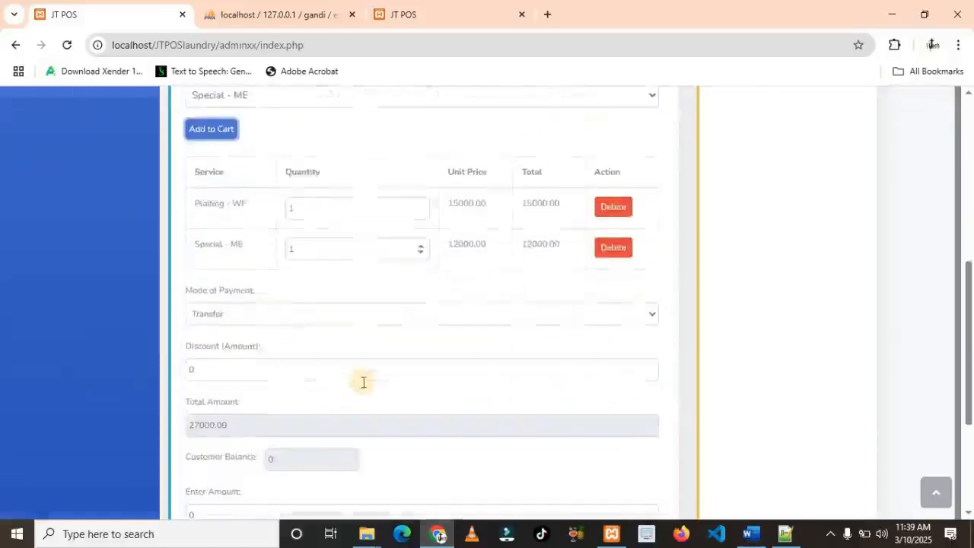
pyautogui.scroll(-2, 334, 384)
pyautogui.scroll(1, 327, 380)
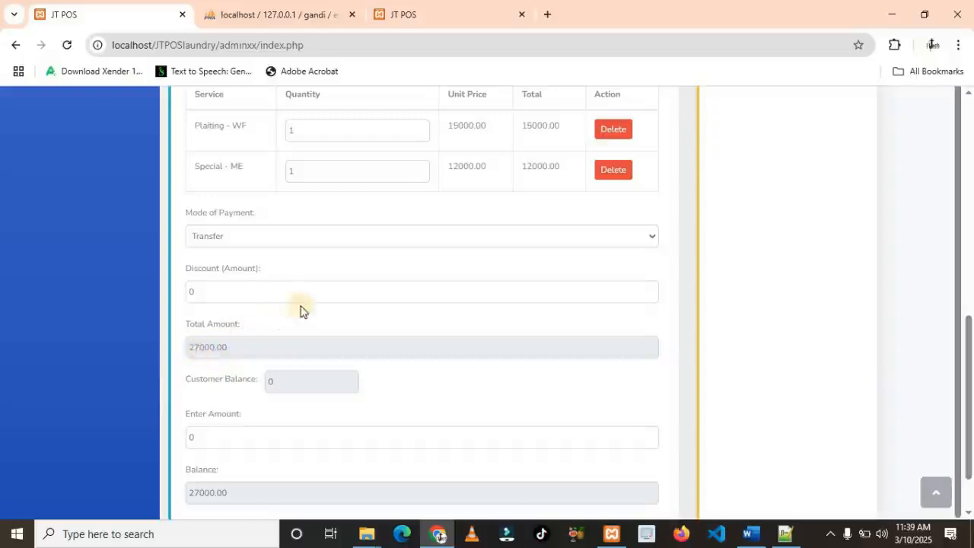
pyautogui.click(195, 296)
pyautogui.moveTo(195, 299); pyautogui.dragTo(231, 299)
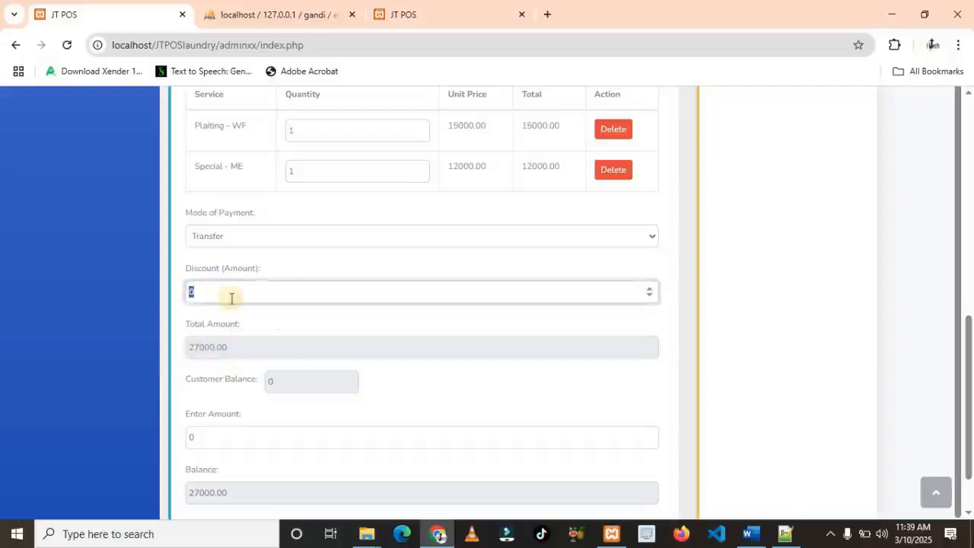
pyautogui.write('10')
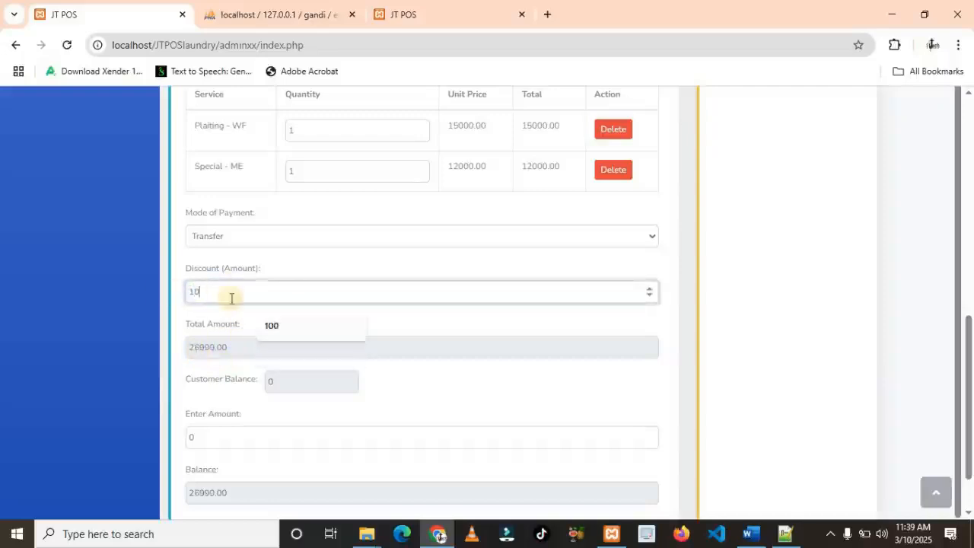
pyautogui.write('00')
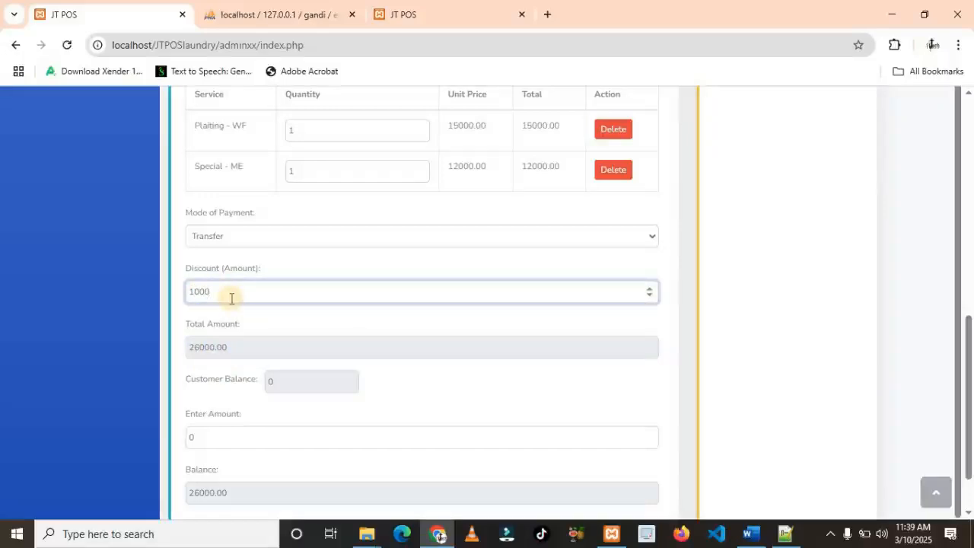
pyautogui.press('BackSpace')
pyautogui.press('BackSpace')
pyautogui.press('BackSpace')
pyautogui.press('BackSpace')
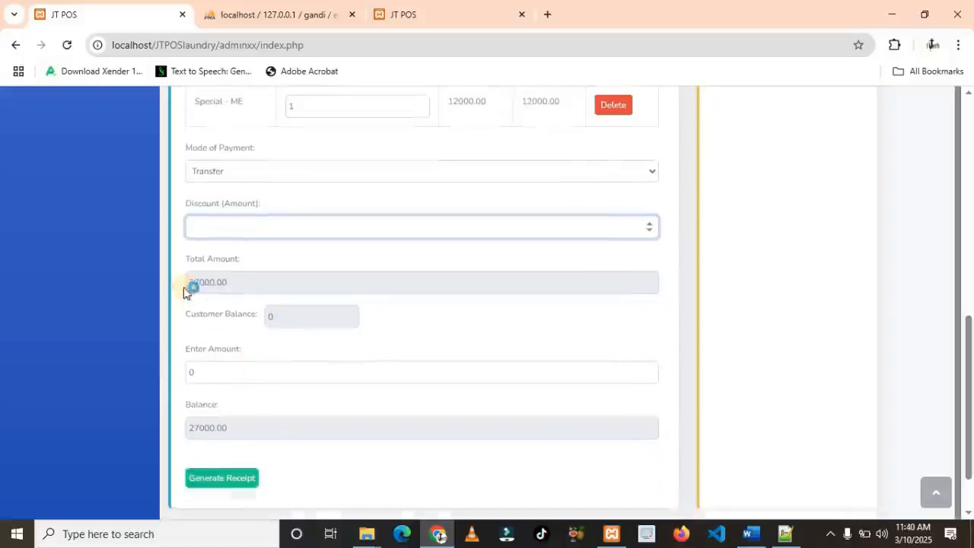
pyautogui.click(205, 370)
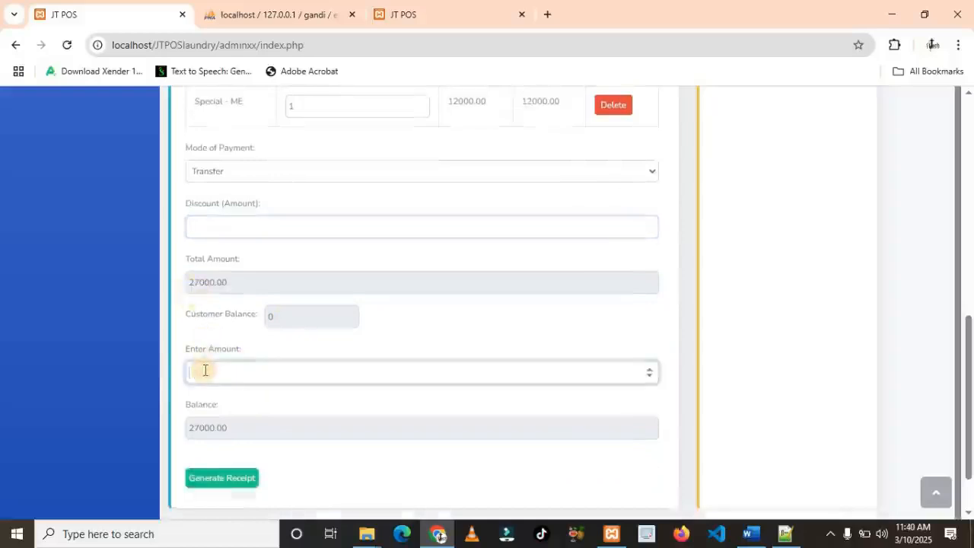
# Pay 27000 by POS and generate the receipt
pyautogui.scroll(1, 245, 339)
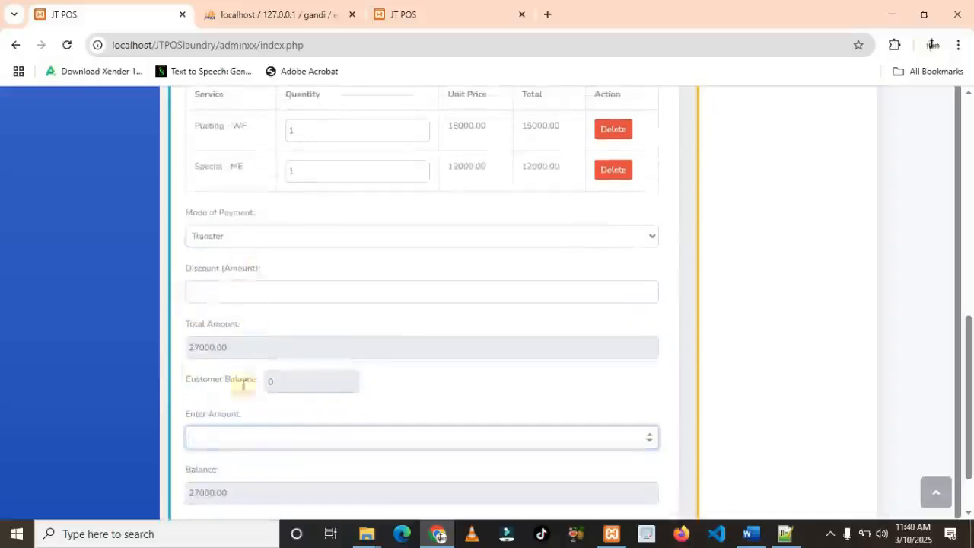
pyautogui.scroll(-1, 245, 411)
pyautogui.click(350, 169)
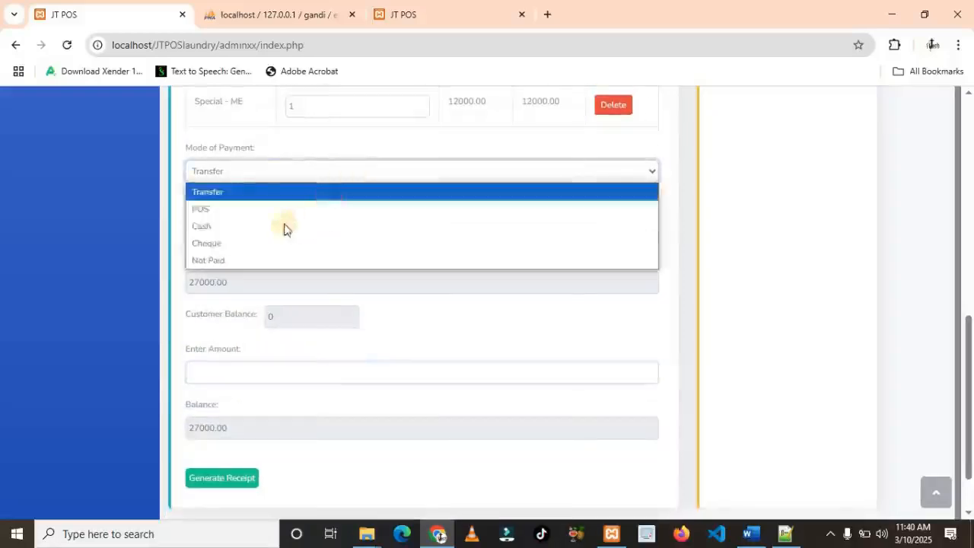
pyautogui.click(276, 211)
pyautogui.scroll(-1, 248, 370)
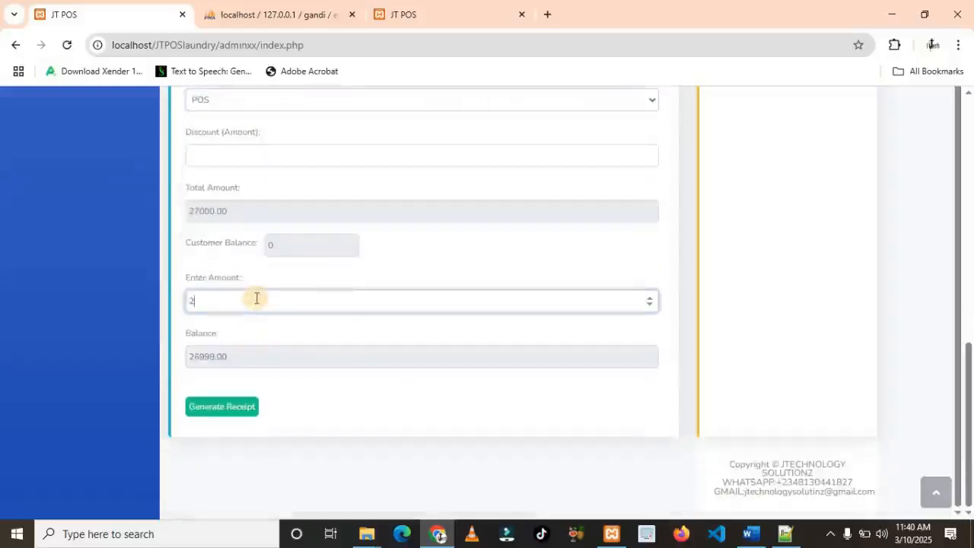
pyautogui.click(256, 299)
pyautogui.write('27000')
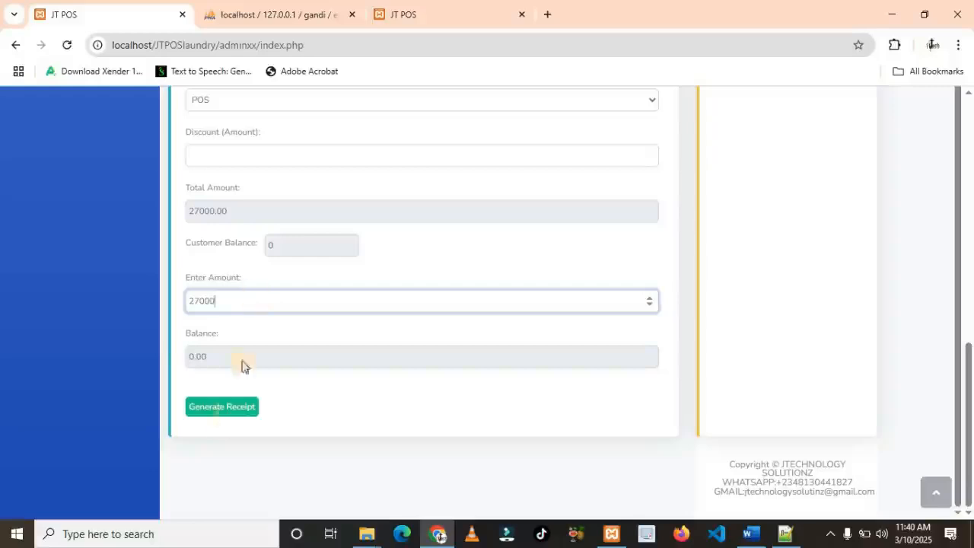
pyautogui.click(221, 415)
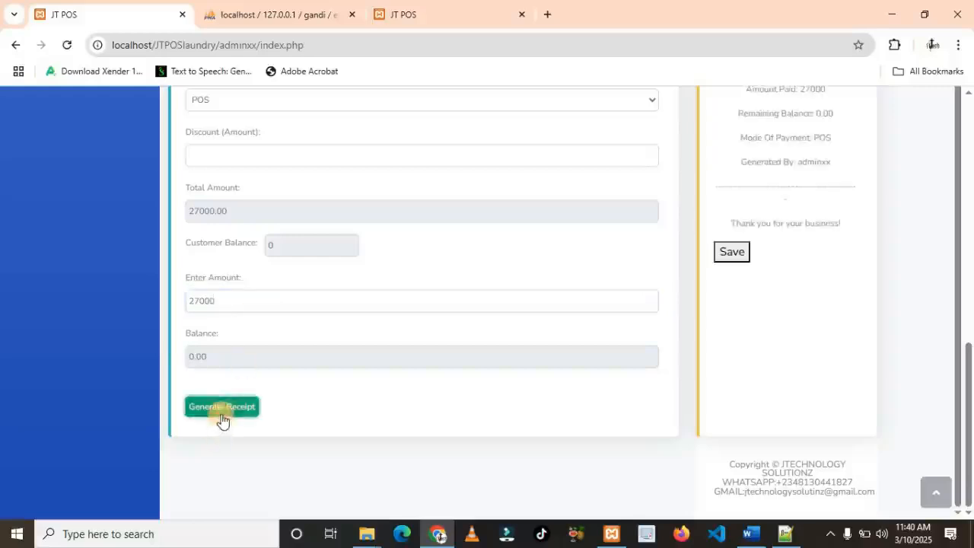
# Save the sale to open the receipt2.php receipt showing ₦27000.00 paid in full
pyautogui.scroll(1, 750, 406)
pyautogui.scroll(4, 748, 405)
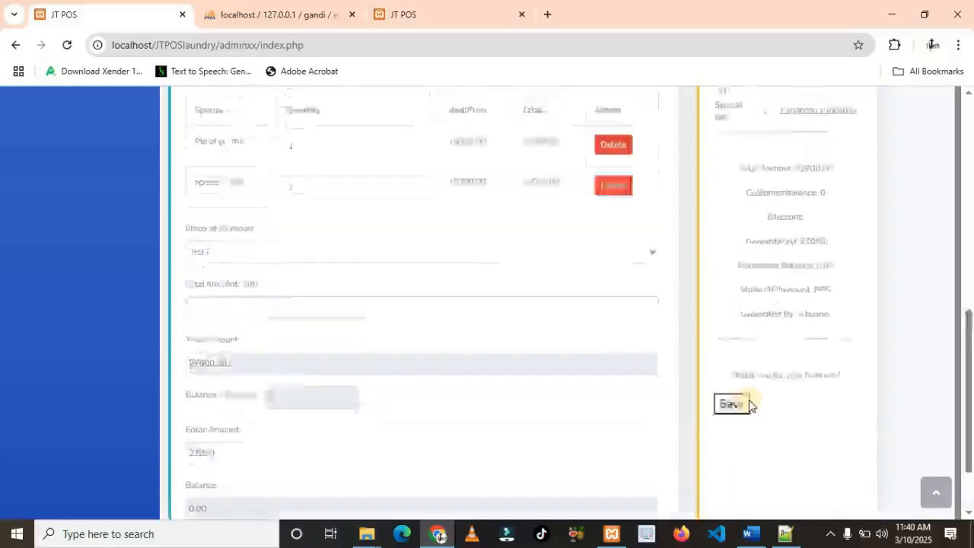
pyautogui.scroll(1, 772, 333)
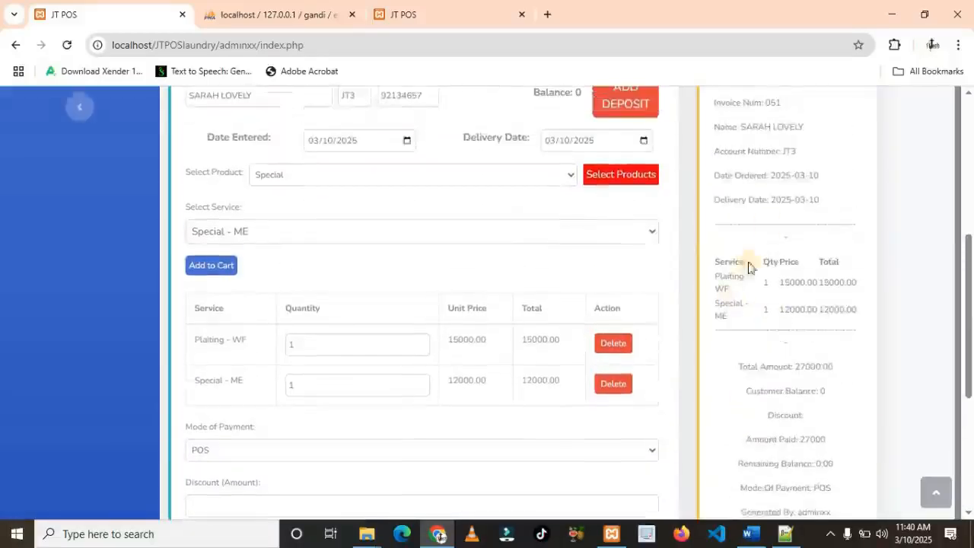
pyautogui.scroll(-5, 775, 225)
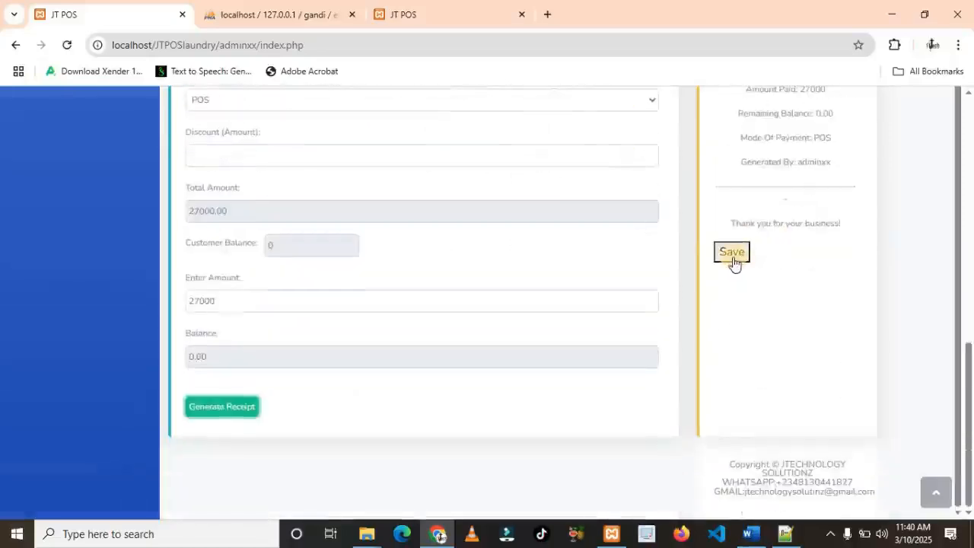
pyautogui.click(732, 255)
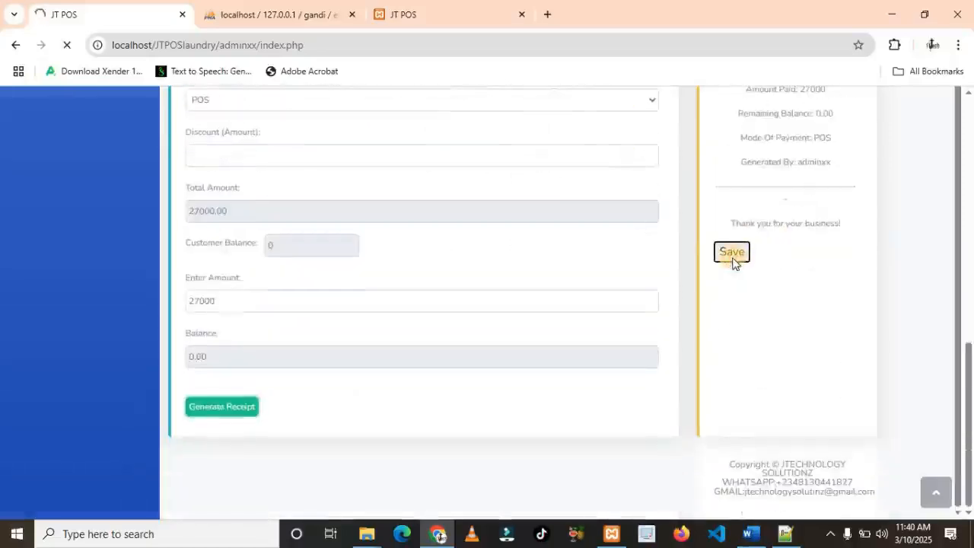
pyautogui.scroll(-3, 647, 281)
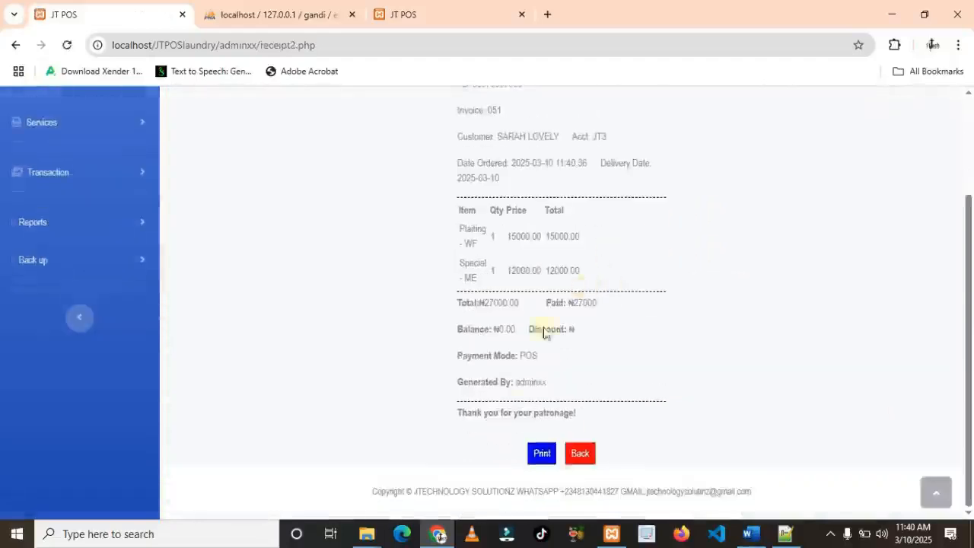
# Print the receipt to bring up the print preview
pyautogui.click(539, 456)
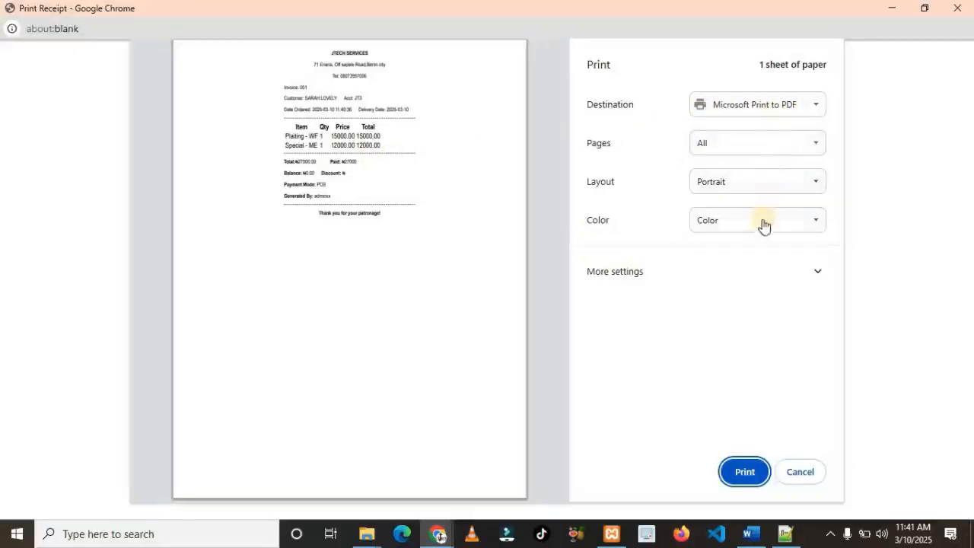
# Try the XP-80C printer with 57 x 90 mm paper, then cancel and close the print window
pyautogui.click(770, 104)
pyautogui.click(750, 146)
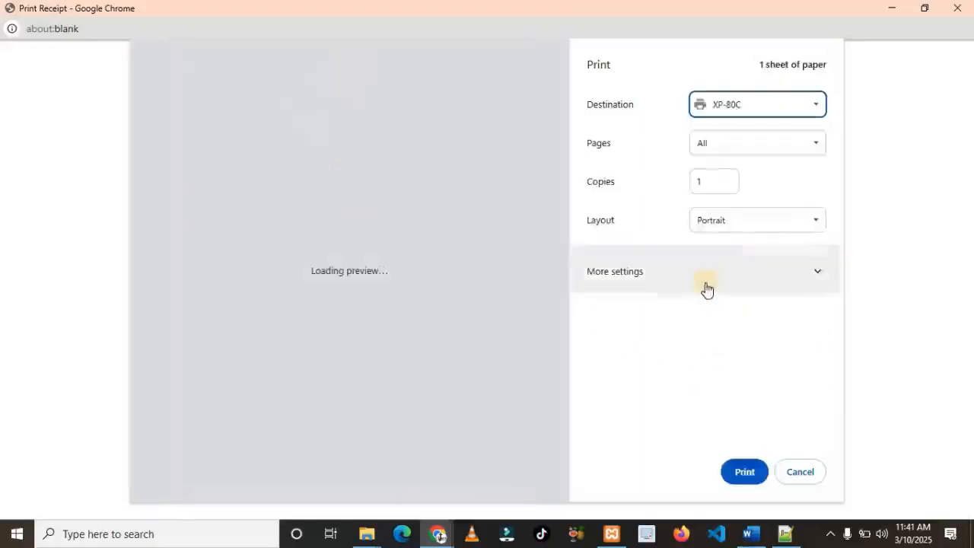
pyautogui.click(710, 286)
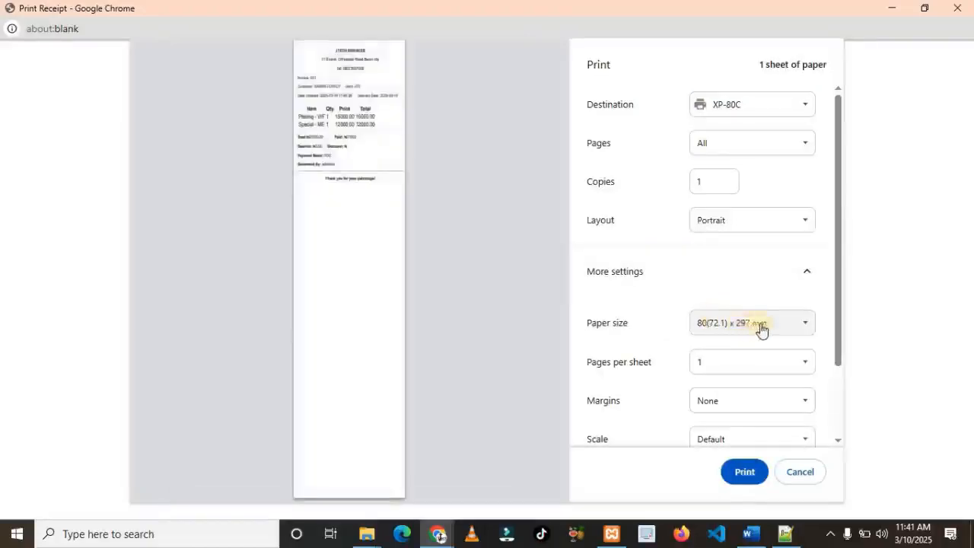
pyautogui.click(757, 329)
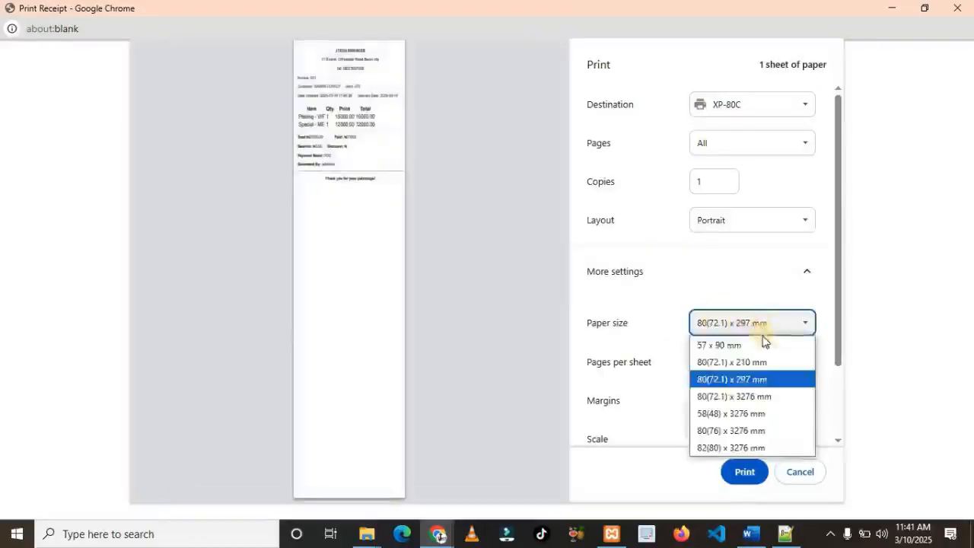
pyautogui.click(699, 348)
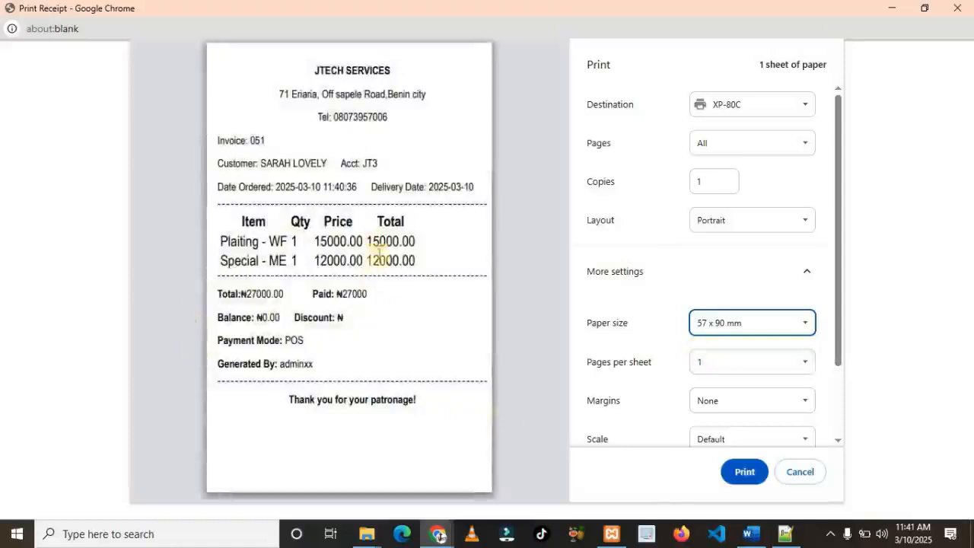
pyautogui.click(800, 473)
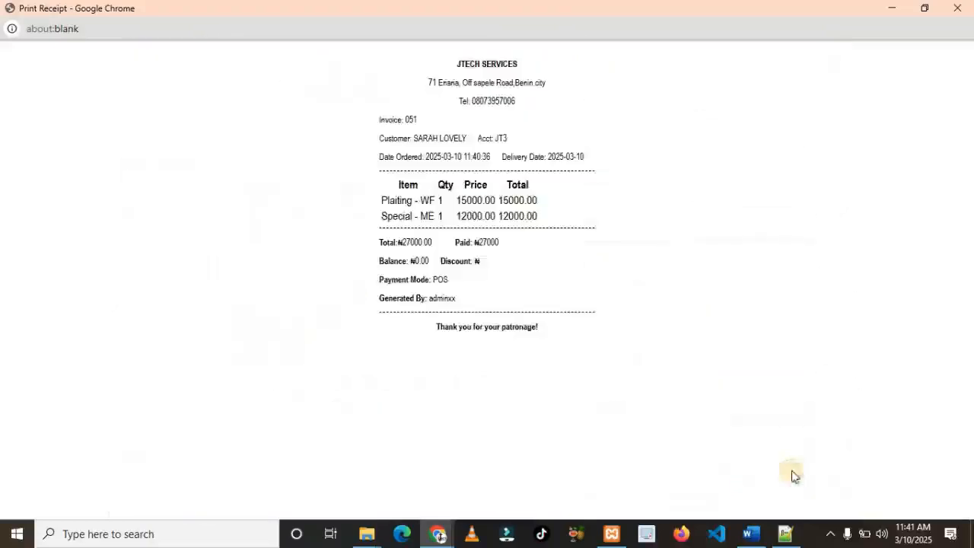
pyautogui.click(957, 7)
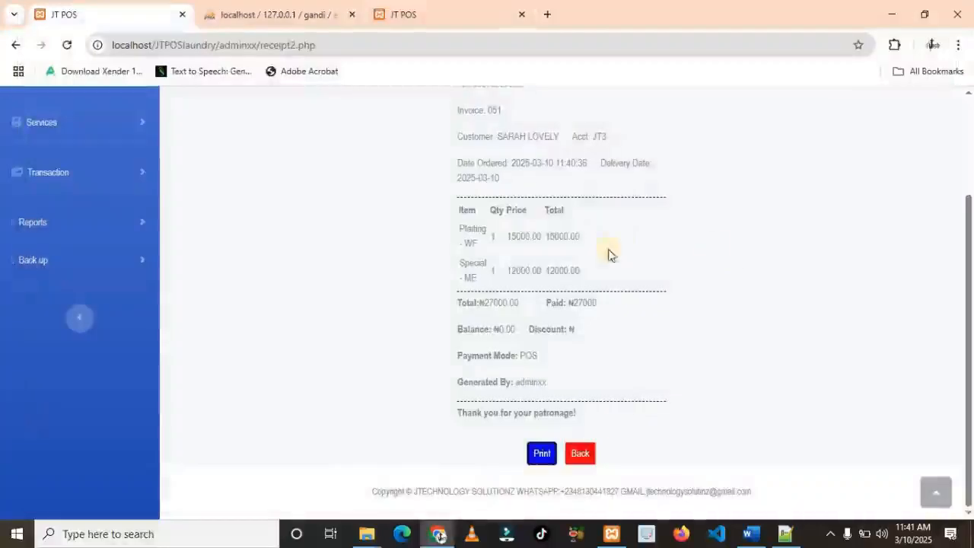
# Go back to the dashboard and review the ₦27,000 sales-today summary cards
pyautogui.click(575, 464)
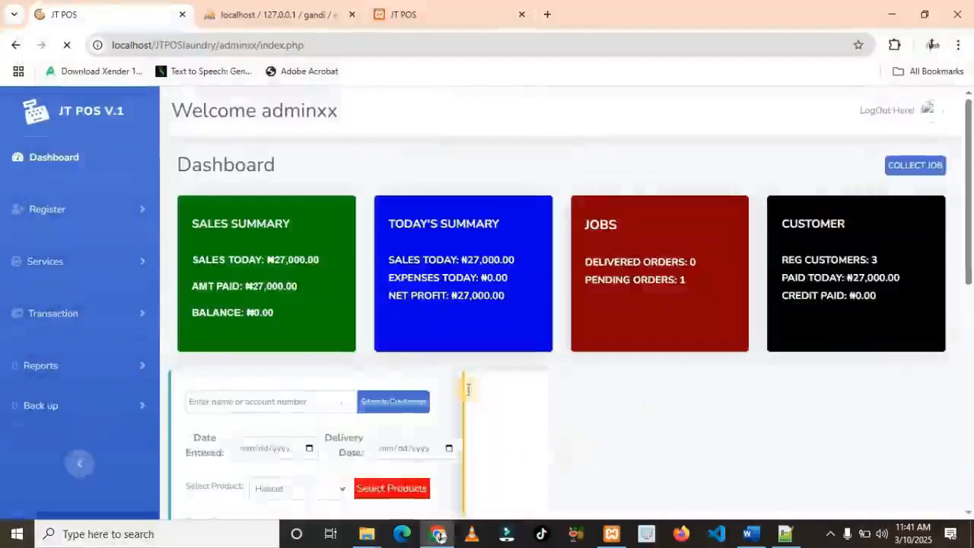
pyautogui.scroll(-1, 278, 266)
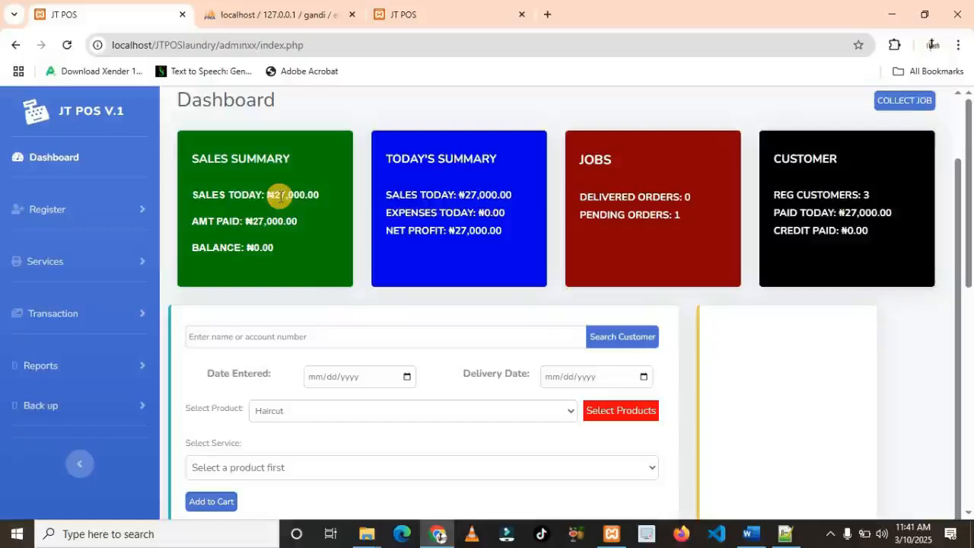
pyautogui.scroll(-1, 279, 195)
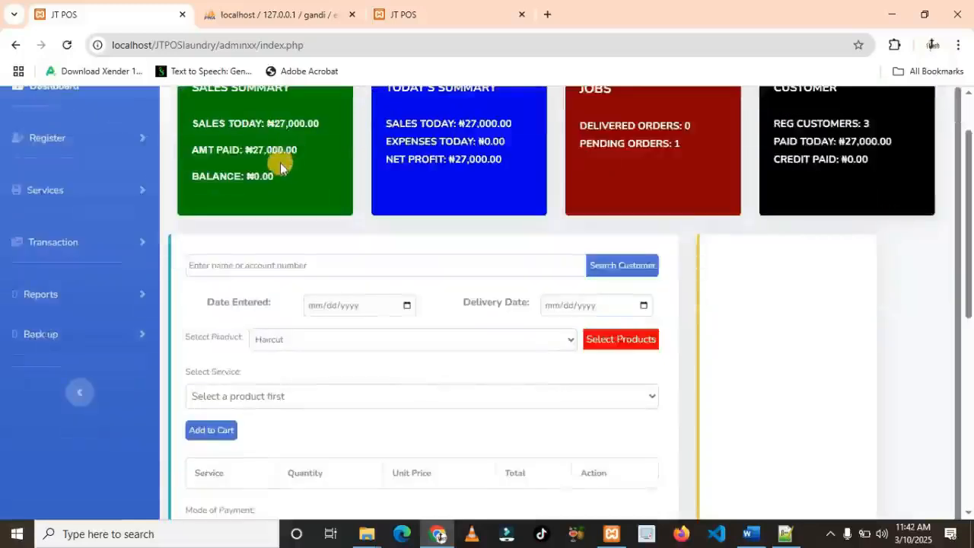
pyautogui.scroll(1, 280, 171)
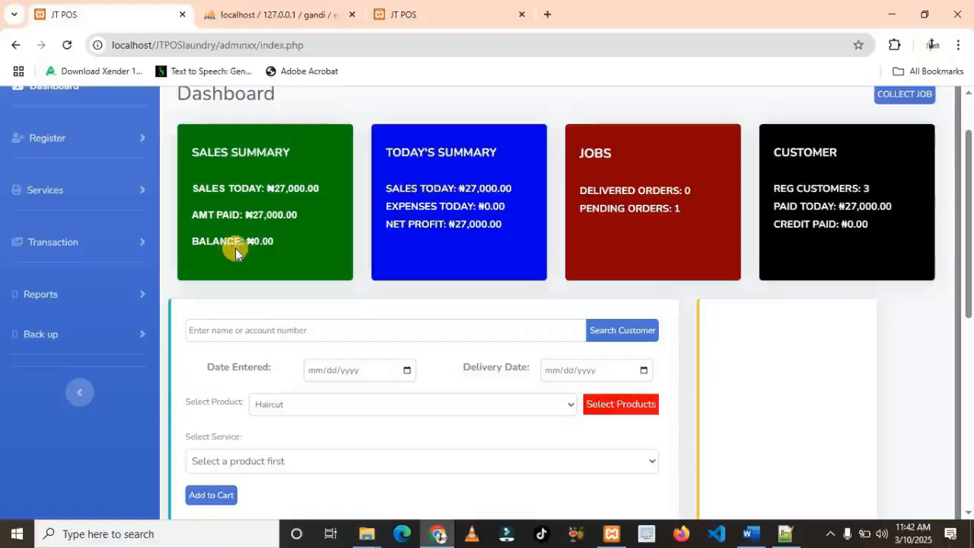
# Search for the second customer by account number to load their details and 15000 balance
pyautogui.click(336, 324)
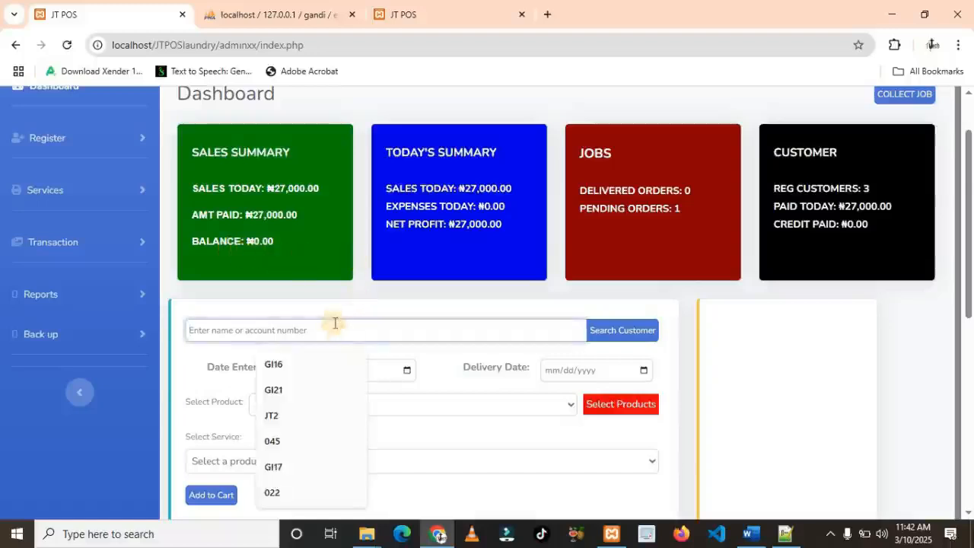
pyautogui.write('J')
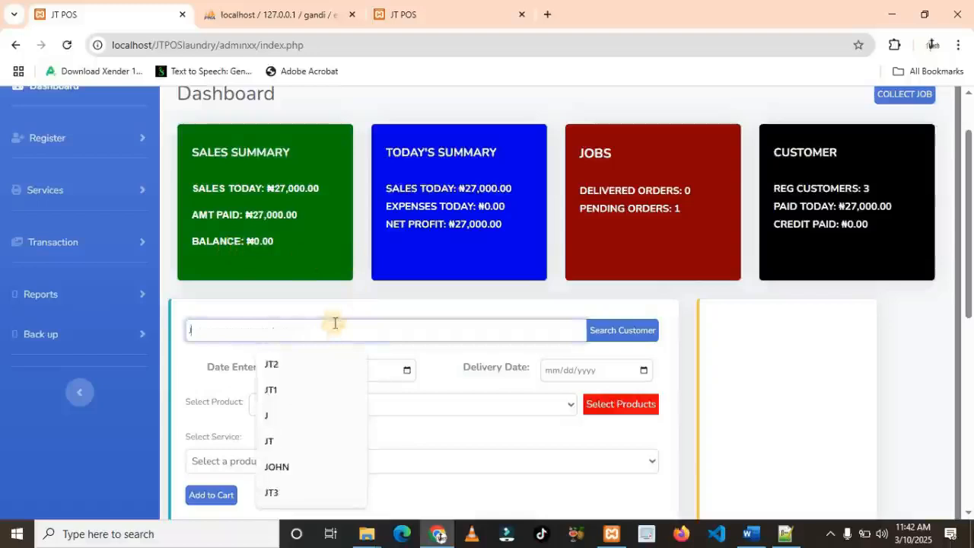
pyautogui.write('T2')
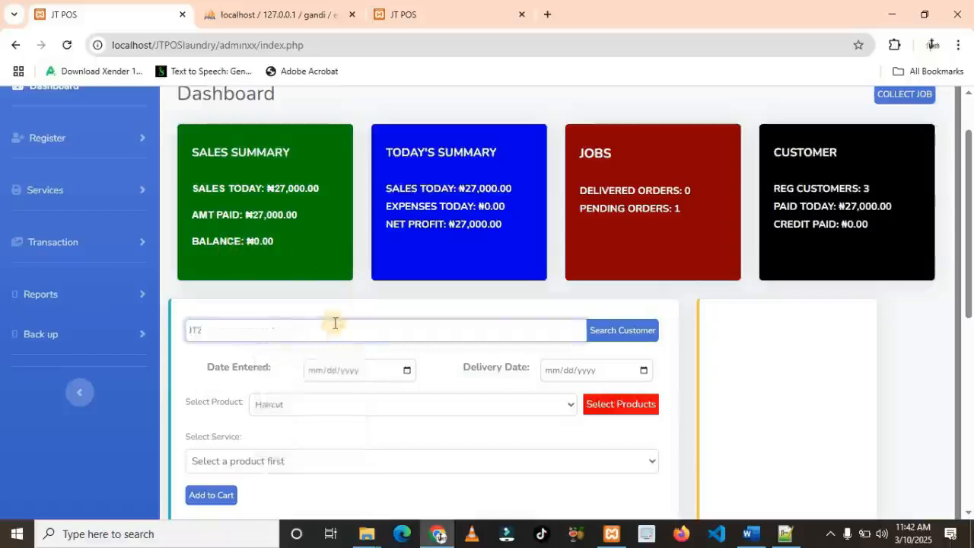
pyautogui.click(613, 330)
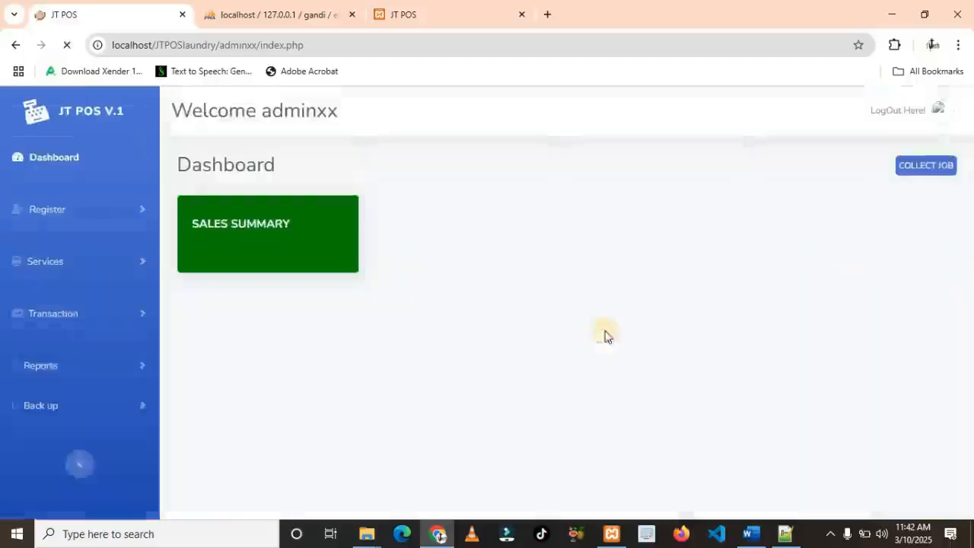
pyautogui.scroll(-3, 563, 335)
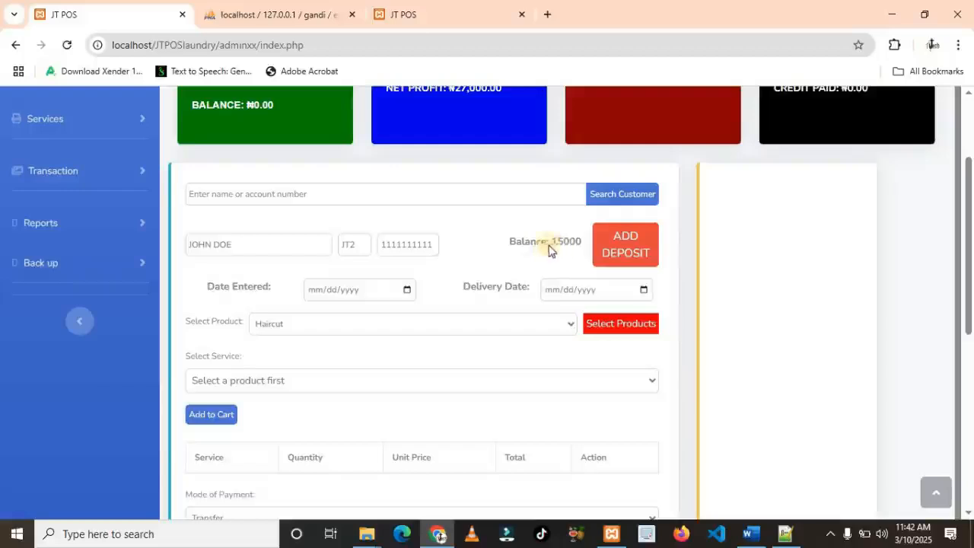
pyautogui.scroll(-1, 557, 247)
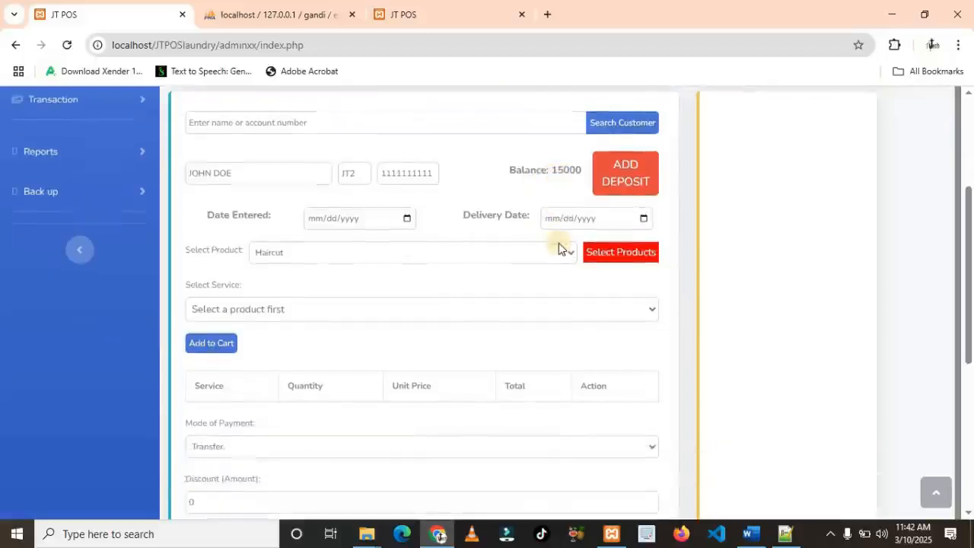
# Add a 1000 deposit to the customer's account with POS as the payment mode and save it
pyautogui.click(624, 184)
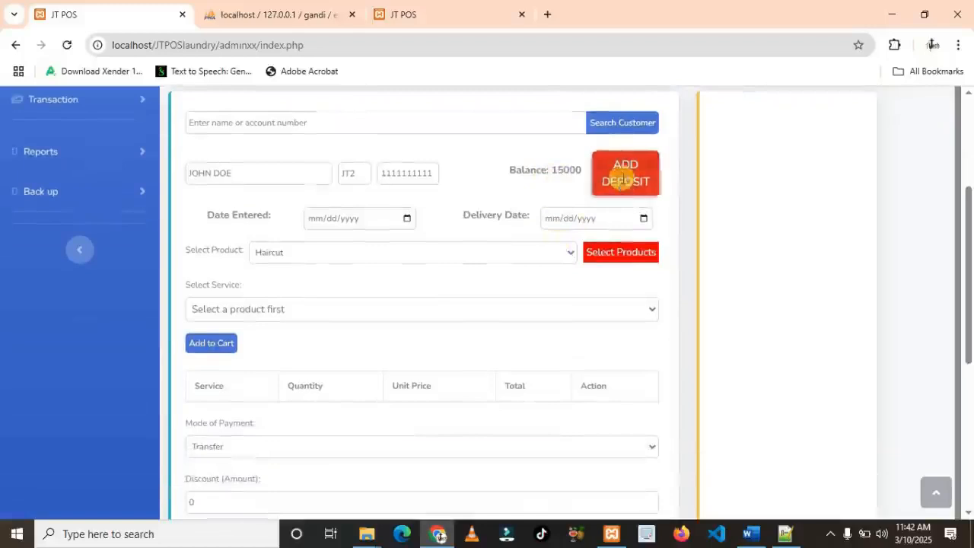
pyautogui.scroll(-1, 344, 395)
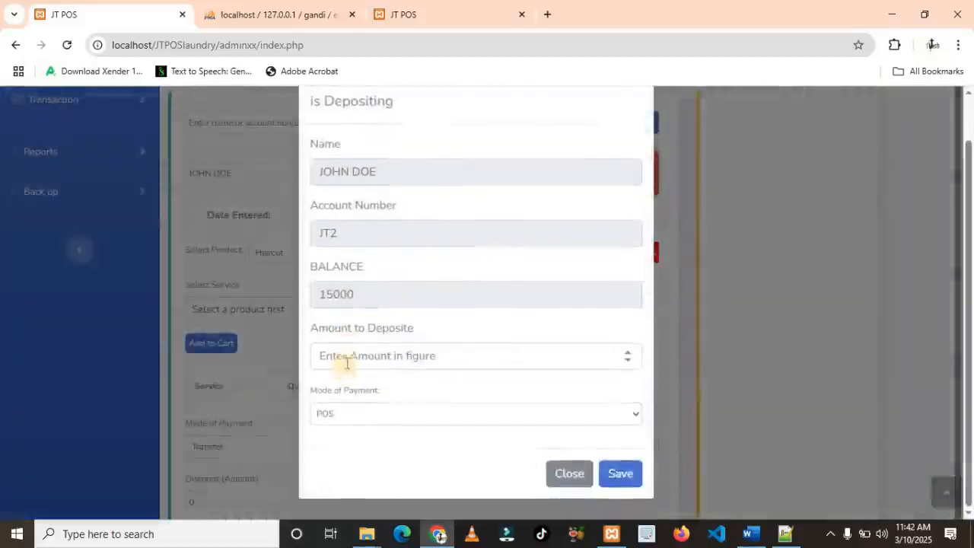
pyautogui.click(347, 358)
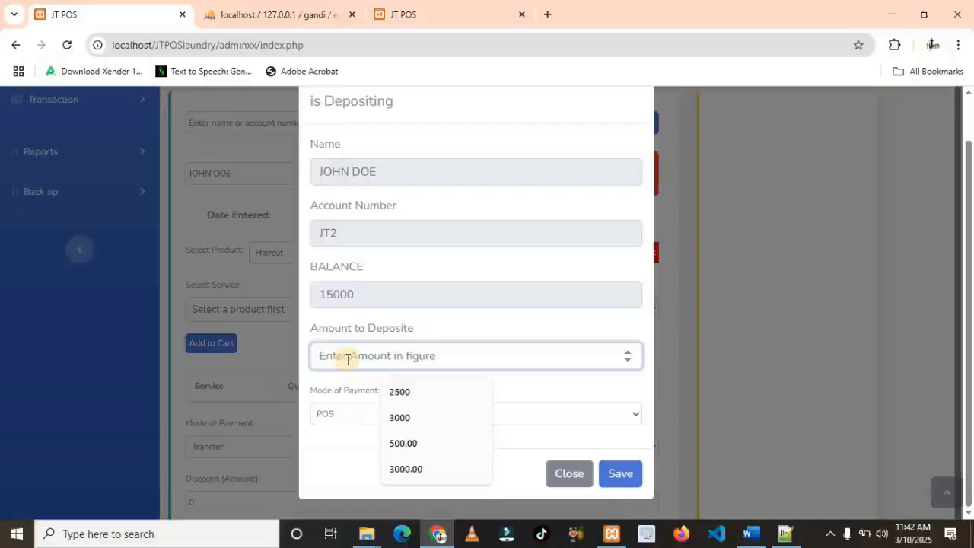
pyautogui.write('1000')
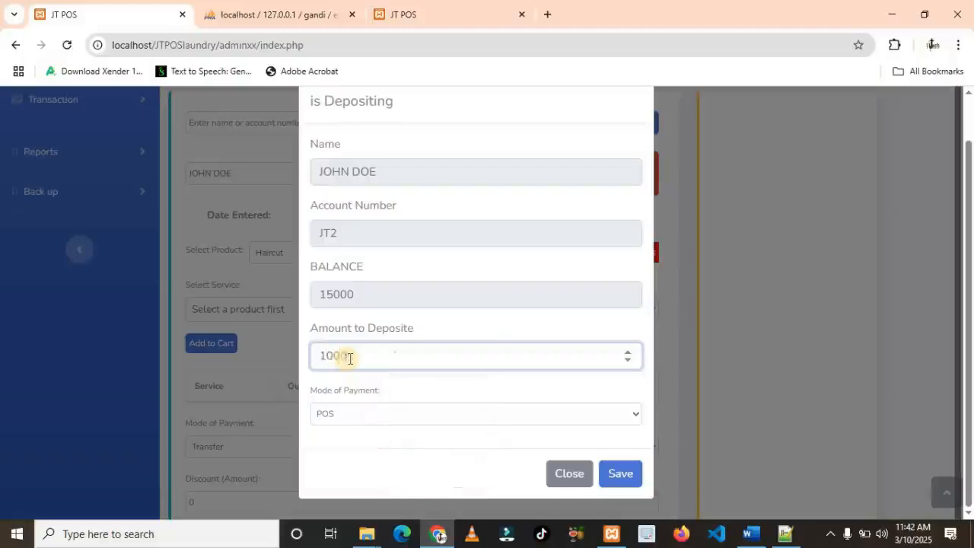
pyautogui.click(407, 424)
pyautogui.click(386, 426)
pyautogui.click(383, 424)
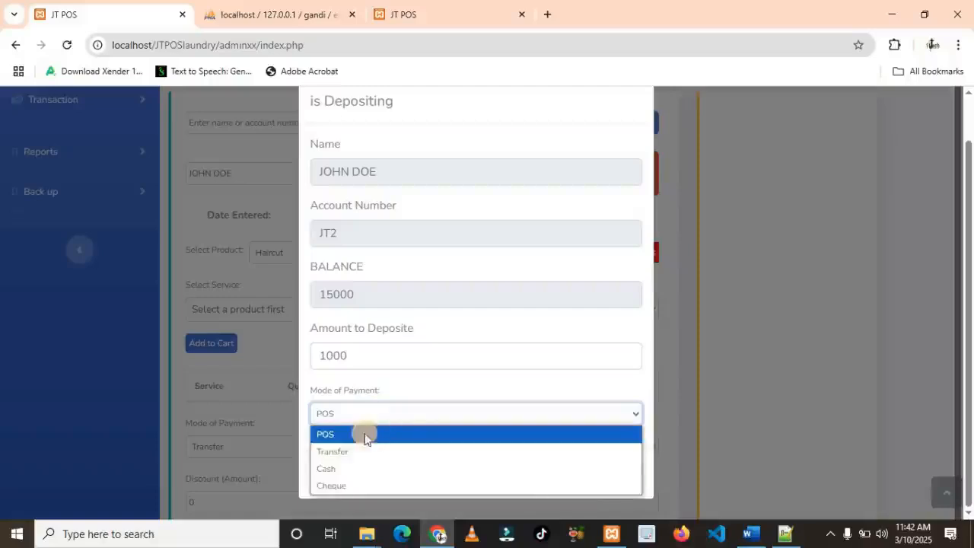
pyautogui.click(374, 428)
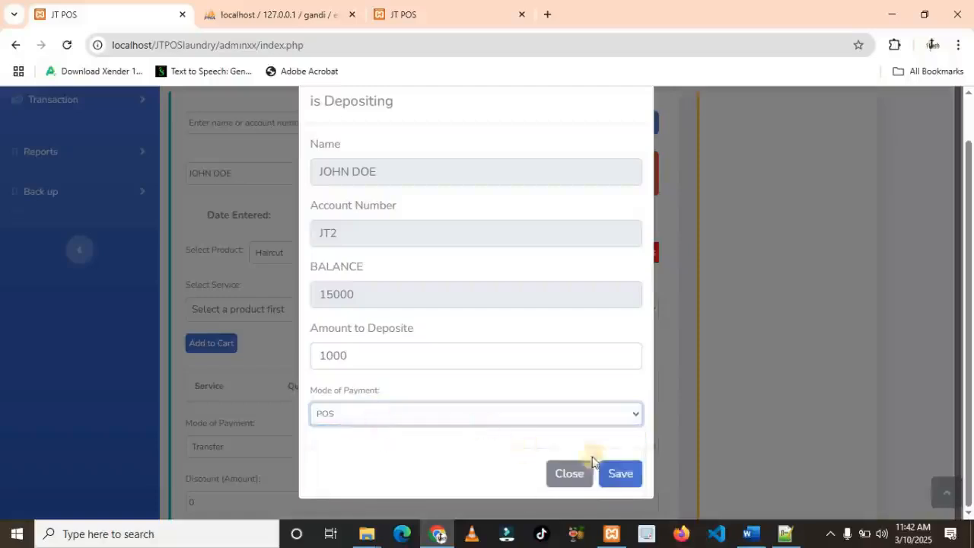
pyautogui.click(618, 472)
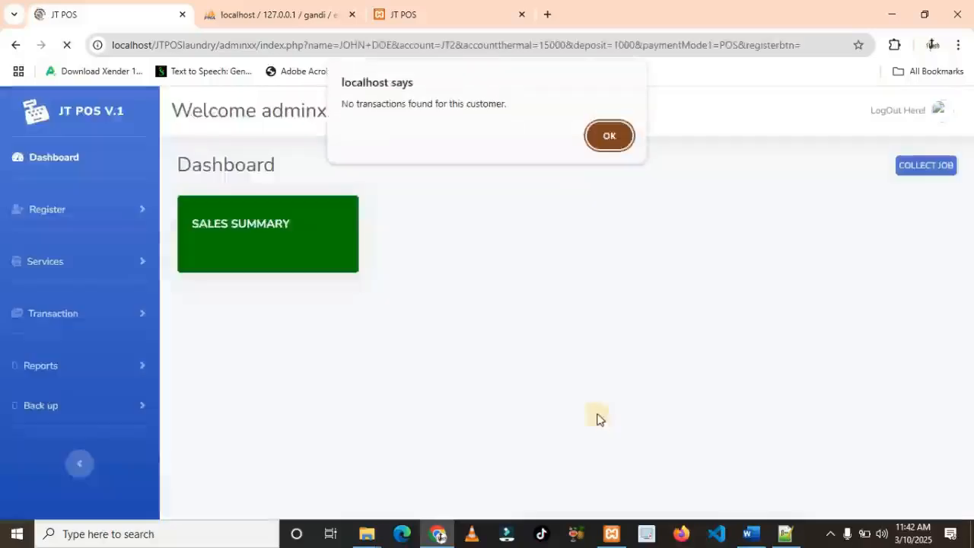
# Dismiss the alert and search the customer's account number again to see the 16000 balance
pyautogui.click(613, 136)
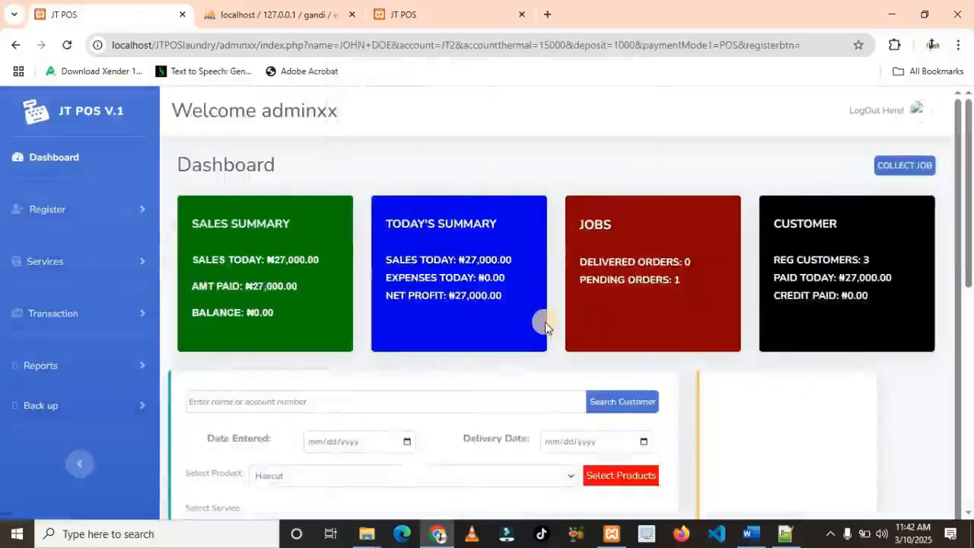
pyautogui.scroll(-1, 533, 319)
pyautogui.click(491, 337)
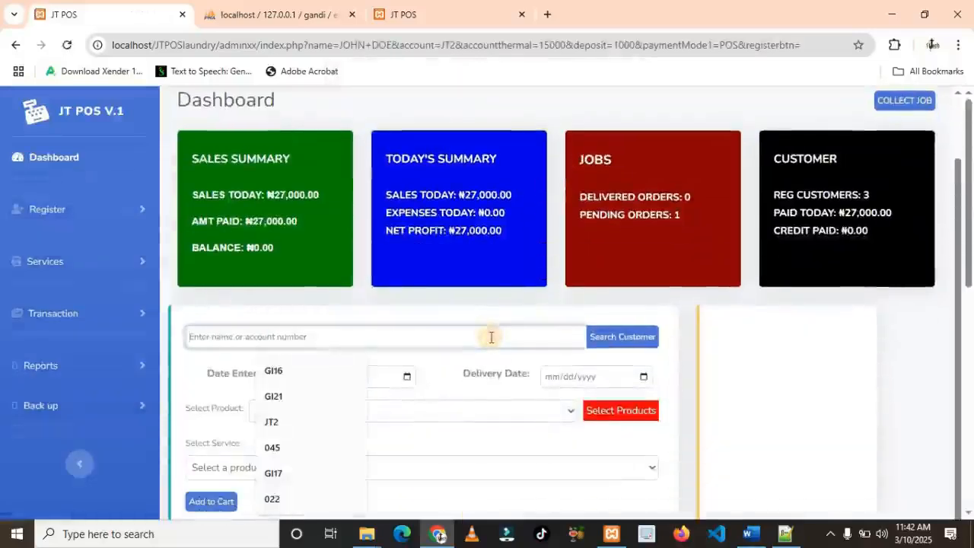
pyautogui.write('JT2')
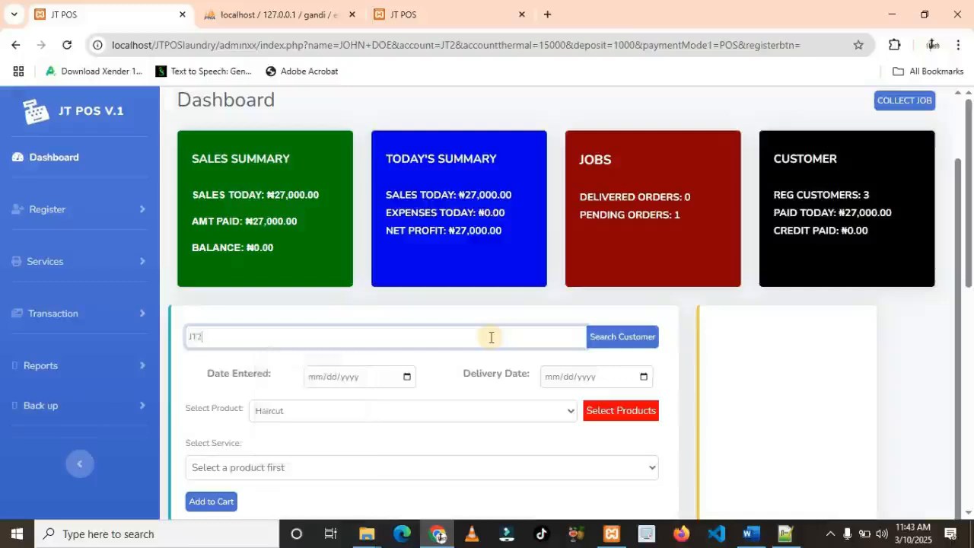
pyautogui.press('Return')
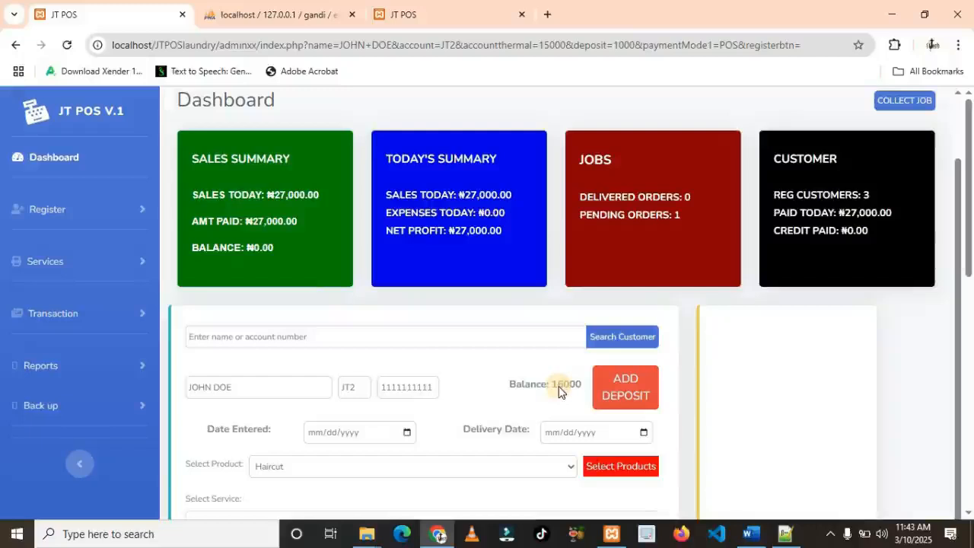
pyautogui.scroll(-1, 559, 392)
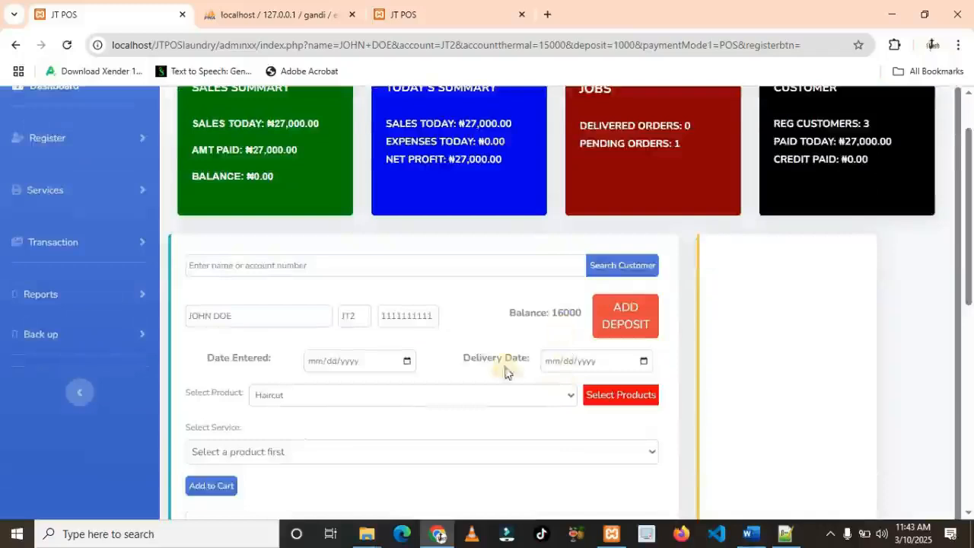
pyautogui.scroll(-2, 403, 421)
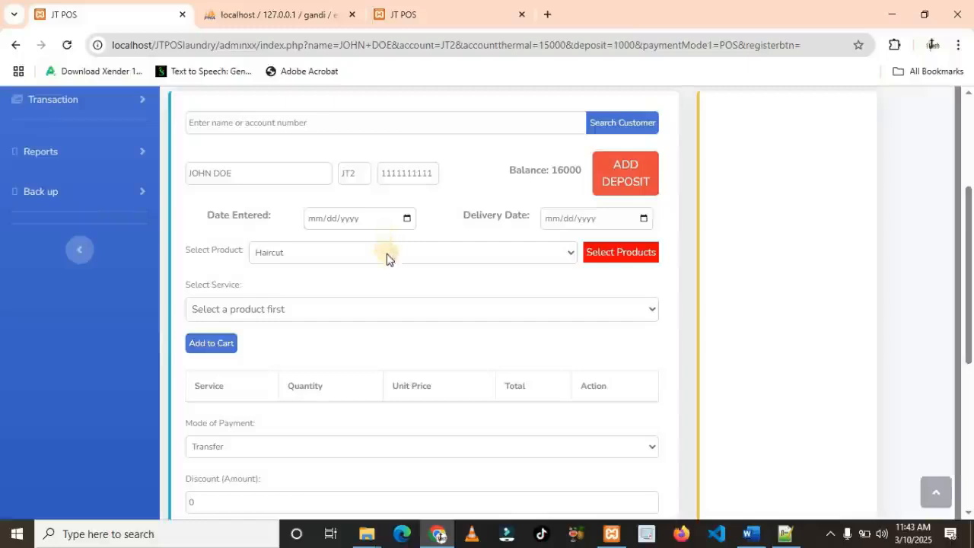
# Add the Haircut - AT and Haircut - CH services to the cart
pyautogui.click(610, 261)
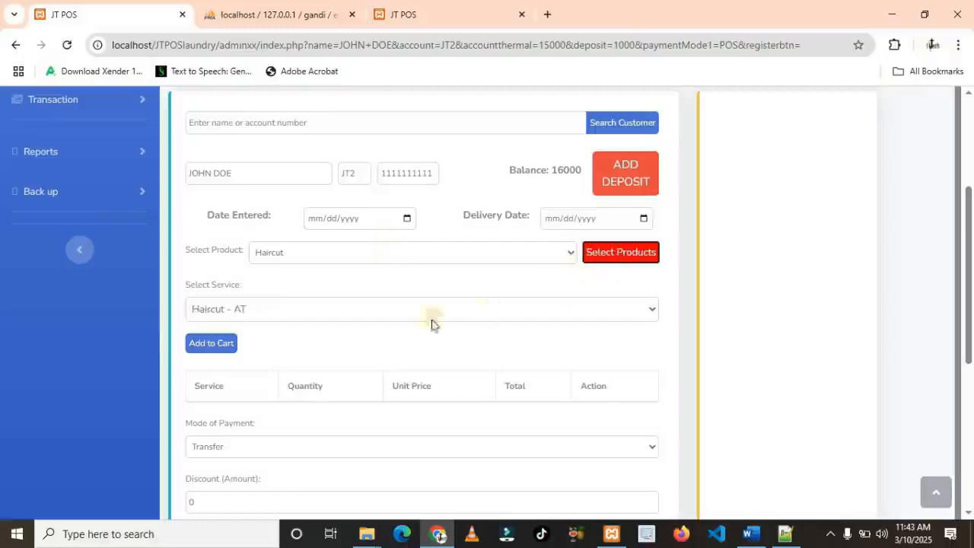
pyautogui.click(350, 312)
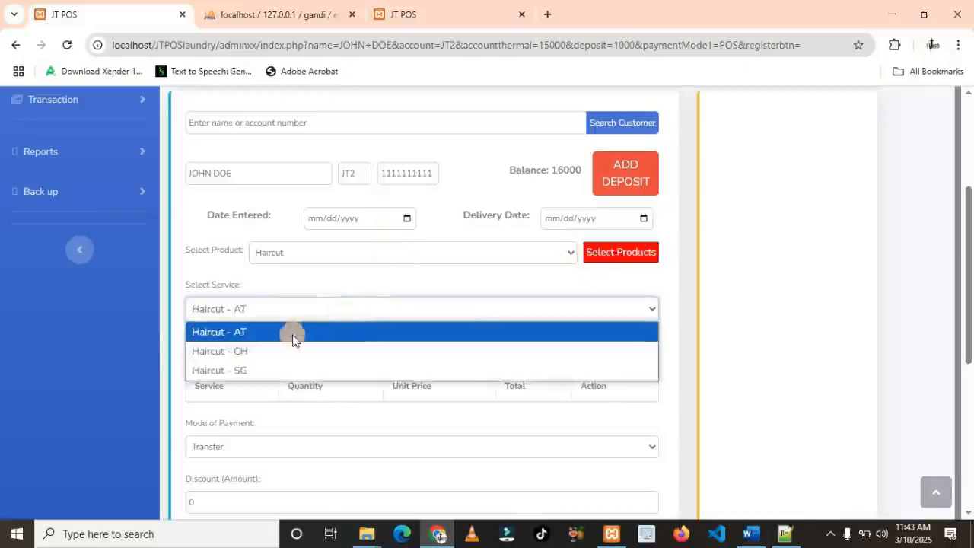
pyautogui.click(232, 333)
pyautogui.click(212, 344)
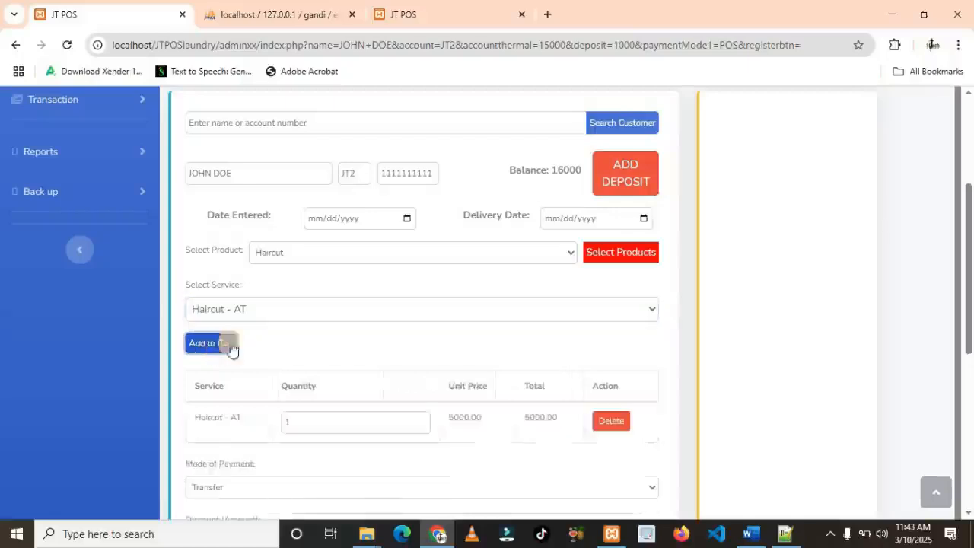
pyautogui.click(438, 313)
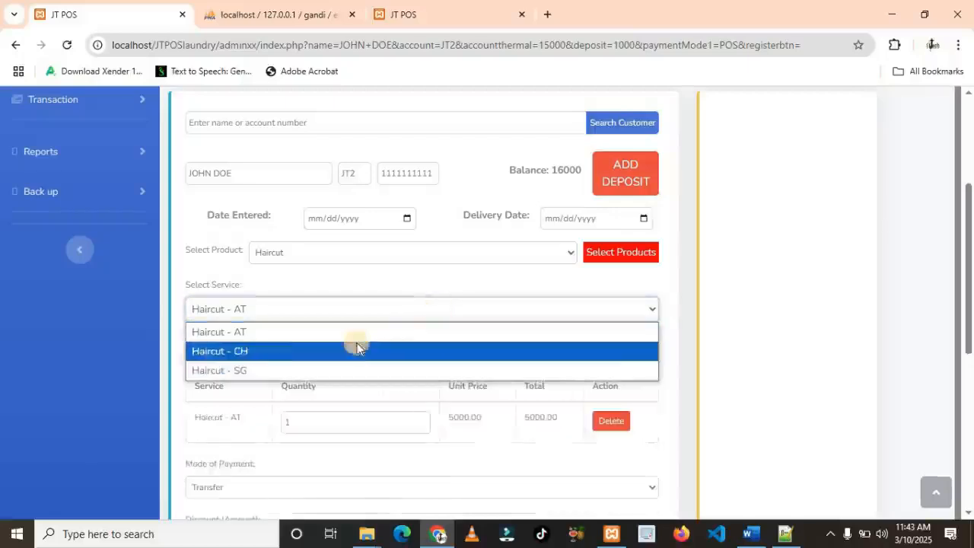
pyautogui.click(232, 352)
pyautogui.click(222, 344)
# Add Haircut - SG to the cart, bringing the order total to 10000.00
pyautogui.scroll(-2, 282, 347)
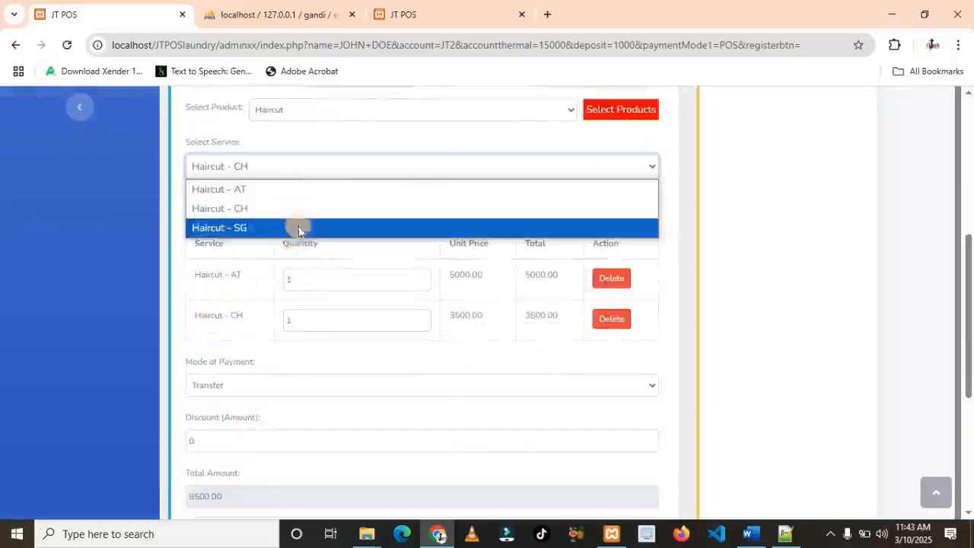
pyautogui.click(245, 228)
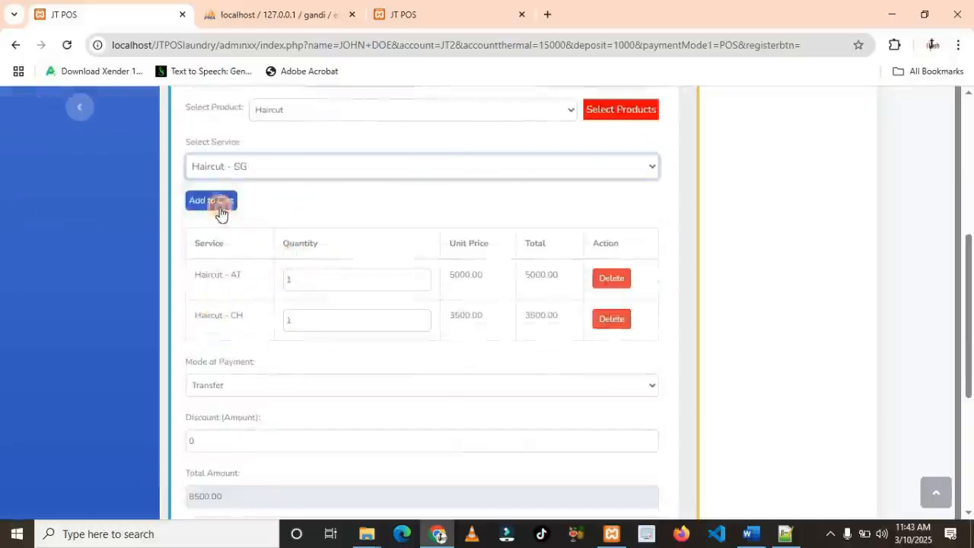
pyautogui.click(217, 202)
pyautogui.scroll(-1, 378, 350)
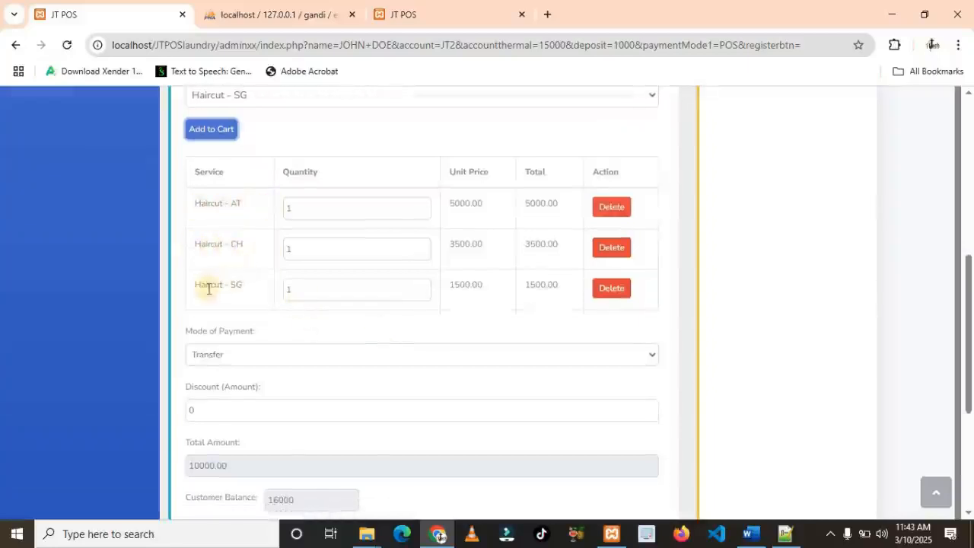
pyautogui.scroll(-2, 335, 316)
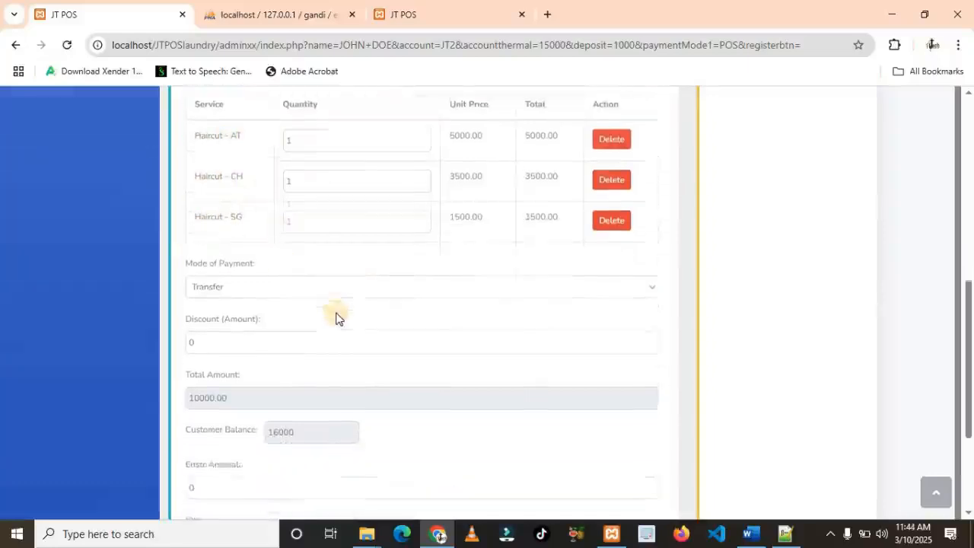
pyautogui.scroll(-2, 276, 235)
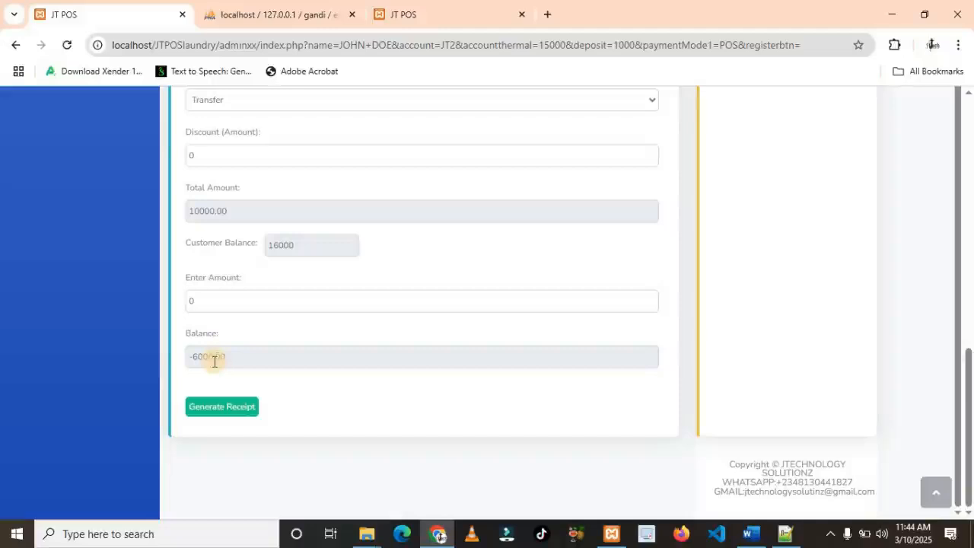
# Generate the receipt for the 10000.00 haircut order and review the preview
pyautogui.click(235, 410)
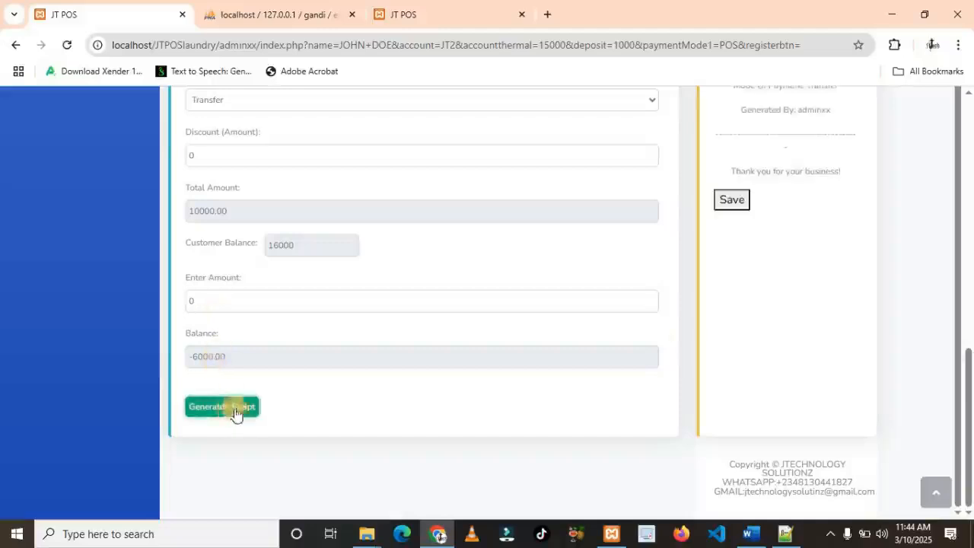
pyautogui.scroll(1, 419, 353)
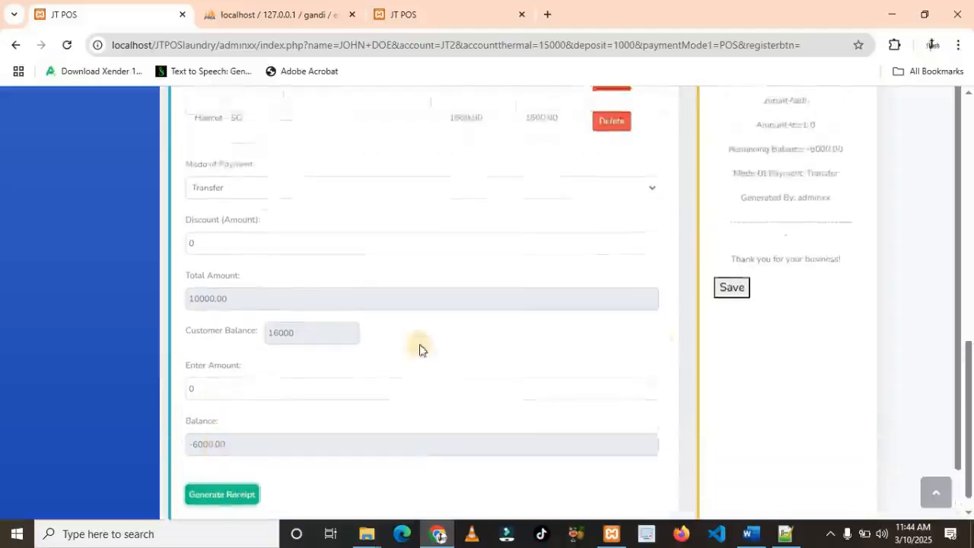
pyautogui.scroll(8, 419, 350)
pyautogui.scroll(-10, 222, 404)
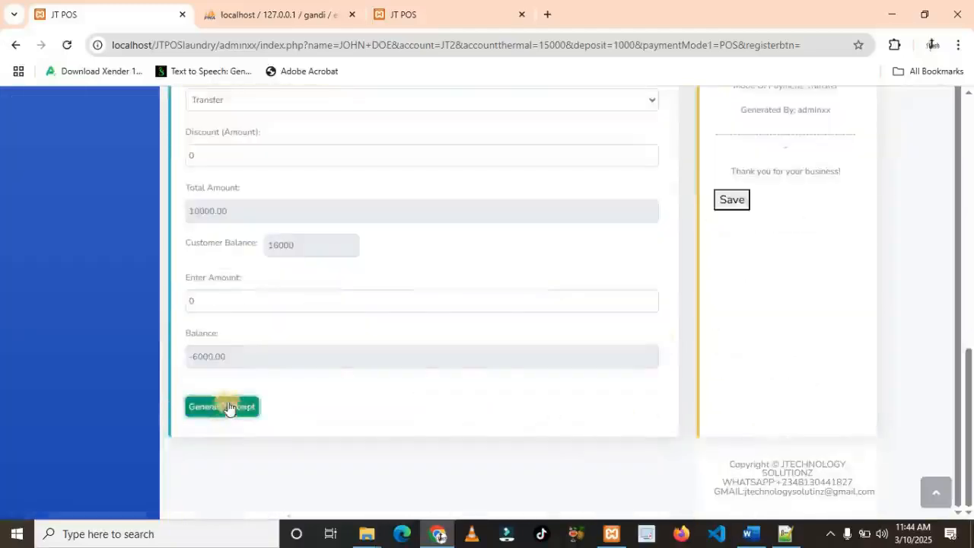
pyautogui.scroll(6, 728, 343)
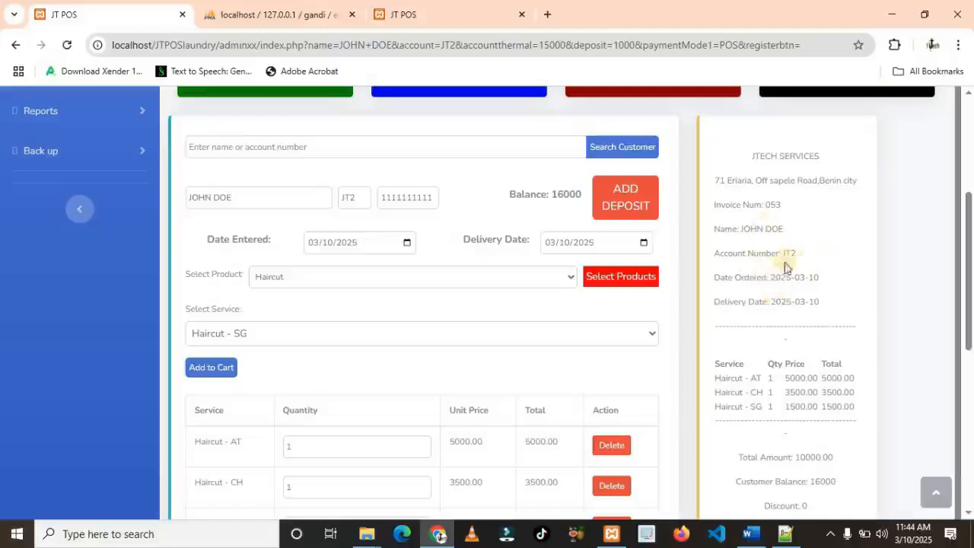
pyautogui.scroll(-3, 792, 282)
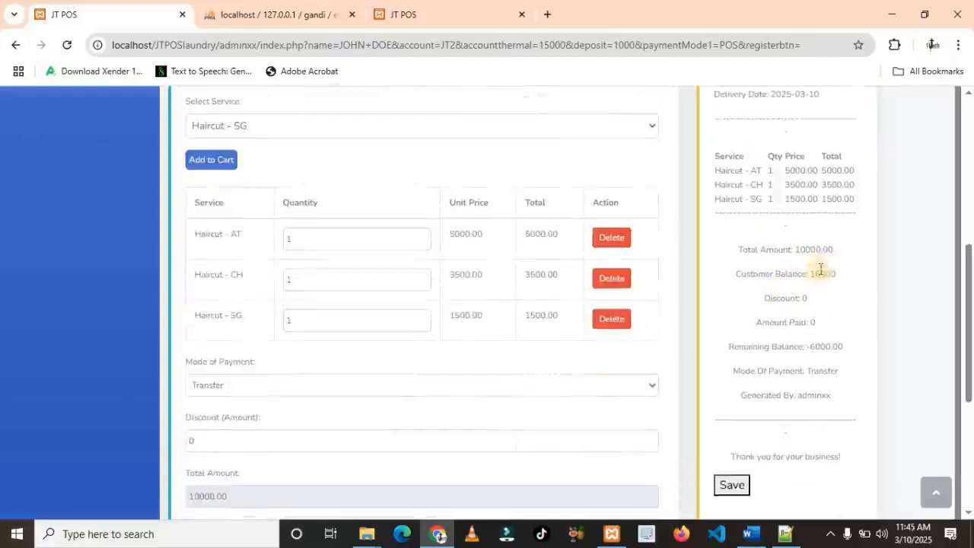
pyautogui.scroll(-2, 826, 289)
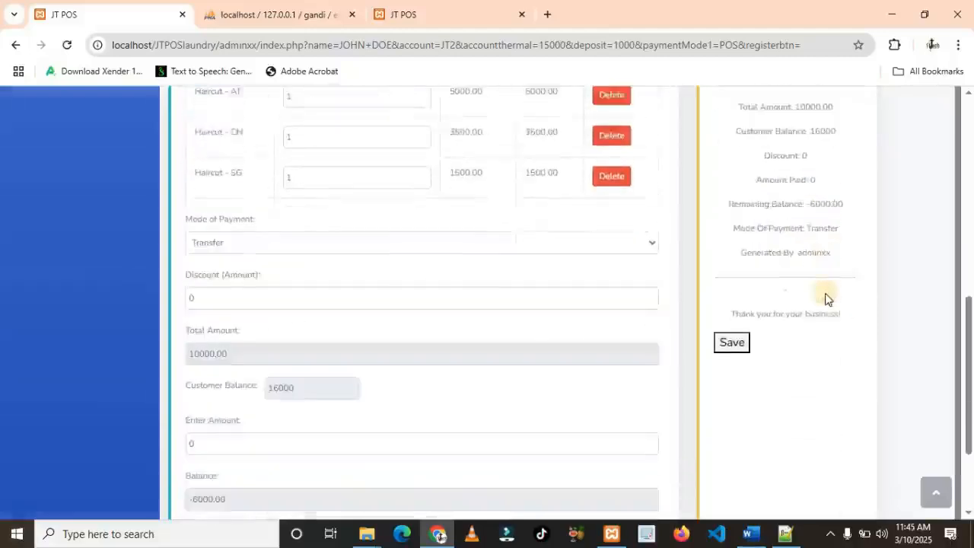
pyautogui.scroll(1, 826, 298)
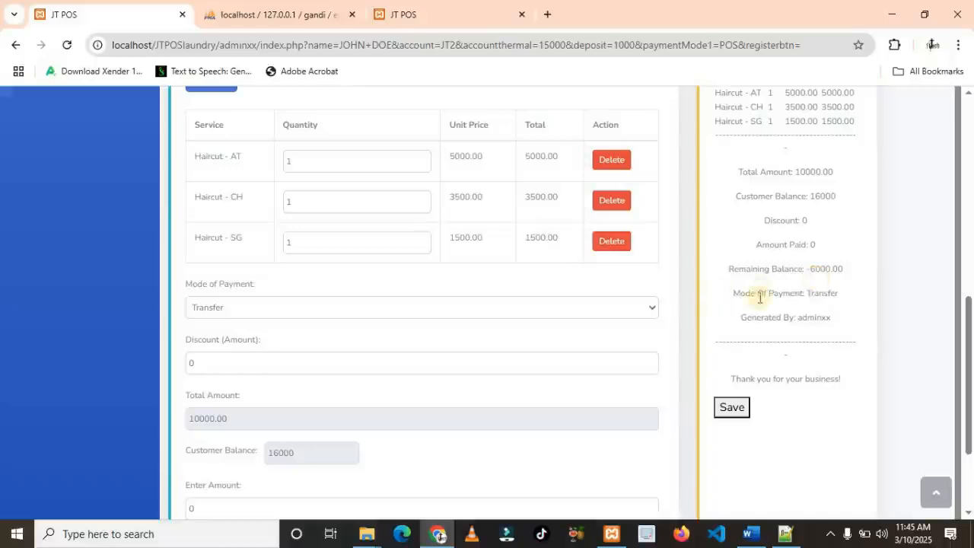
pyautogui.scroll(-1, 802, 311)
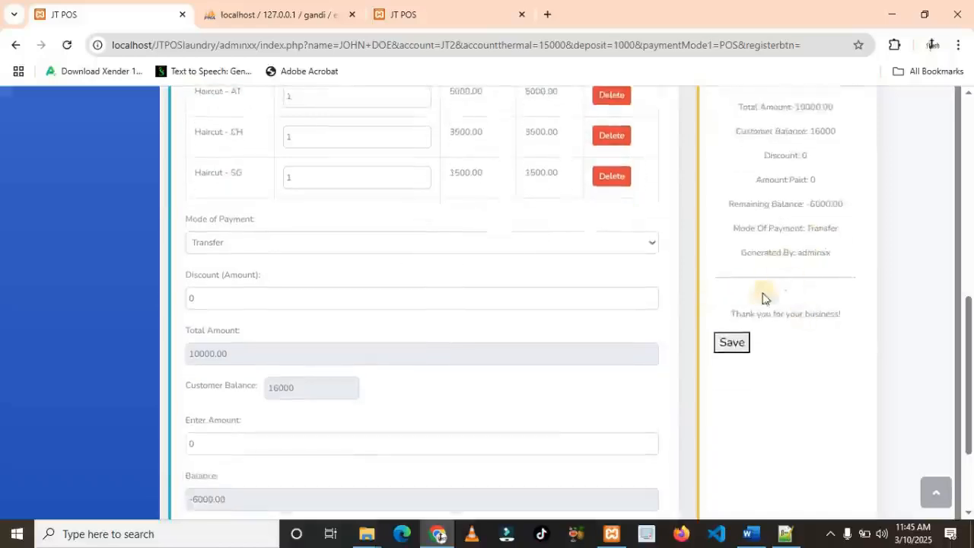
pyautogui.scroll(-1, 763, 306)
pyautogui.scroll(-1, 763, 305)
# Save and print the receipt, then return to the dashboard
pyautogui.click(731, 201)
pyautogui.scroll(-2, 539, 448)
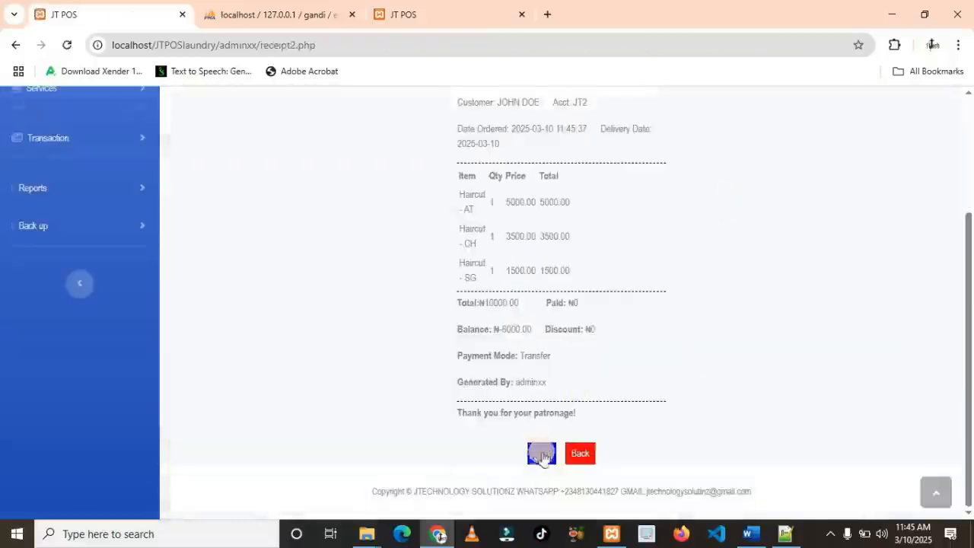
pyautogui.click(532, 464)
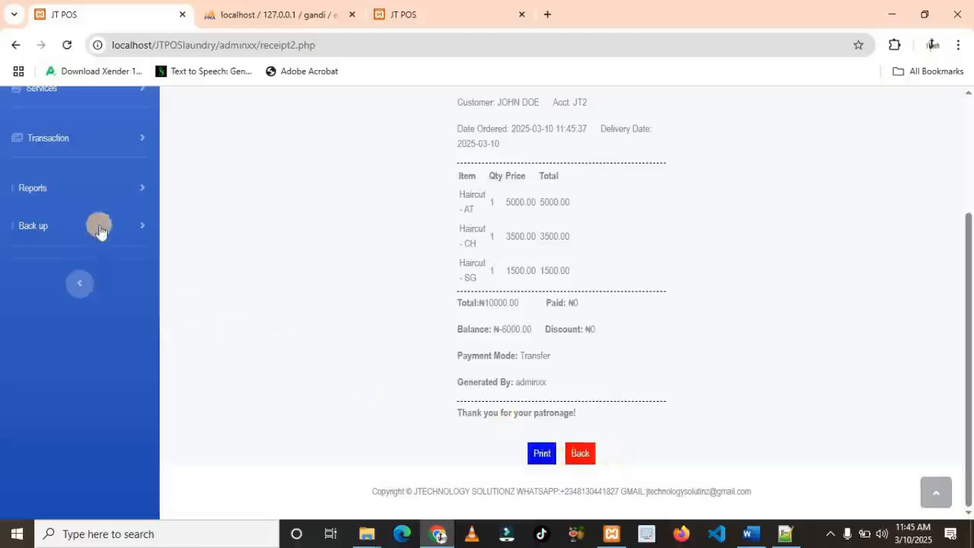
pyautogui.click(569, 459)
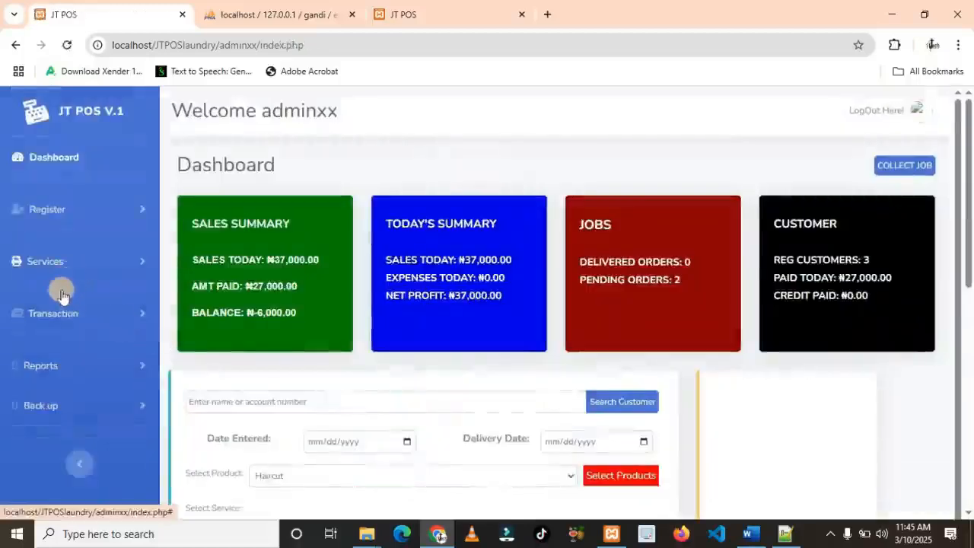
# Run the Sales report from 03/10/2025 to 03/10/2025, showing 37,000.00 total
pyautogui.scroll(-3, 74, 315)
pyautogui.scroll(1, 80, 307)
pyautogui.click(130, 222)
pyautogui.click(61, 273)
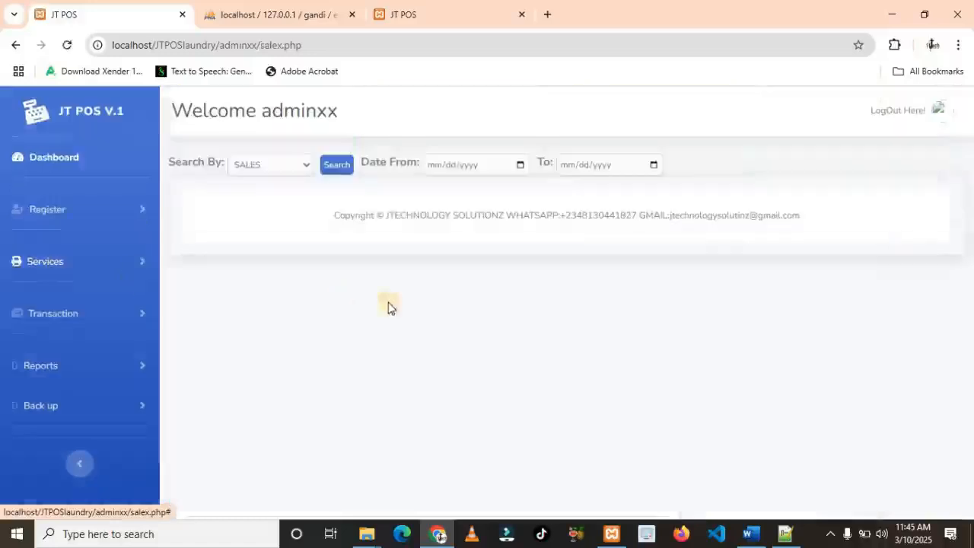
pyautogui.click(519, 164)
pyautogui.click(460, 279)
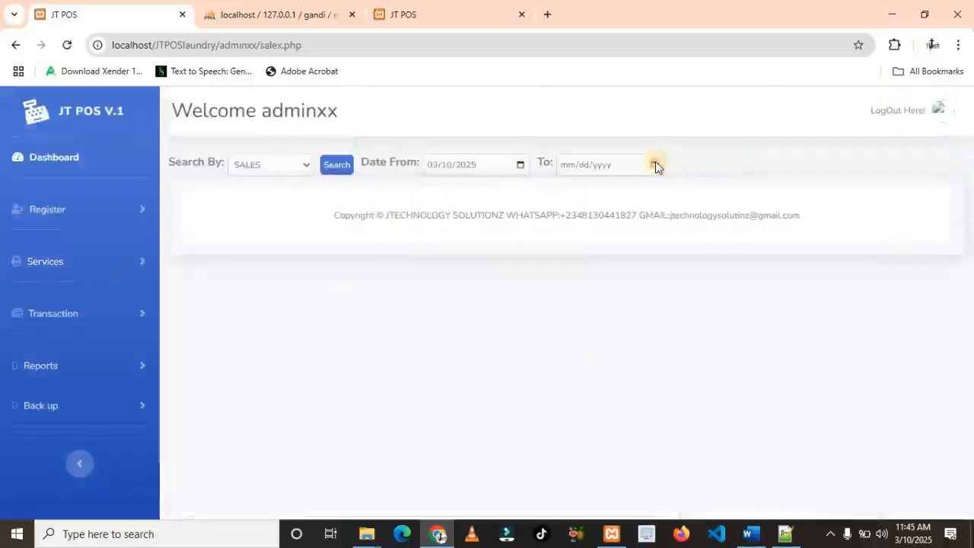
pyautogui.click(653, 164)
pyautogui.click(591, 278)
pyautogui.click(337, 167)
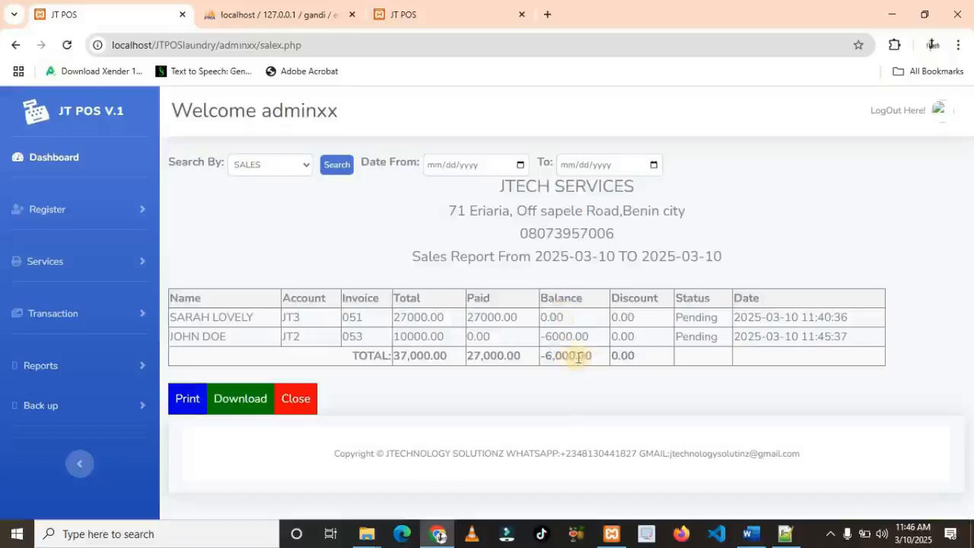
# Run a PROFIT report for 03/10/2025, showing 37,000.00 sales, 0.00 expenses, 37,000.00 profit
pyautogui.click(302, 166)
pyautogui.click(274, 204)
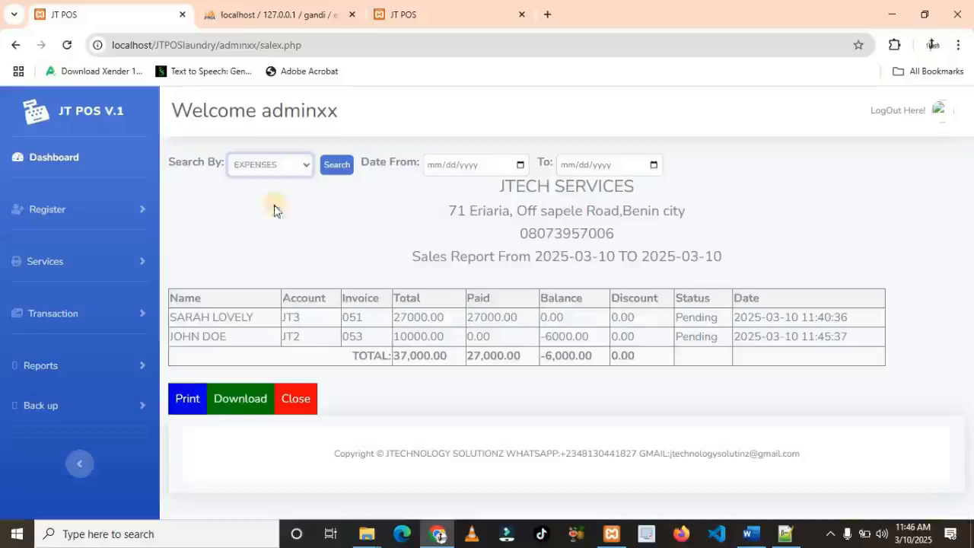
pyautogui.click(304, 171)
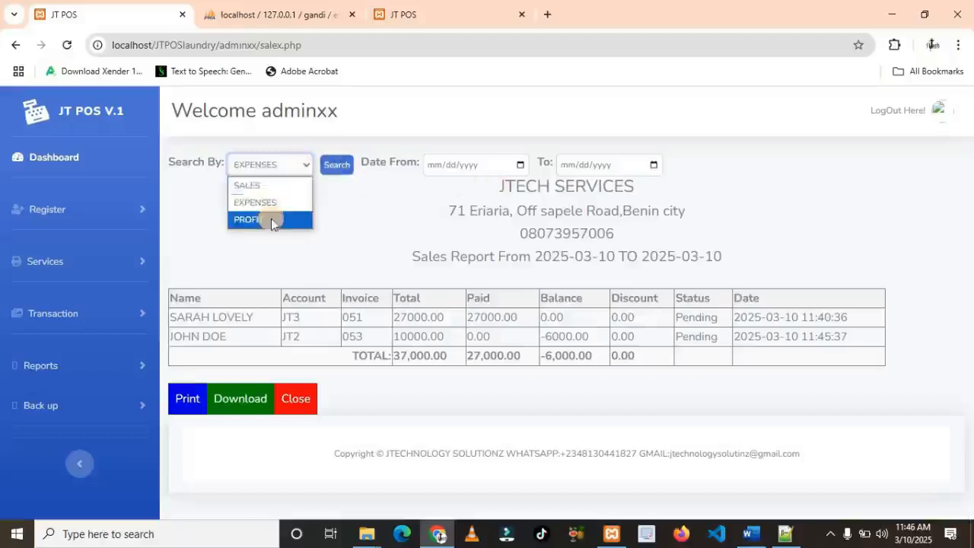
pyautogui.click(268, 220)
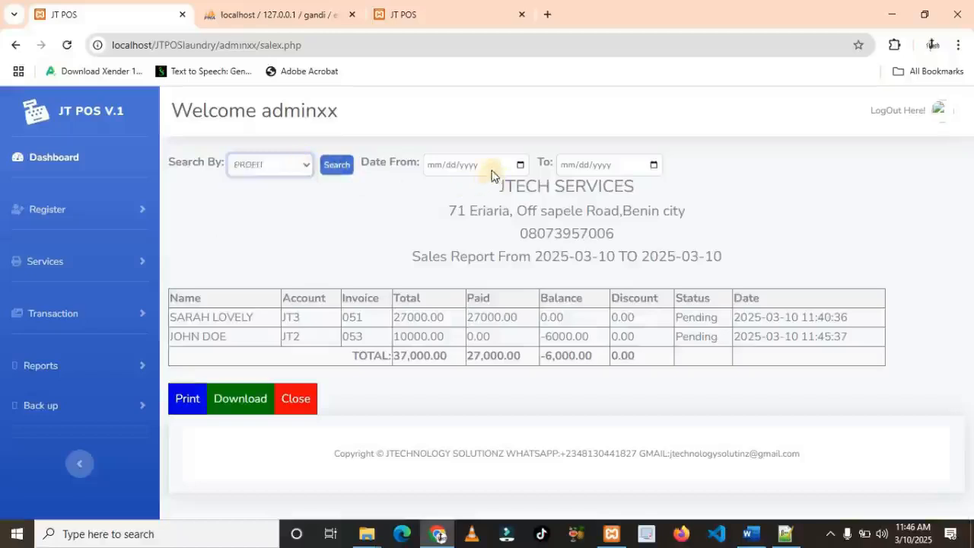
pyautogui.click(492, 174)
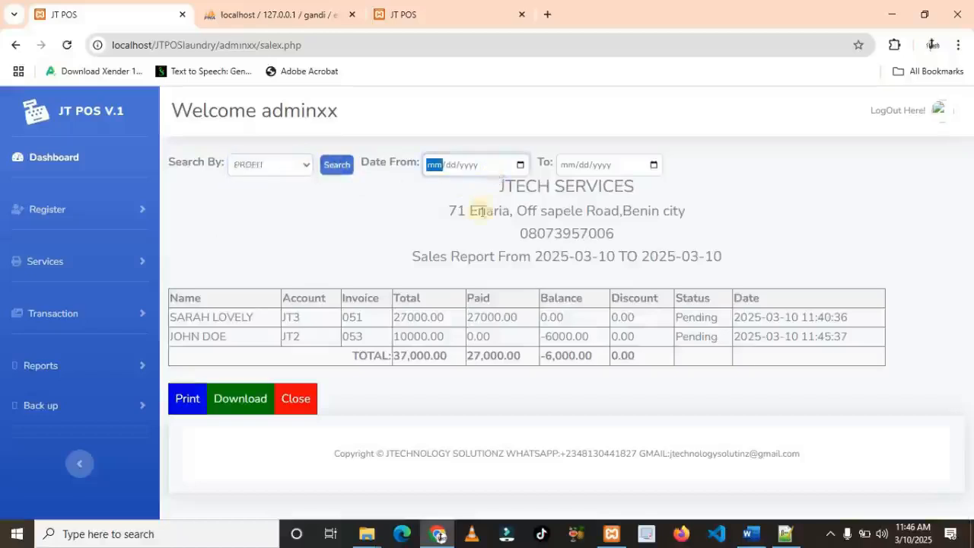
pyautogui.click(519, 164)
pyautogui.click(461, 279)
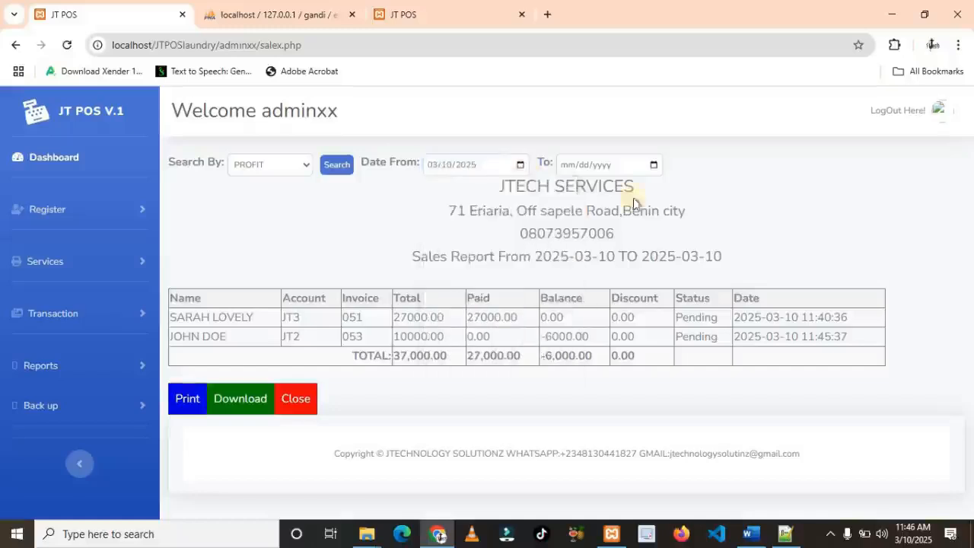
pyautogui.click(652, 166)
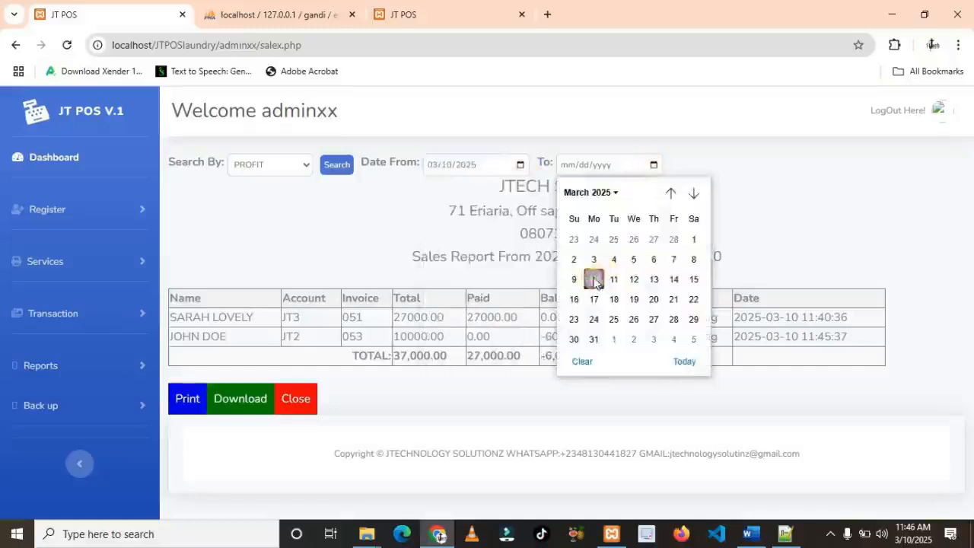
pyautogui.click(593, 278)
pyautogui.click(337, 164)
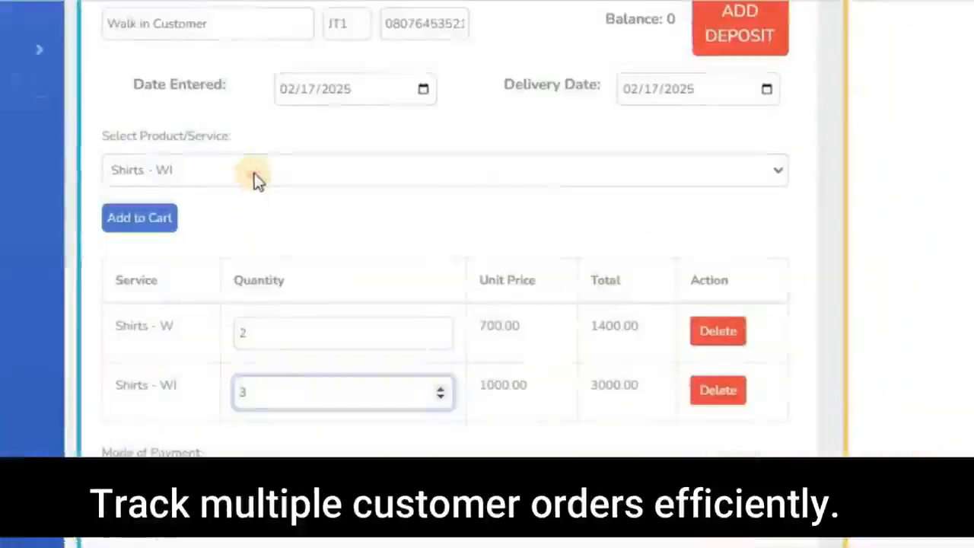
pyautogui.click(255, 178)
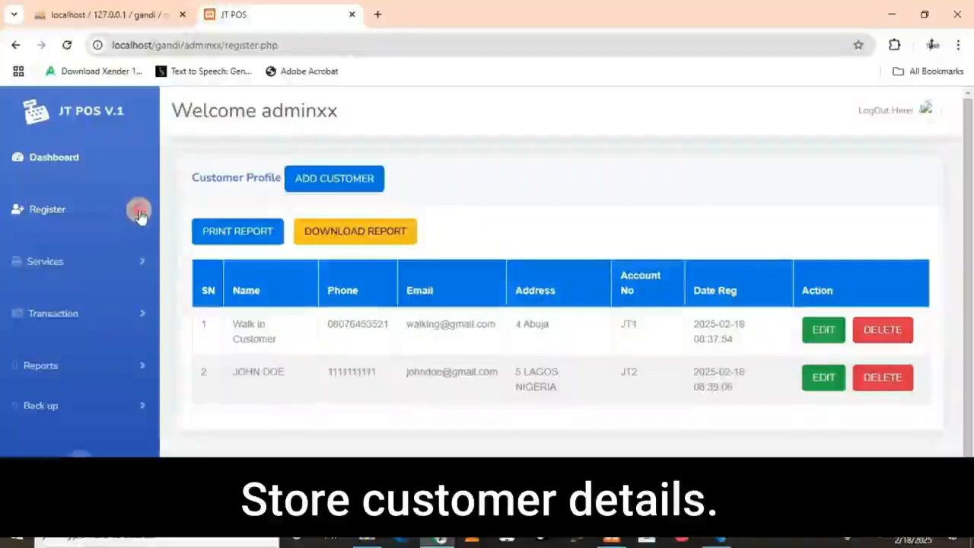
pyautogui.click(140, 212)
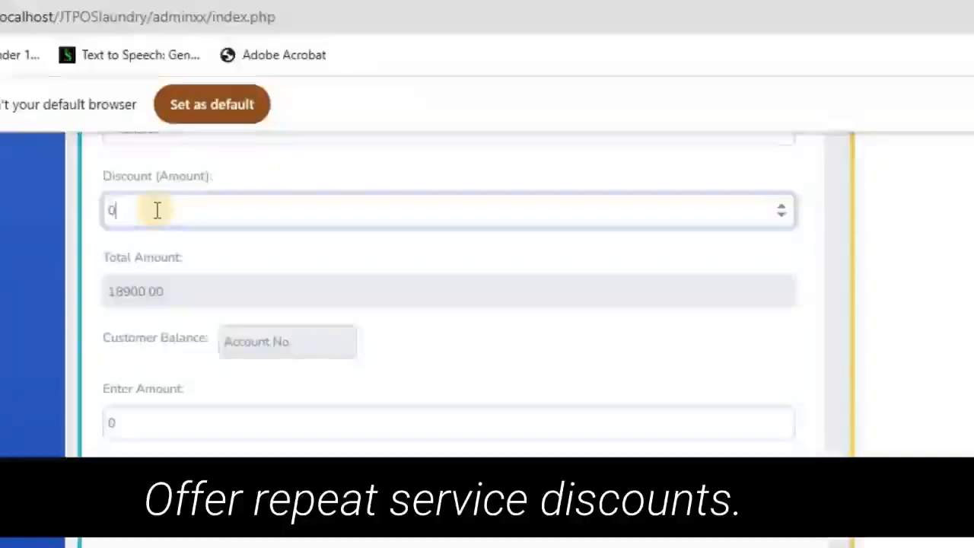
pyautogui.click(157, 210)
pyautogui.press('BackSpace')
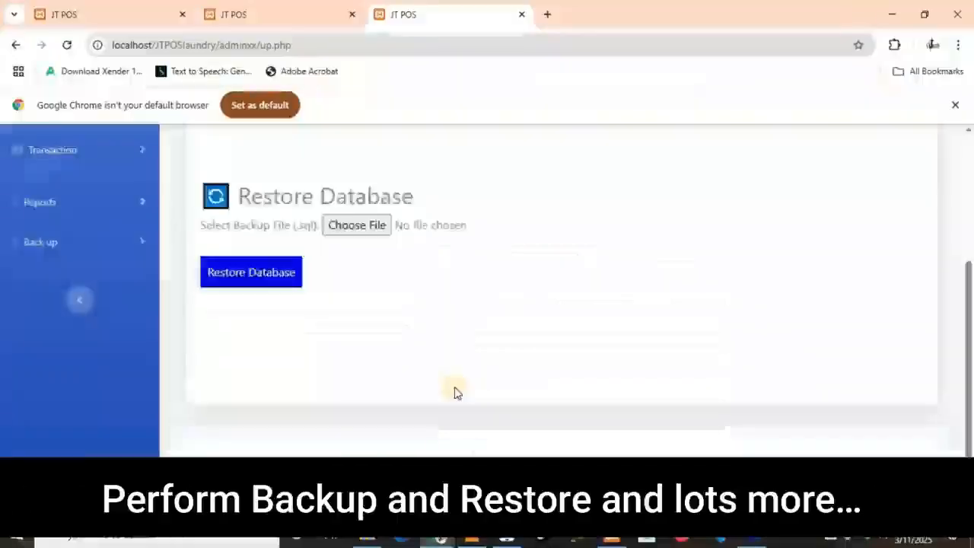
pyautogui.scroll(3, 454, 391)
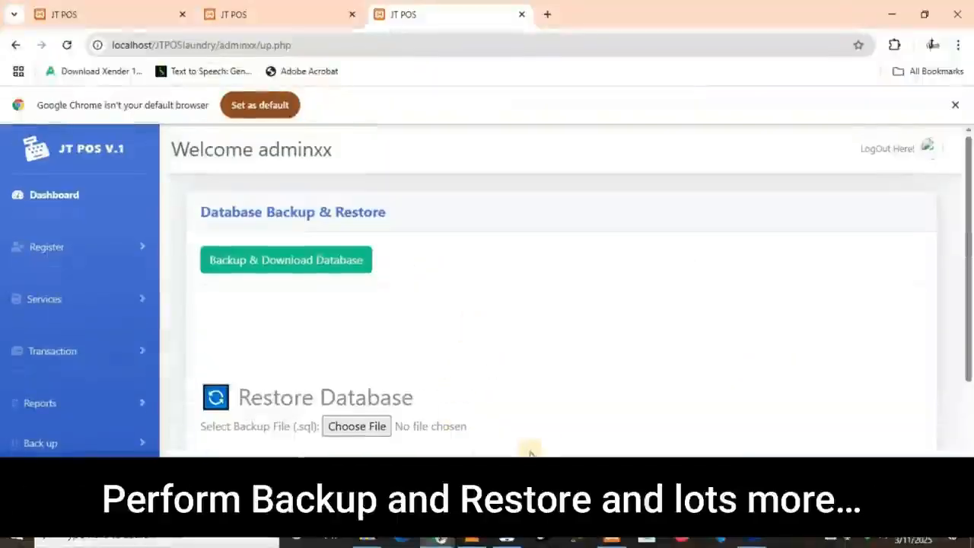